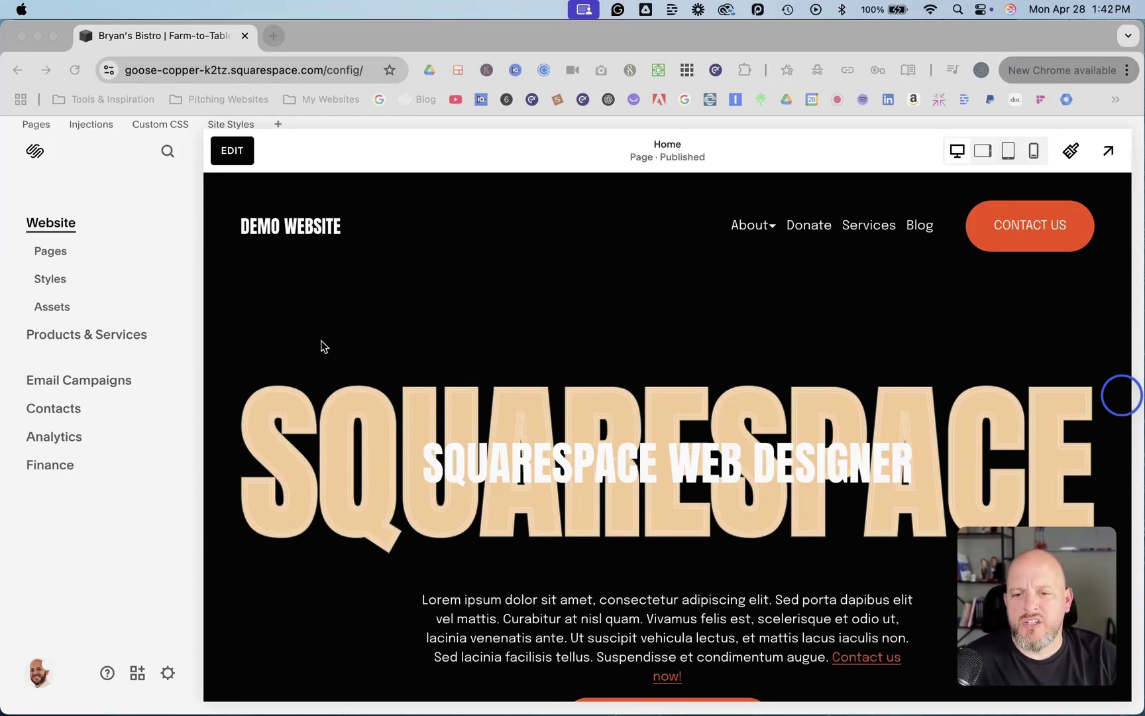
# Step: Enter Home page editing and insert a blank section below Meet the Team
pyautogui.scroll(-2, 320, 346)
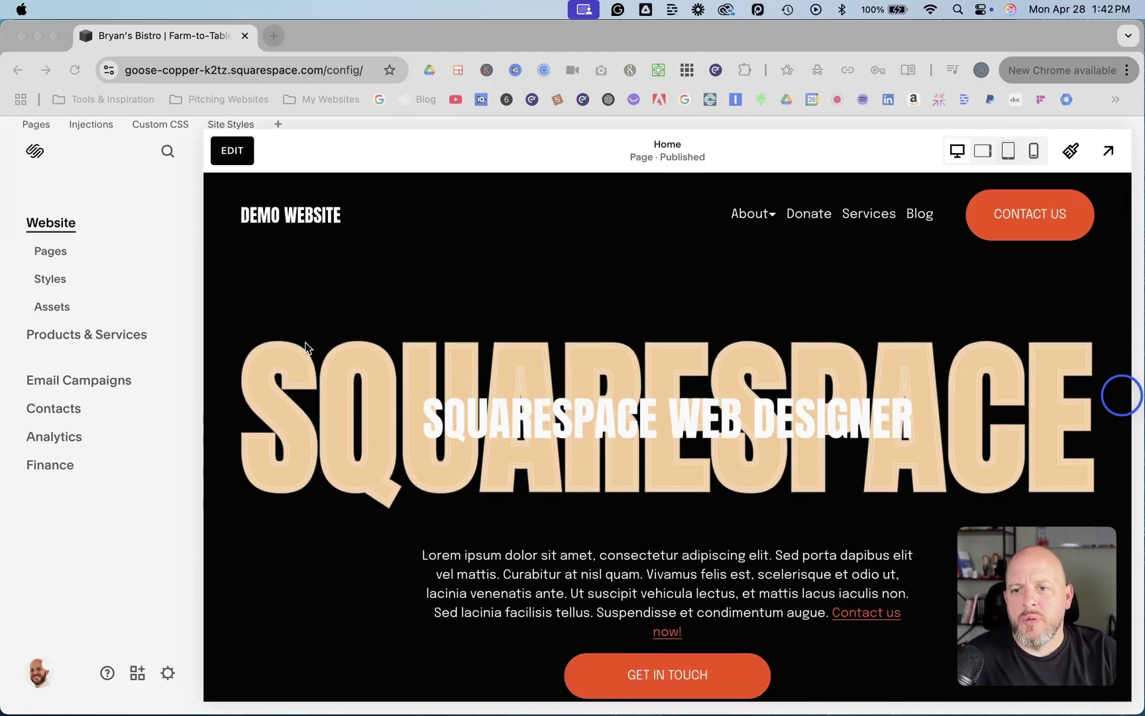
pyautogui.click(294, 266)
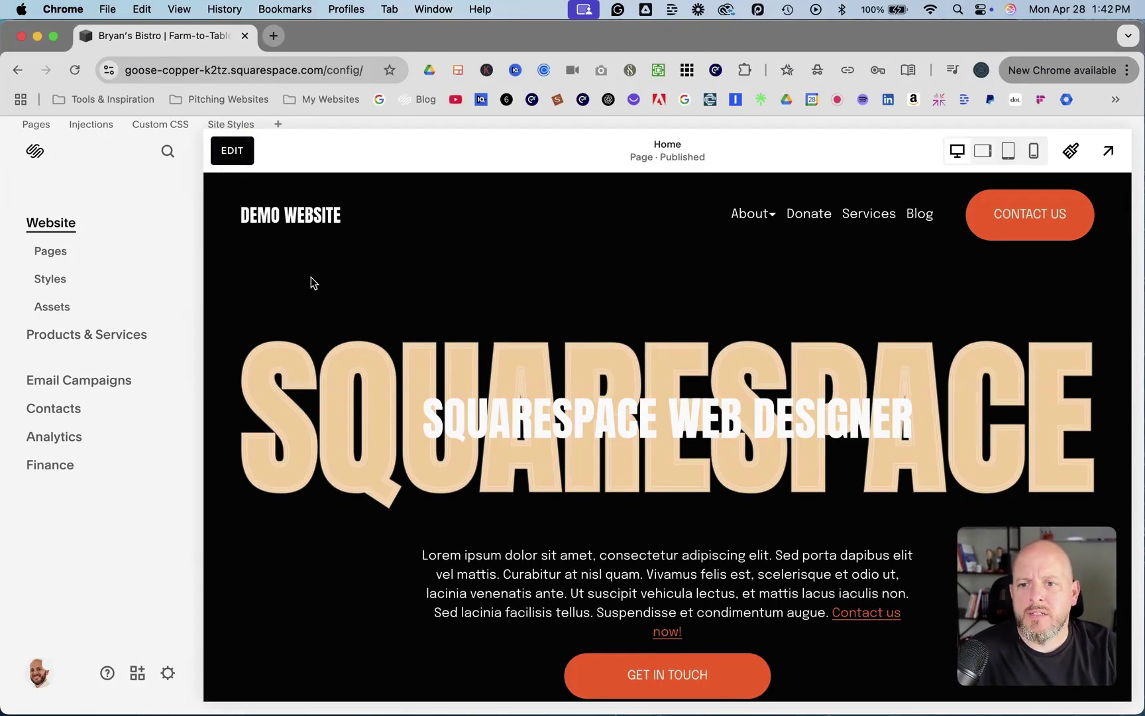
pyautogui.click(233, 163)
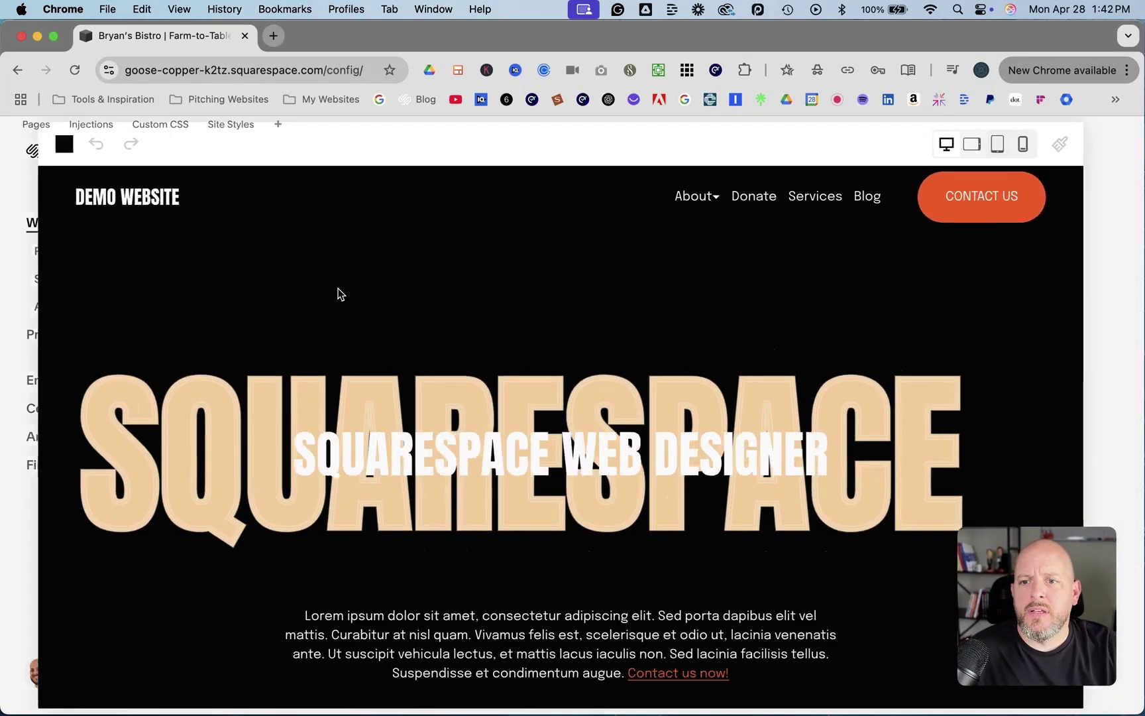
pyautogui.scroll(-10, 338, 289)
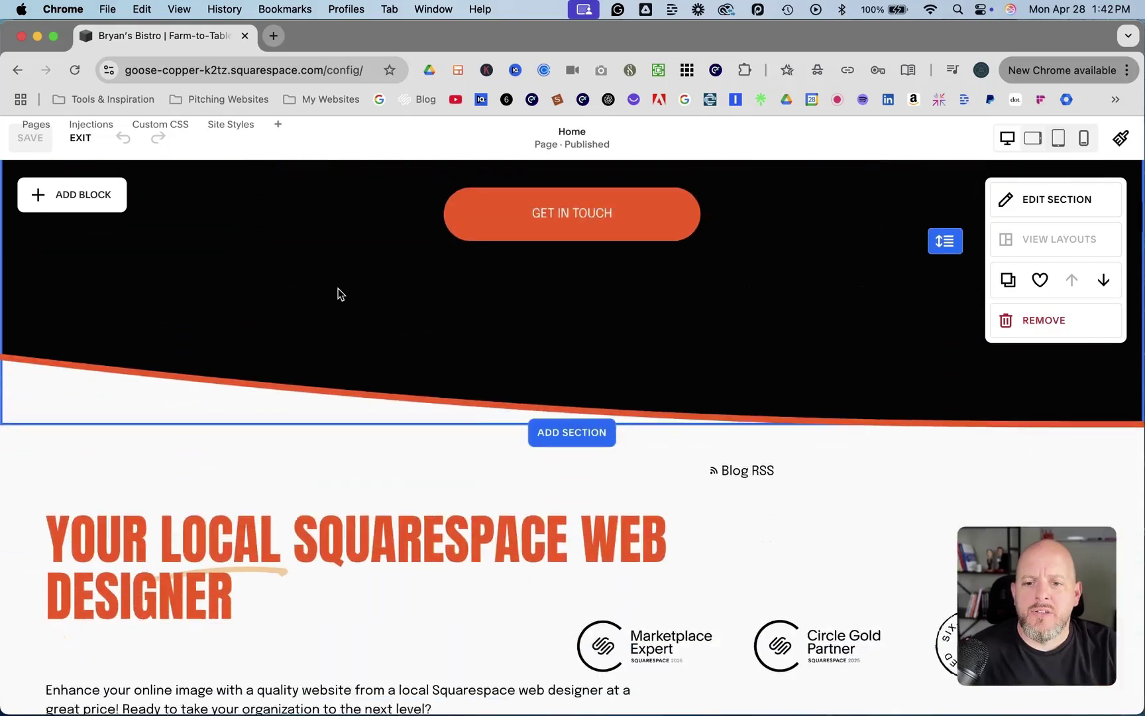
pyautogui.scroll(-10, 338, 289)
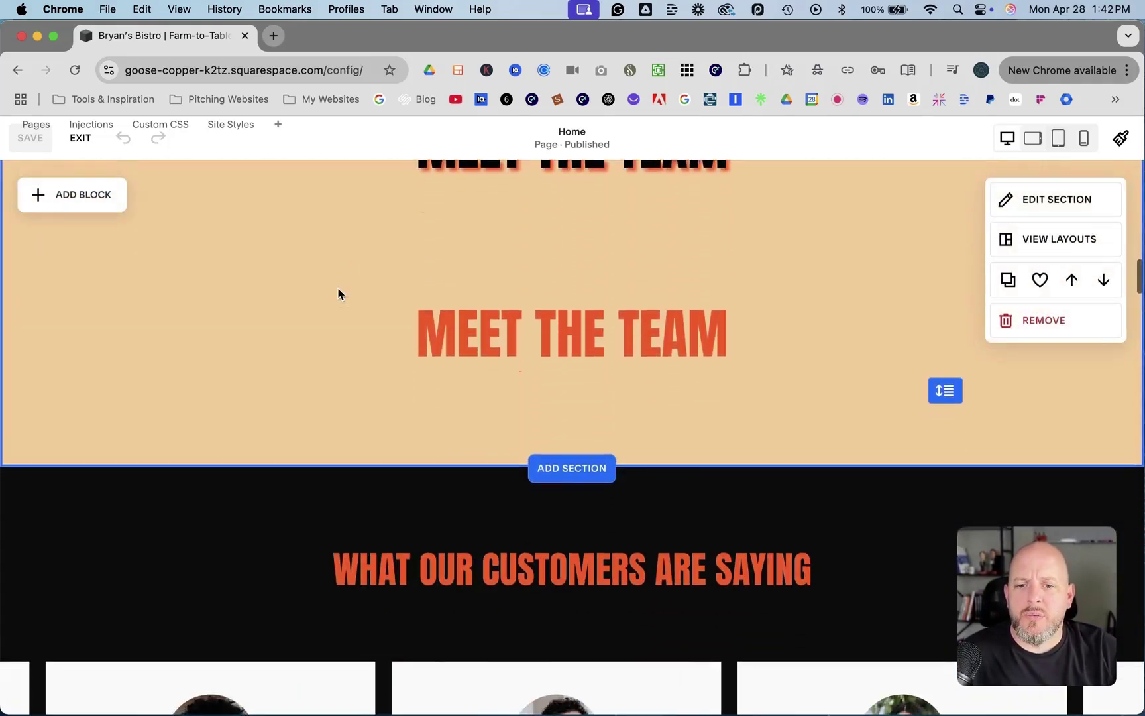
pyautogui.scroll(-2, 338, 294)
pyautogui.scroll(7, 337, 294)
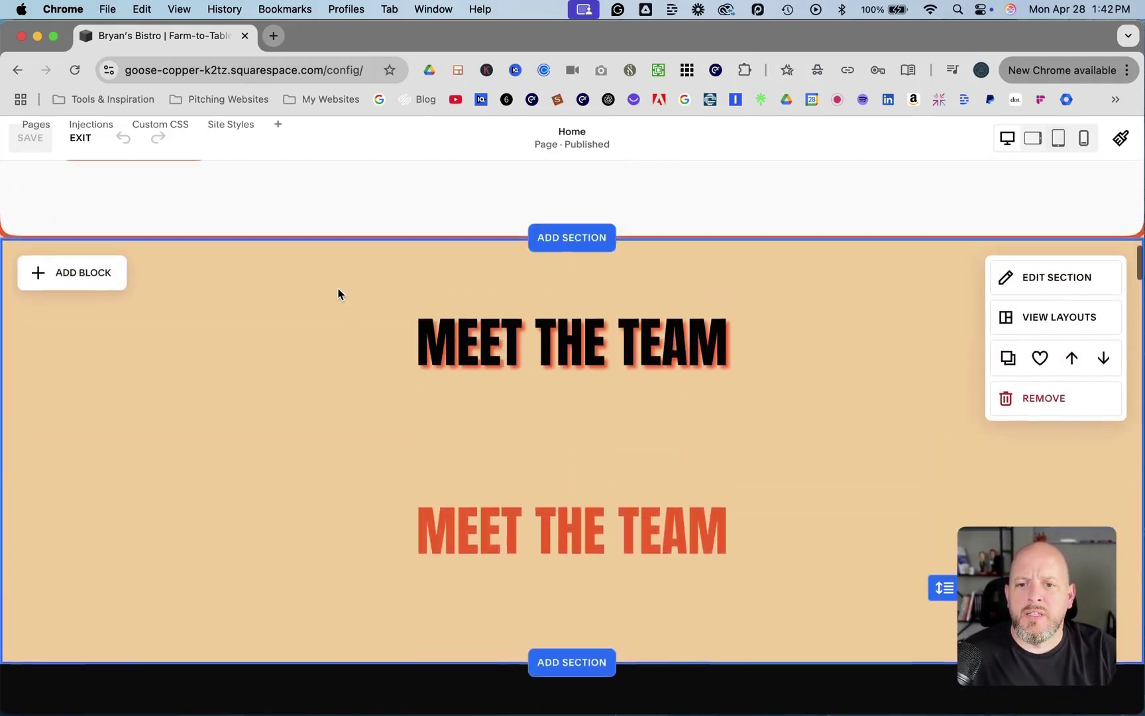
pyautogui.scroll(-4, 338, 295)
pyautogui.scroll(-3, 450, 318)
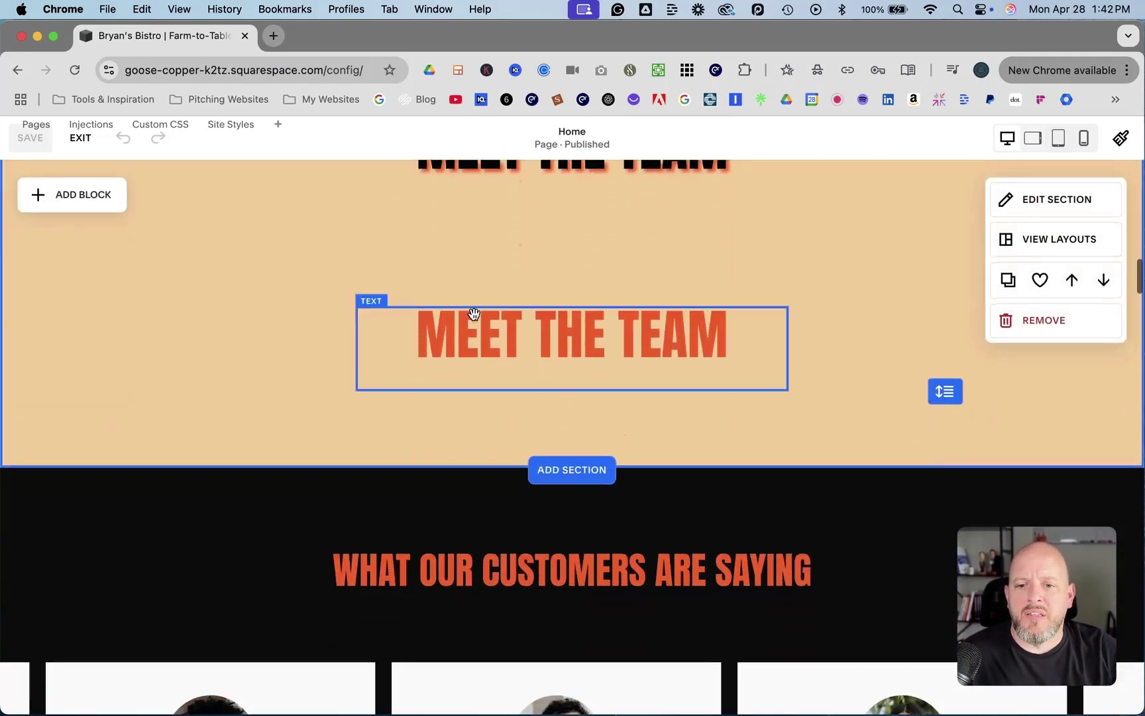
pyautogui.scroll(-1, 566, 407)
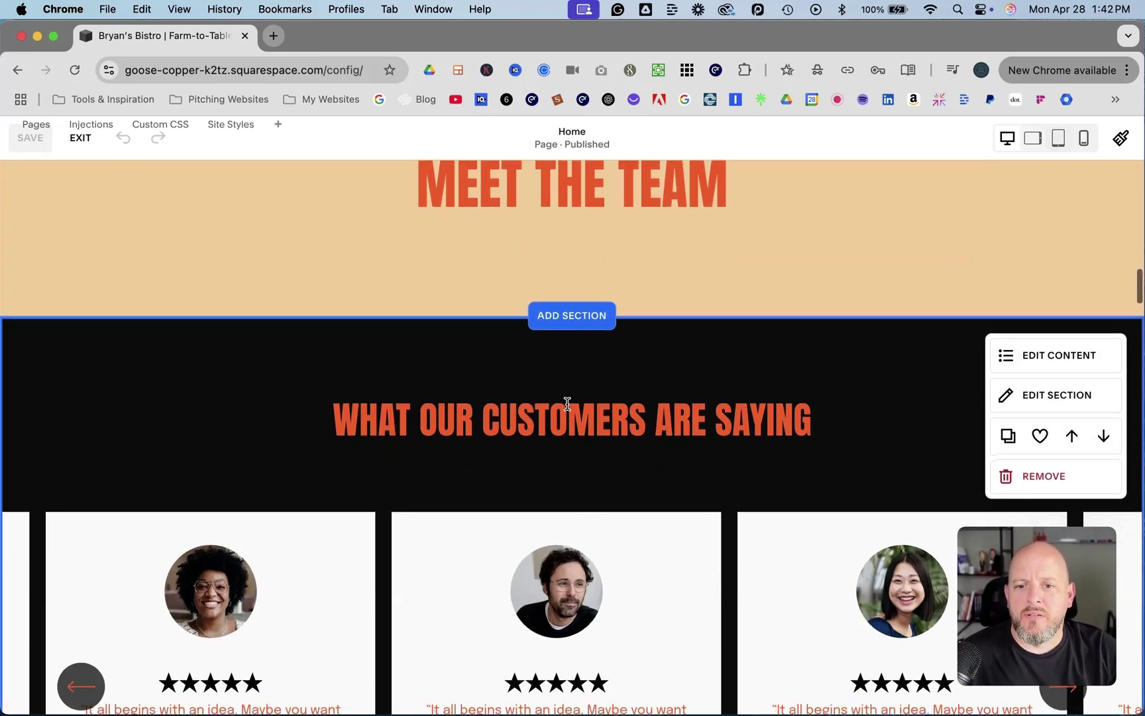
pyautogui.click(583, 320)
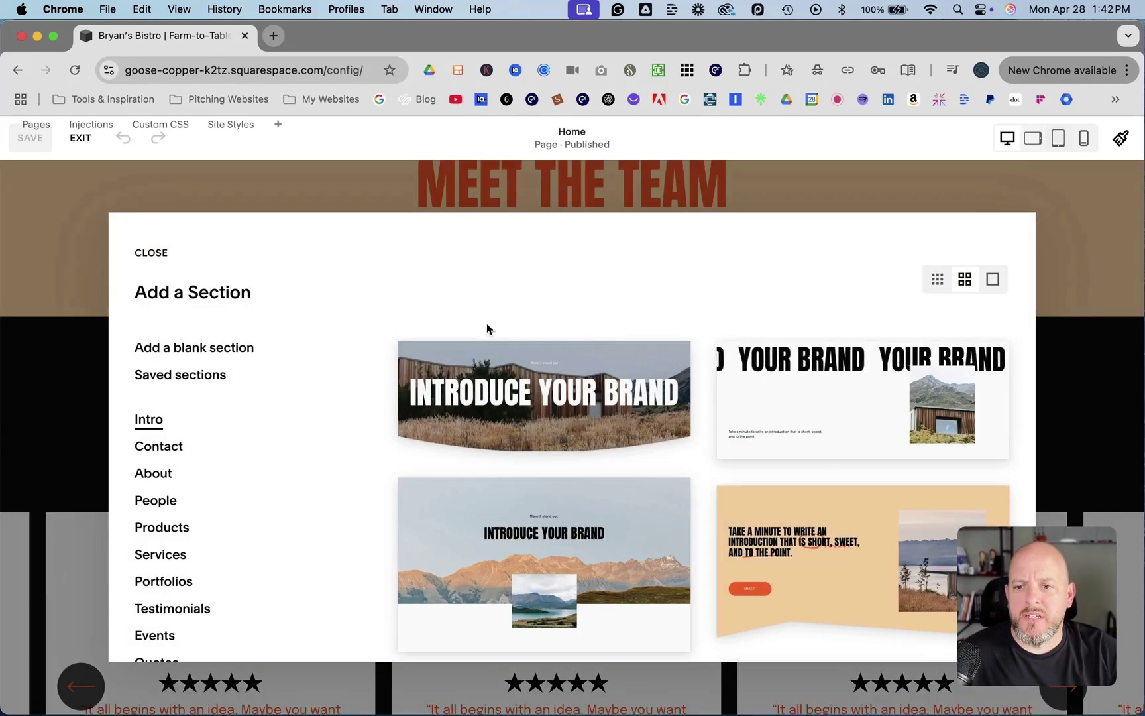
pyautogui.click(210, 348)
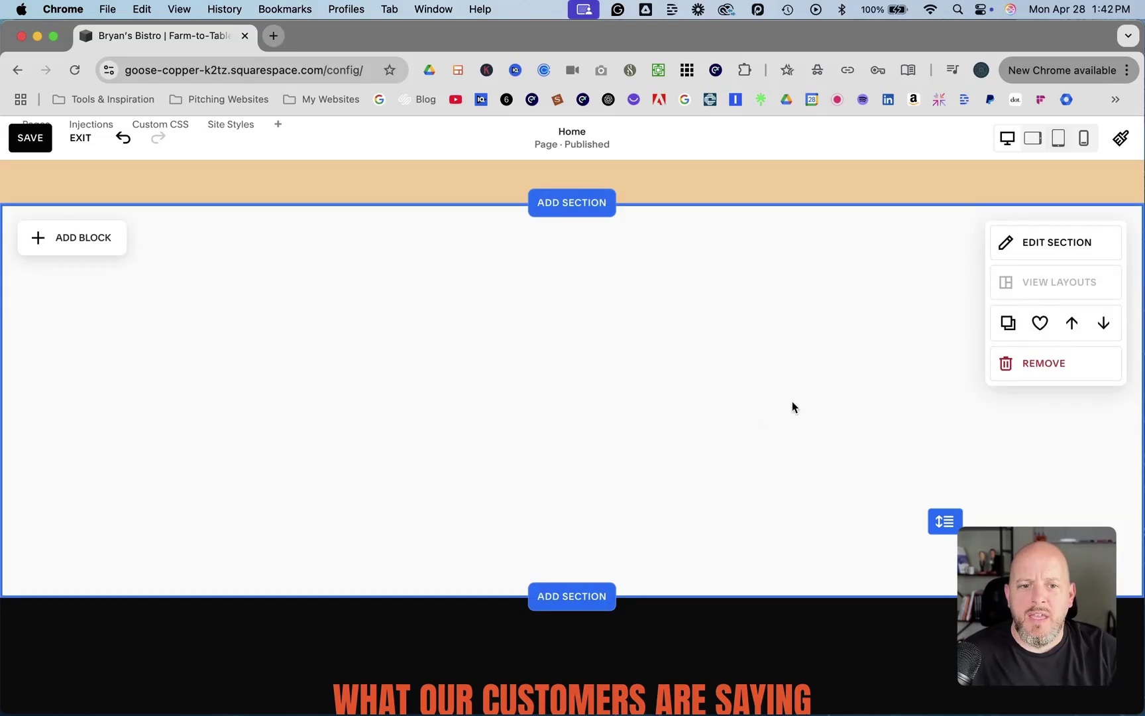
# Step: Turn off Fill Screen in the new section's settings
pyautogui.click(1040, 242)
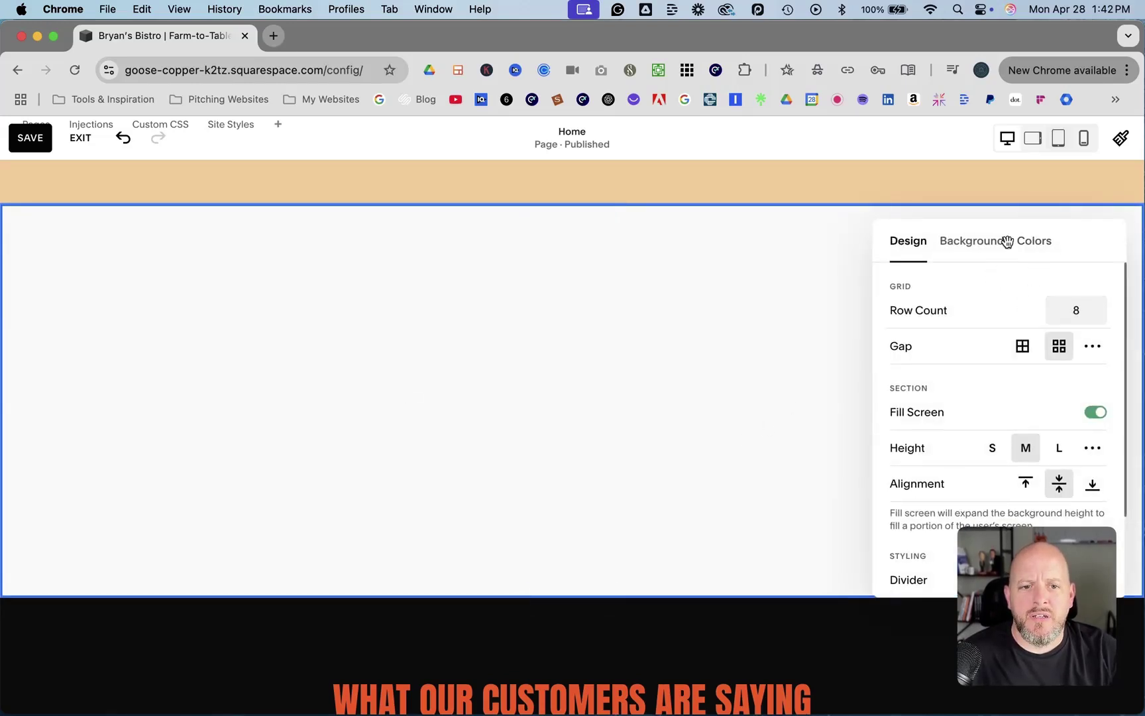
pyautogui.moveTo(1007, 242); pyautogui.dragTo(613, 264)
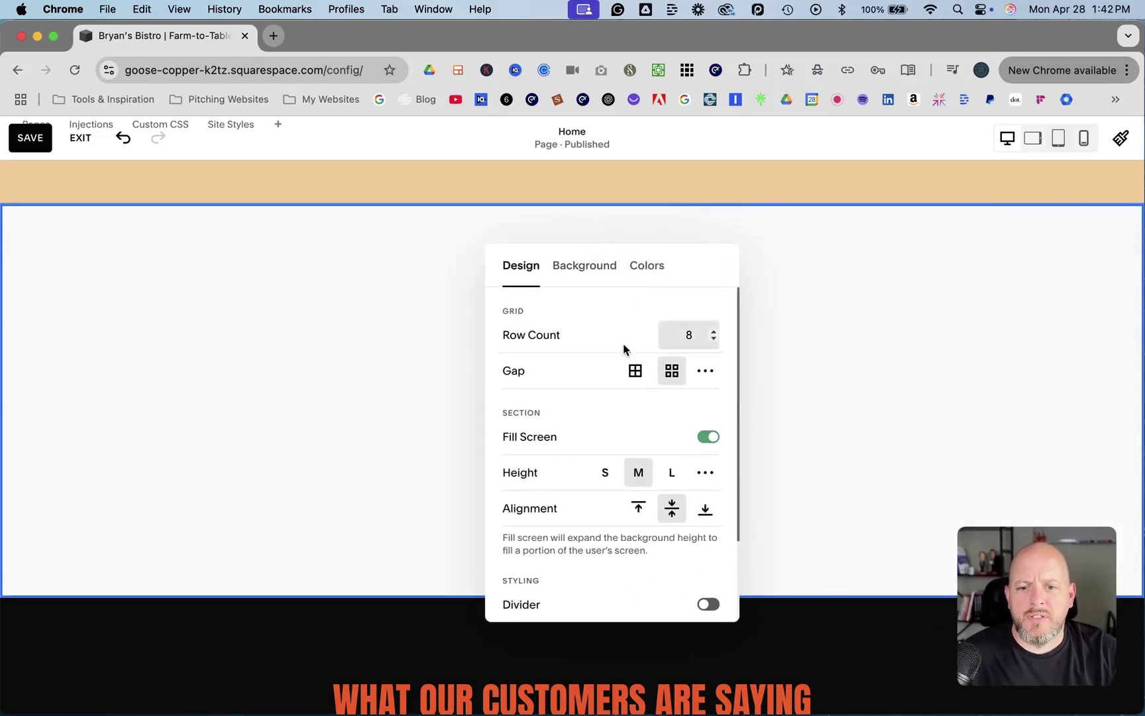
pyautogui.click(706, 437)
pyautogui.click(424, 340)
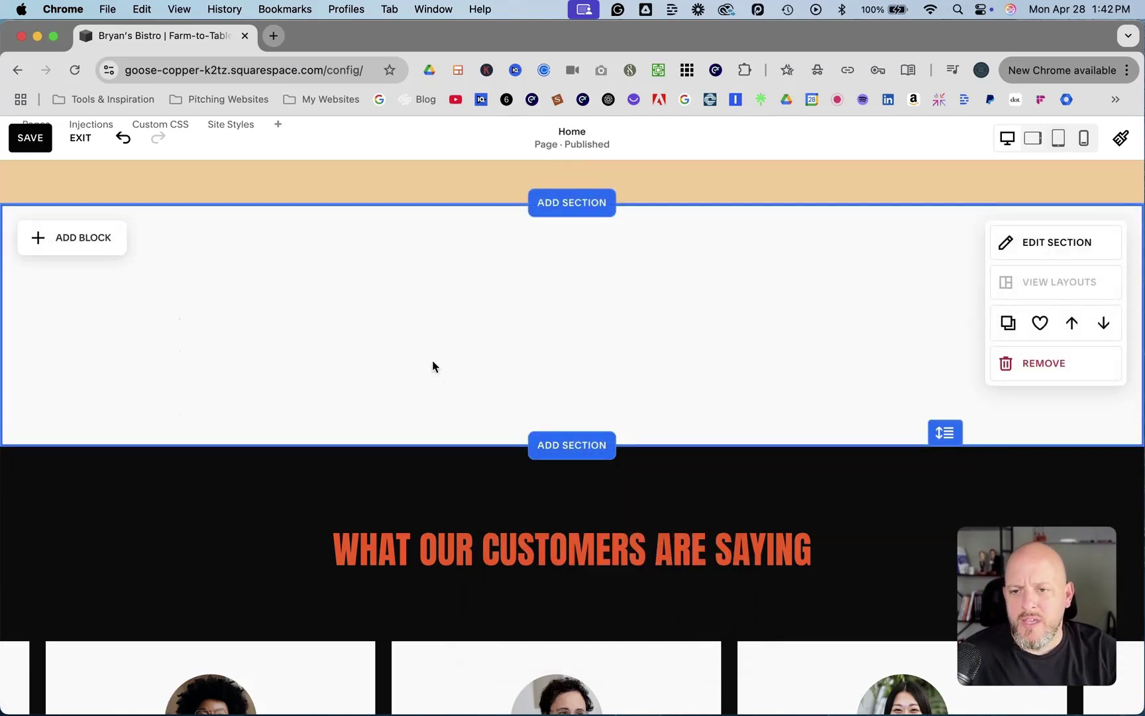
pyautogui.click(57, 239)
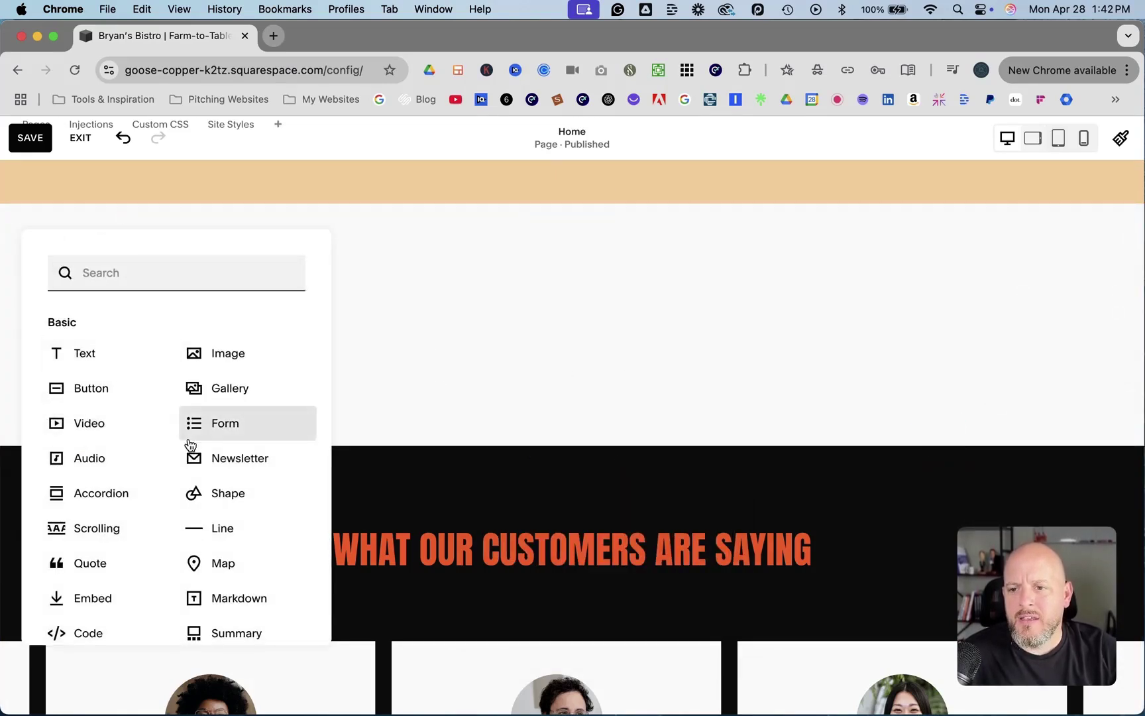
# Step: Add a Calendar block to the blank section, widen it and shift it toward the centre
pyautogui.scroll(-3, 188, 441)
pyautogui.click(216, 563)
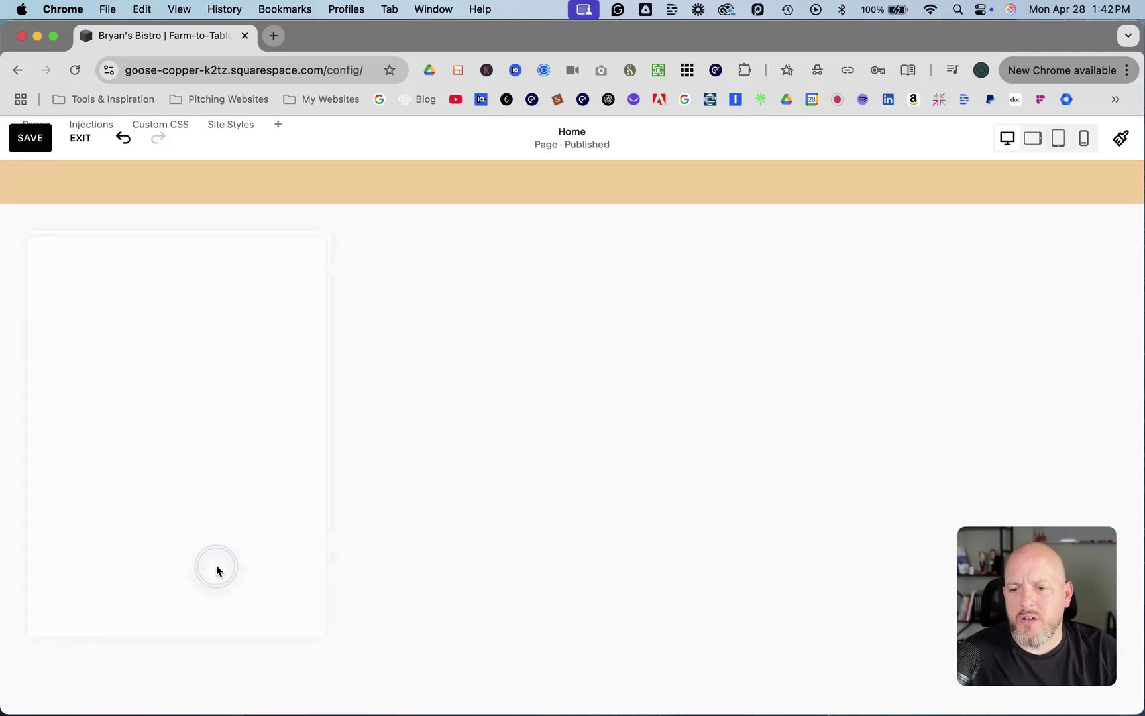
pyautogui.moveTo(274, 494); pyautogui.dragTo(284, 448)
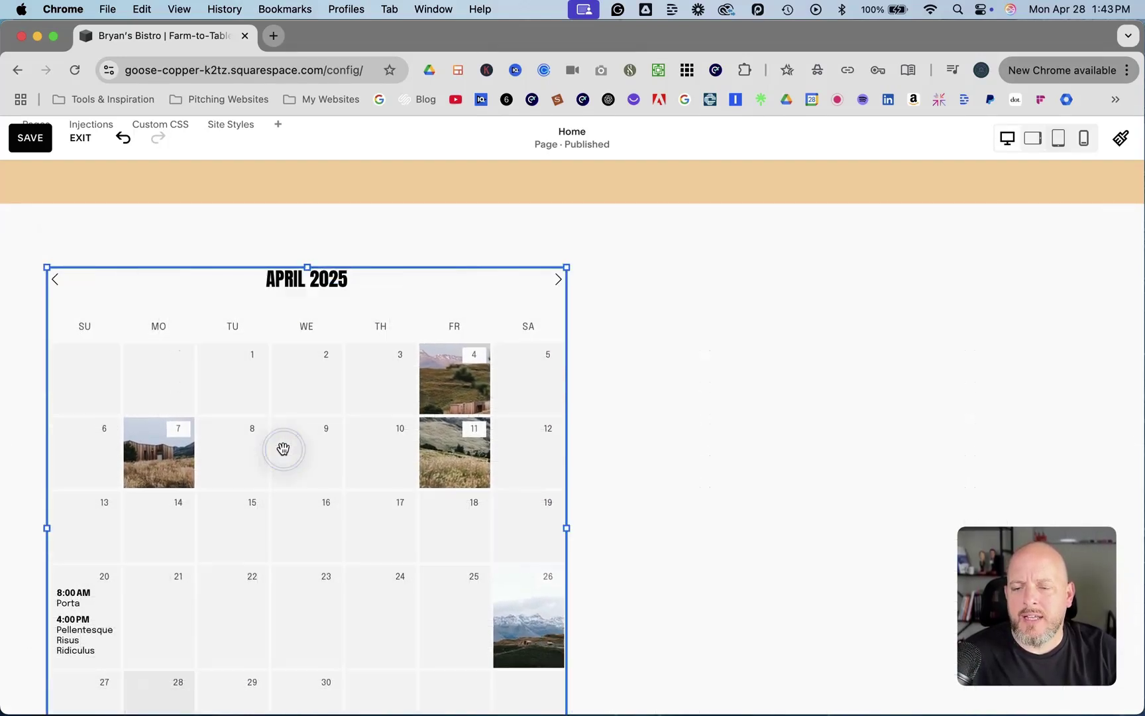
pyautogui.scroll(-3, 283, 449)
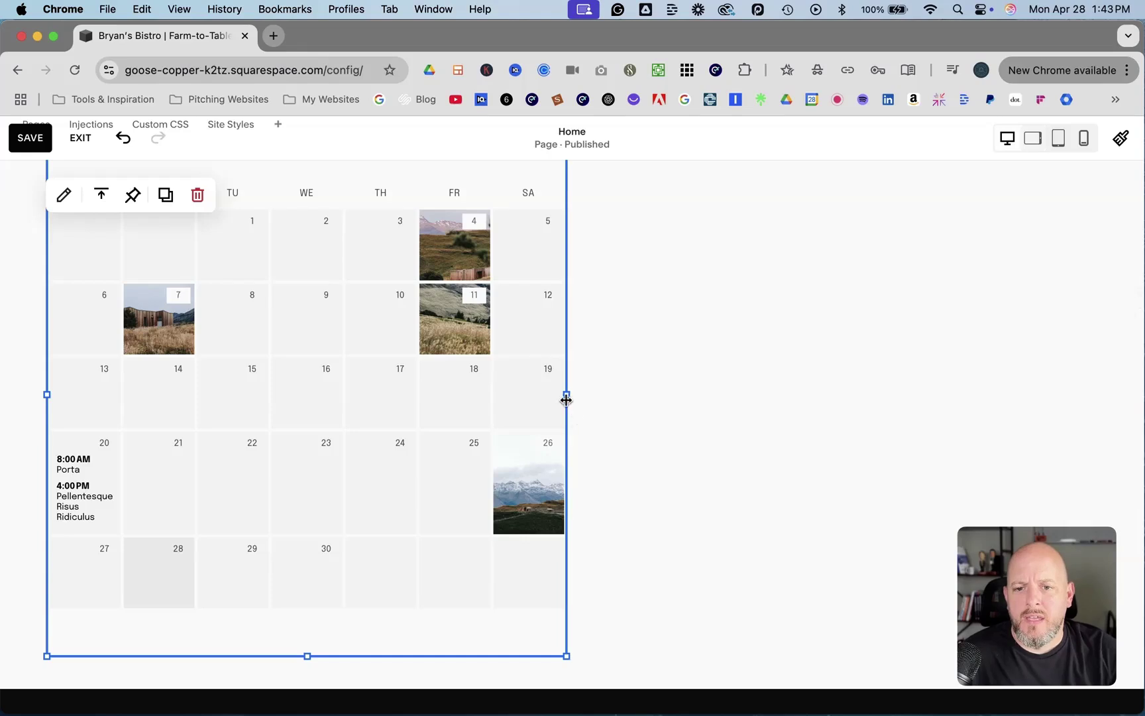
pyautogui.moveTo(566, 394); pyautogui.dragTo(920, 423)
pyautogui.moveTo(503, 433); pyautogui.dragTo(601, 431)
# Step: Make the section taller and centre the April 2025 calendar block within it
pyautogui.scroll(-5, 600, 431)
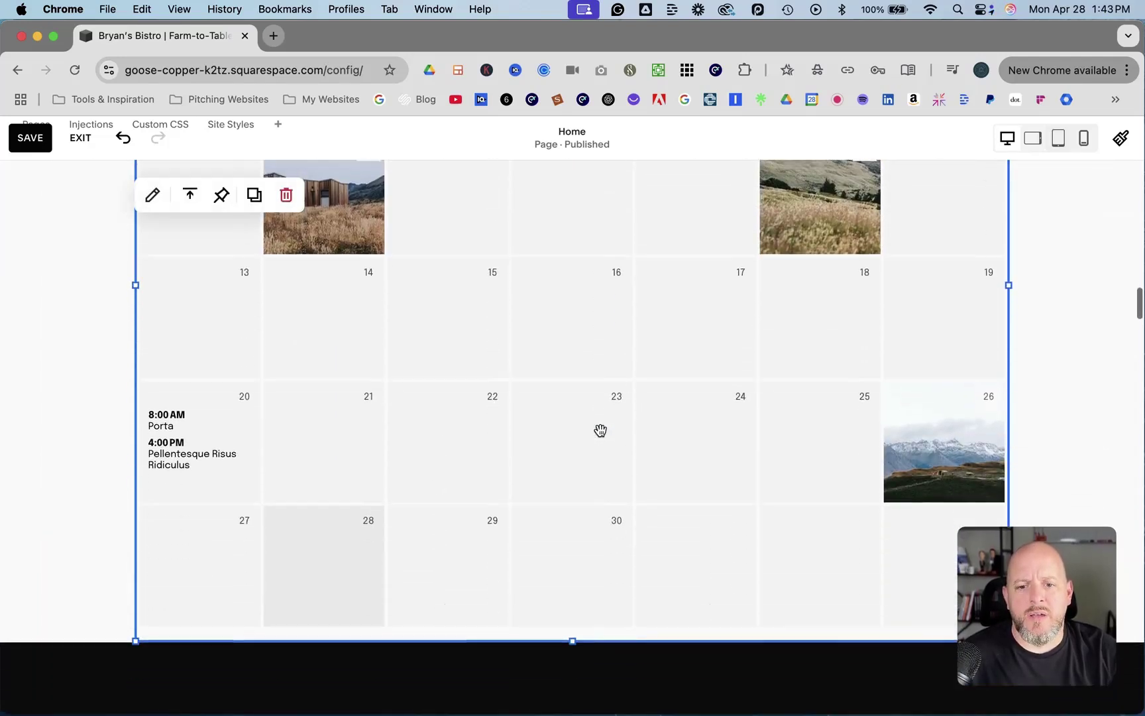
pyautogui.scroll(-3, 1024, 435)
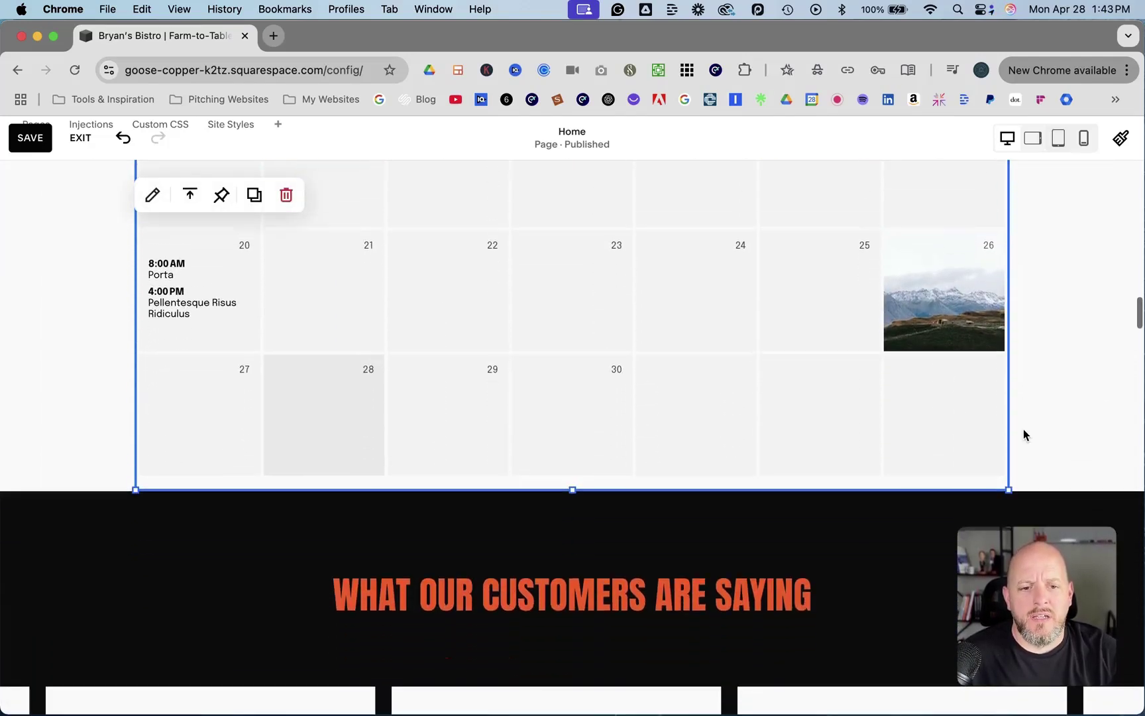
pyautogui.click(1026, 435)
pyautogui.moveTo(945, 451); pyautogui.dragTo(938, 520)
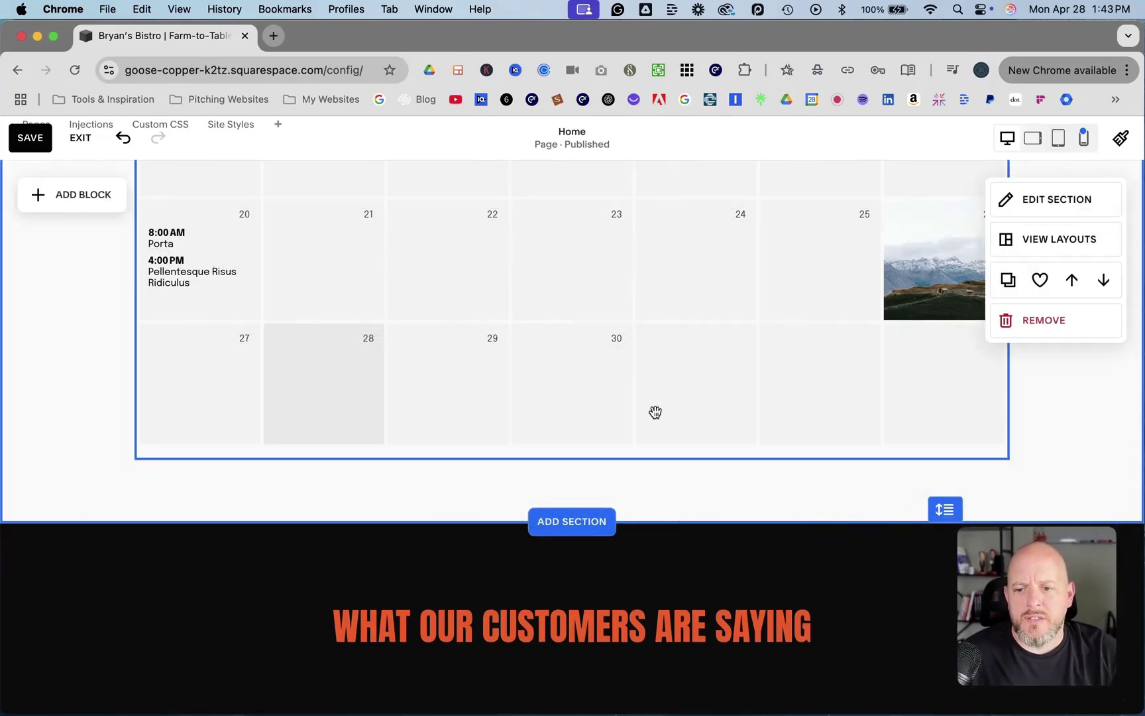
pyautogui.moveTo(656, 413); pyautogui.dragTo(750, 327)
pyautogui.scroll(5, 749, 326)
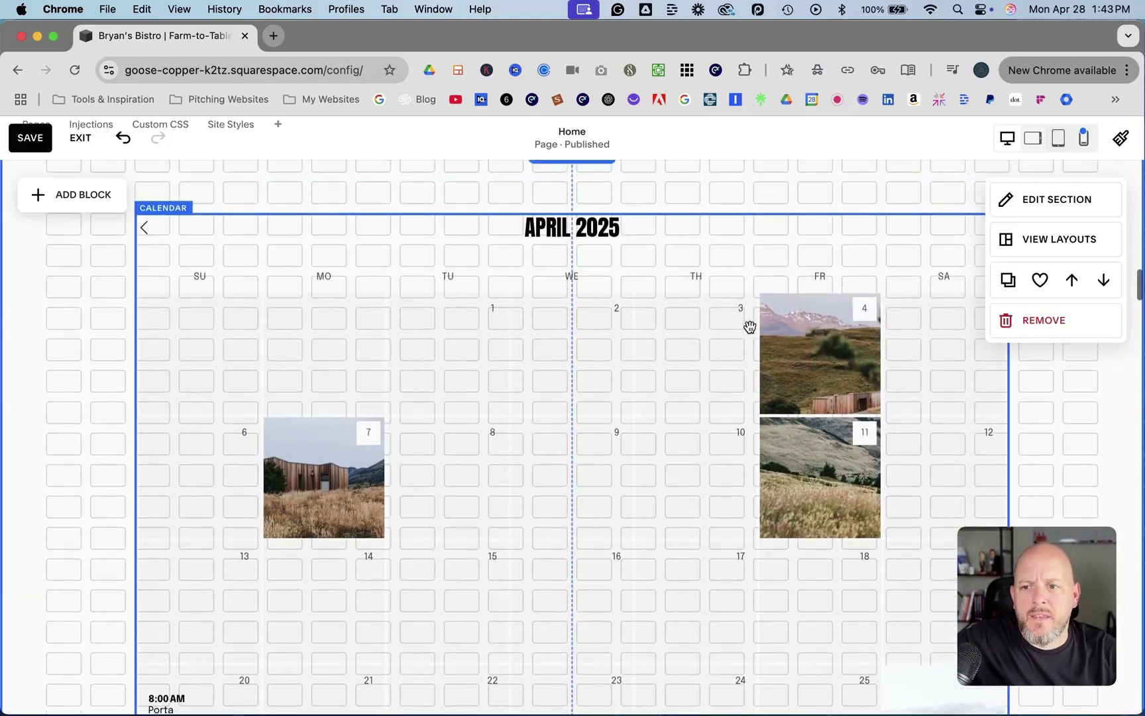
pyautogui.moveTo(750, 327); pyautogui.dragTo(750, 326)
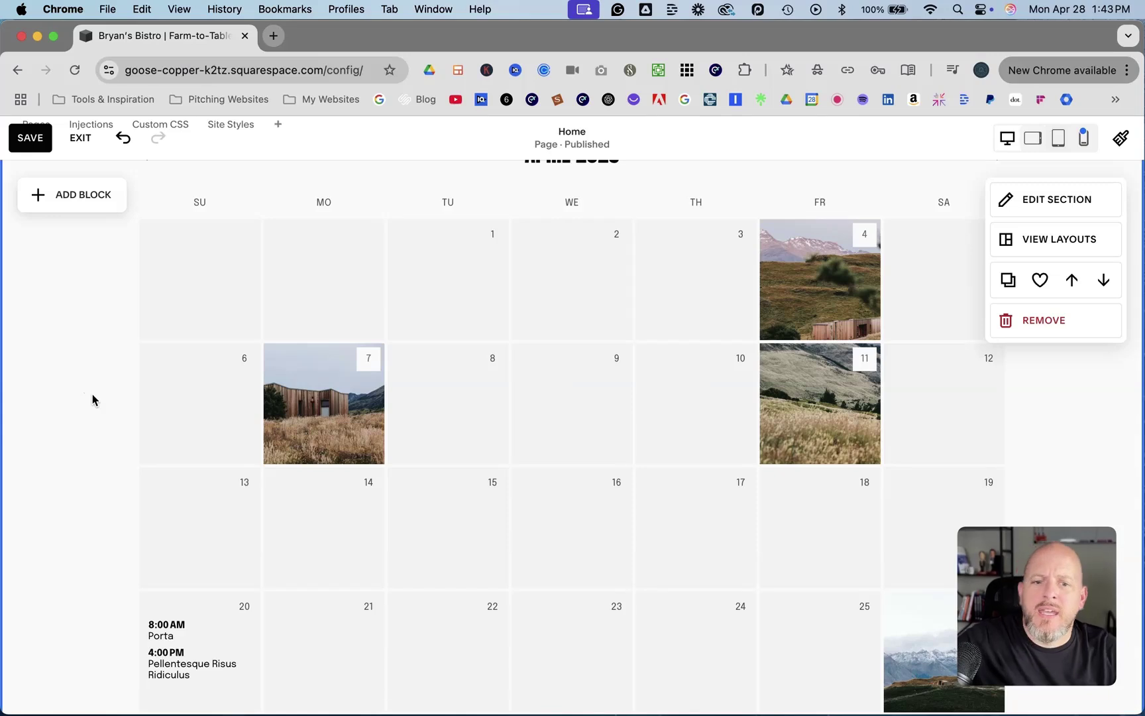
pyautogui.scroll(3, 92, 391)
# Step: Open the calendar block's settings, which list Blog as the source page, then close them
pyautogui.click(223, 426)
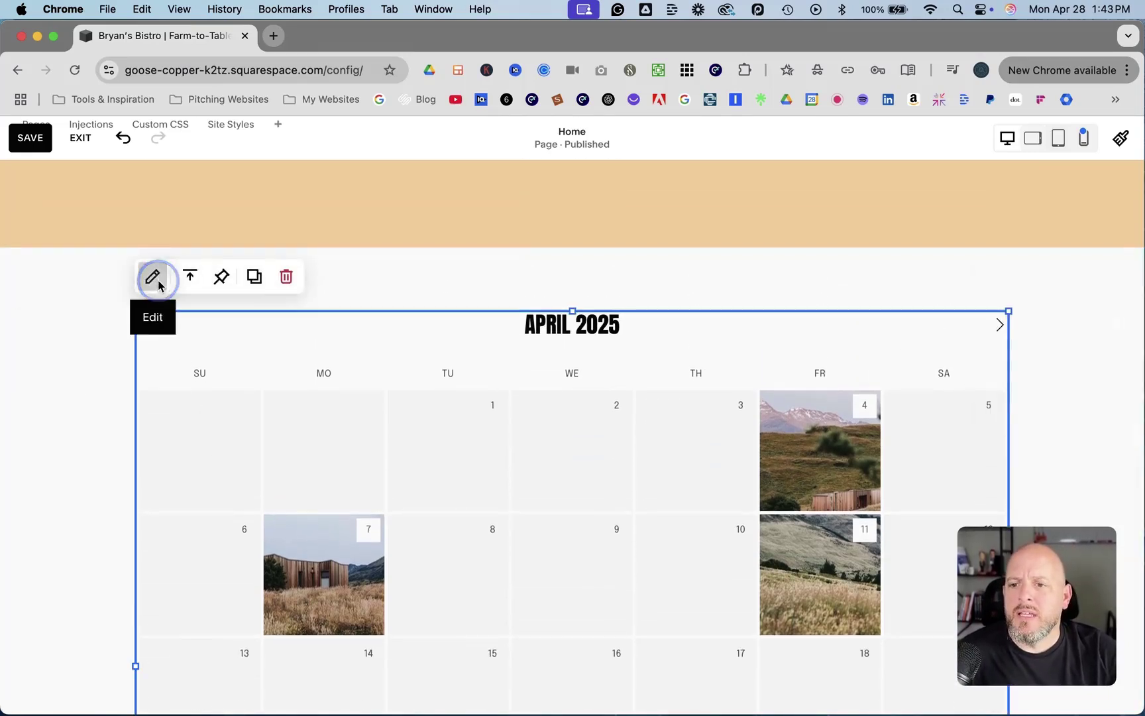
pyautogui.click(159, 287)
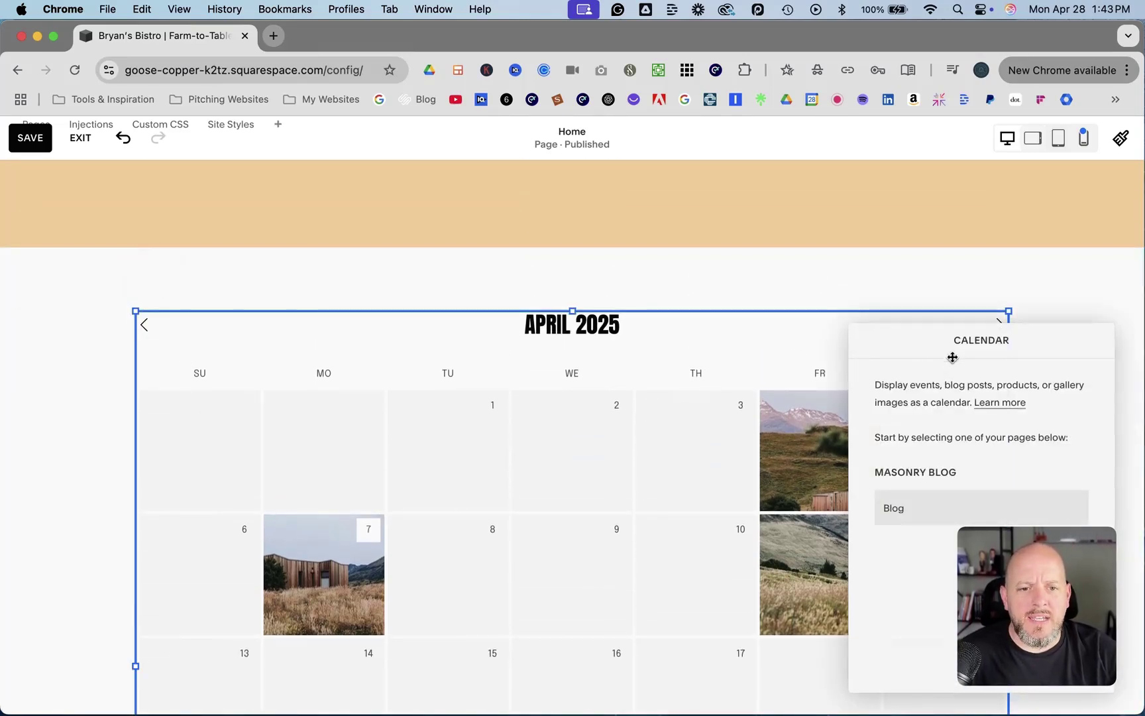
pyautogui.moveTo(919, 352); pyautogui.dragTo(38, 330)
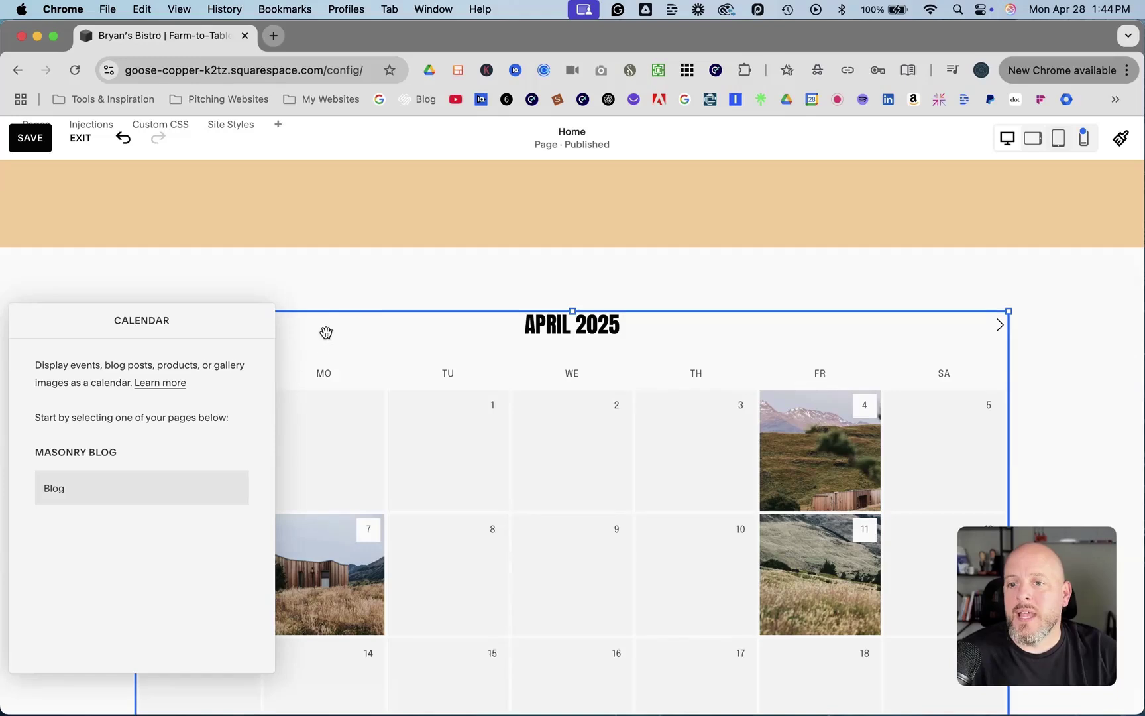
pyautogui.click(393, 306)
# Step: Save the Home page edits, exit the editor and go to the Pages list
pyautogui.click(30, 139)
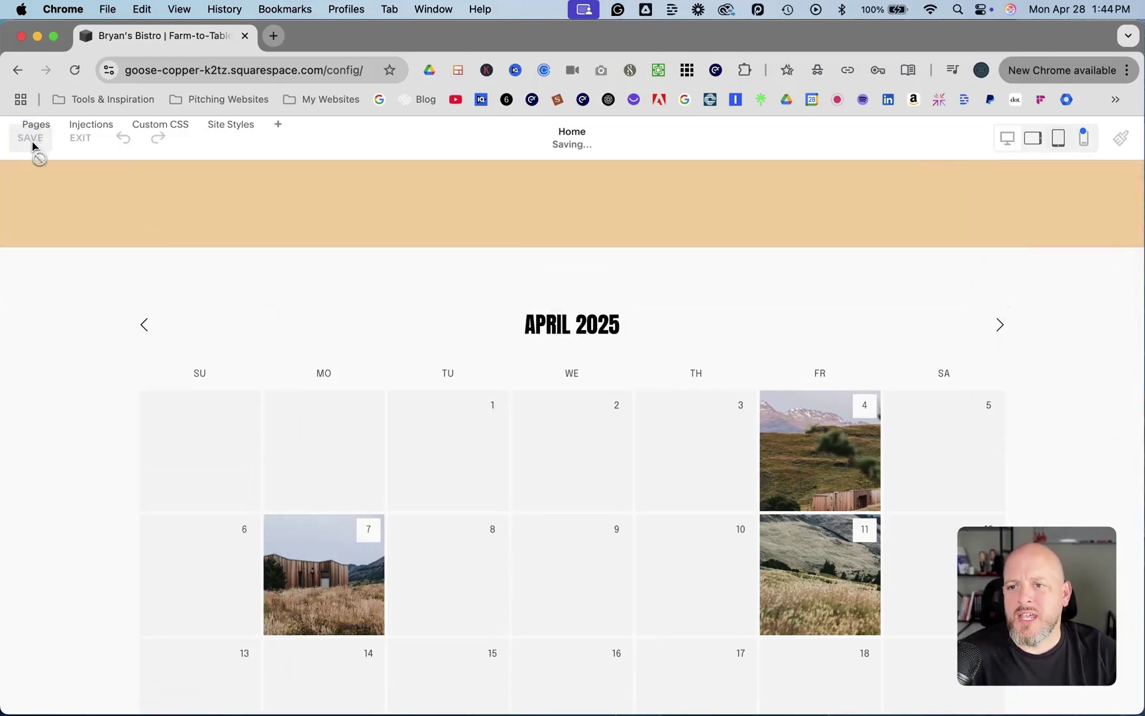
pyautogui.click(80, 138)
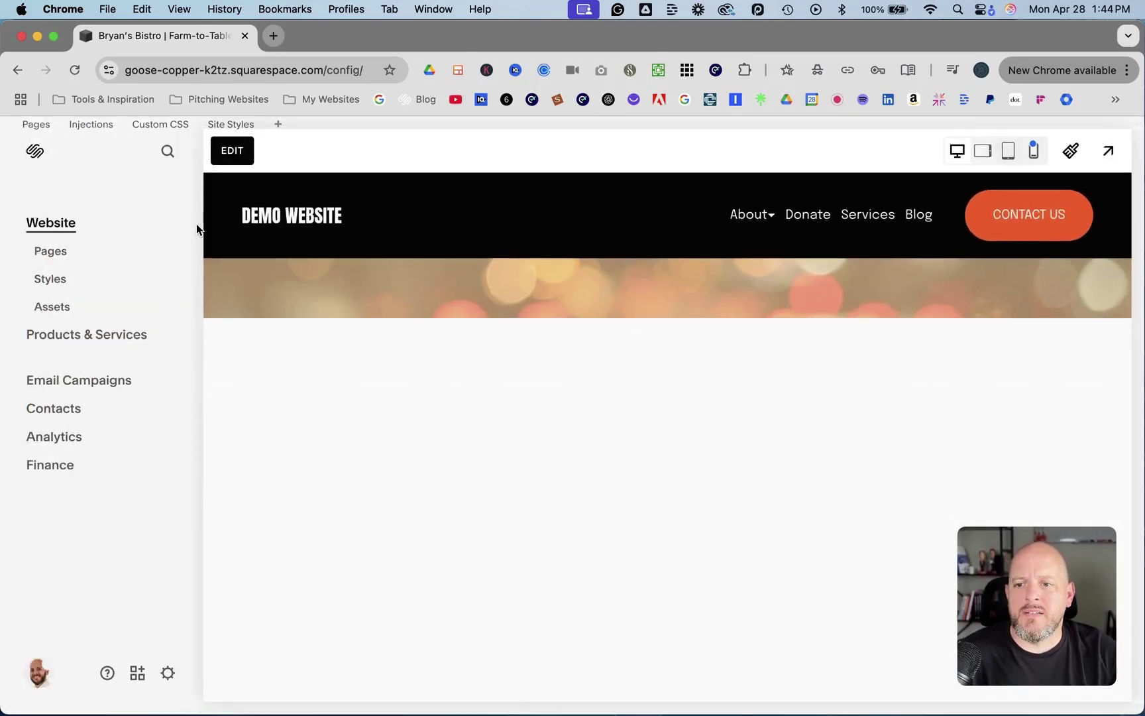
pyautogui.click(50, 250)
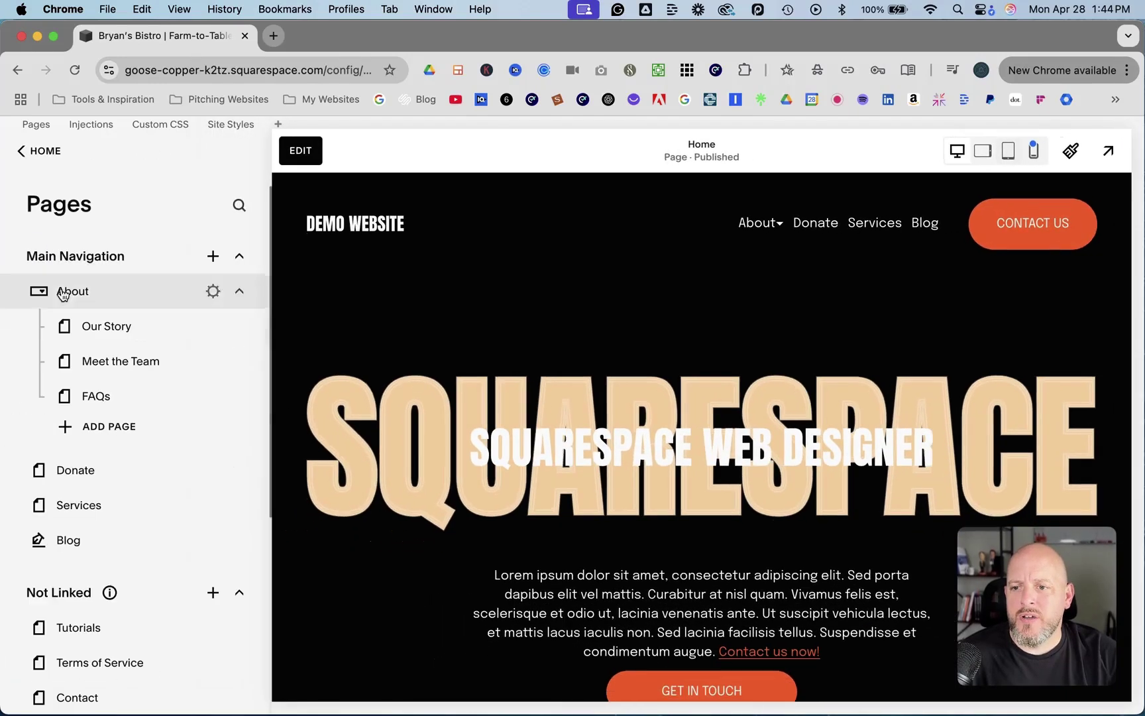
pyautogui.scroll(-5, 107, 488)
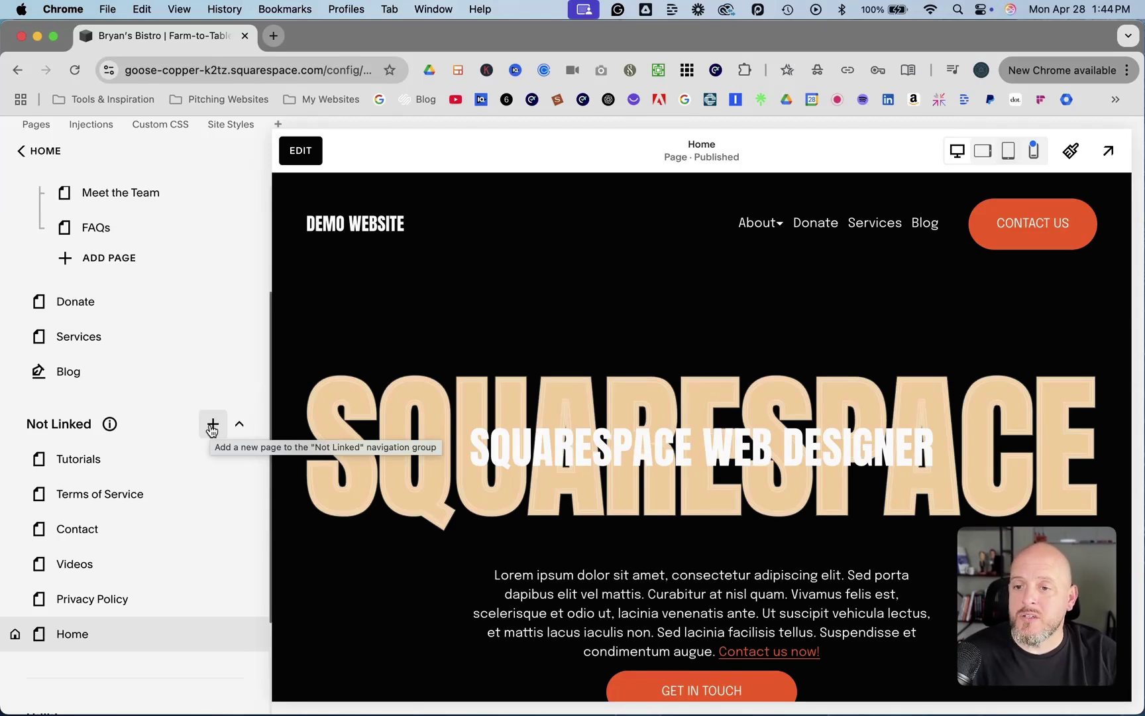
# Step: Create an Events page named Events under Not Linked and view its five events
pyautogui.click(213, 426)
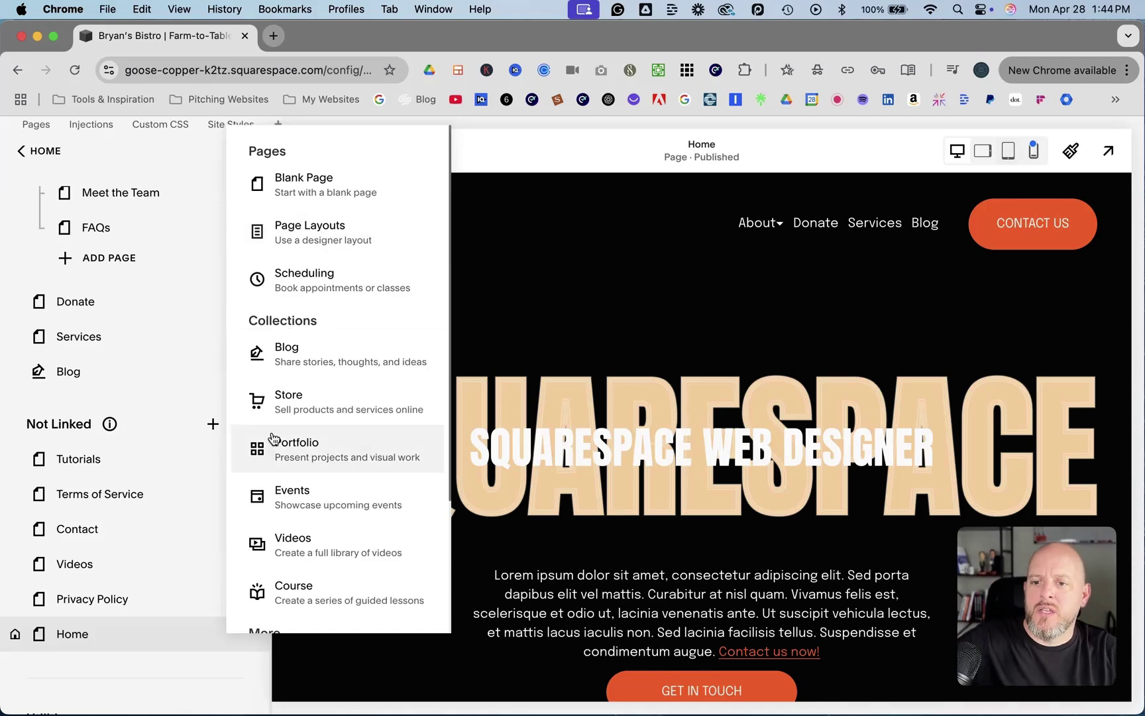
pyautogui.click(289, 500)
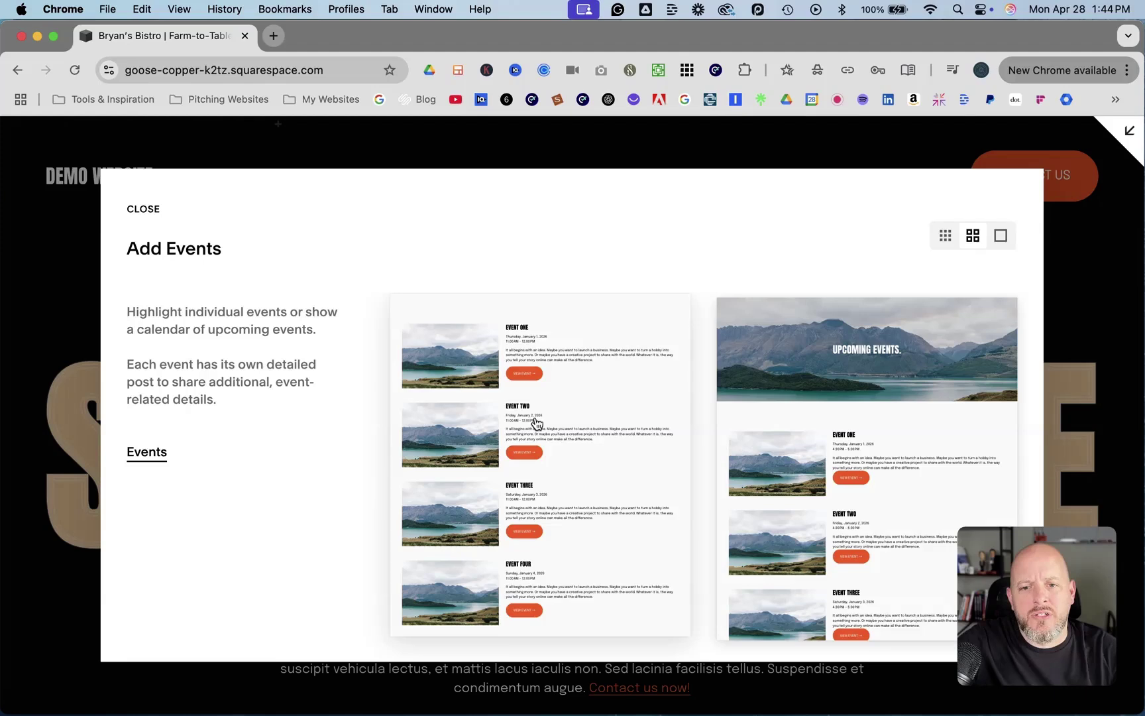
pyautogui.click(563, 432)
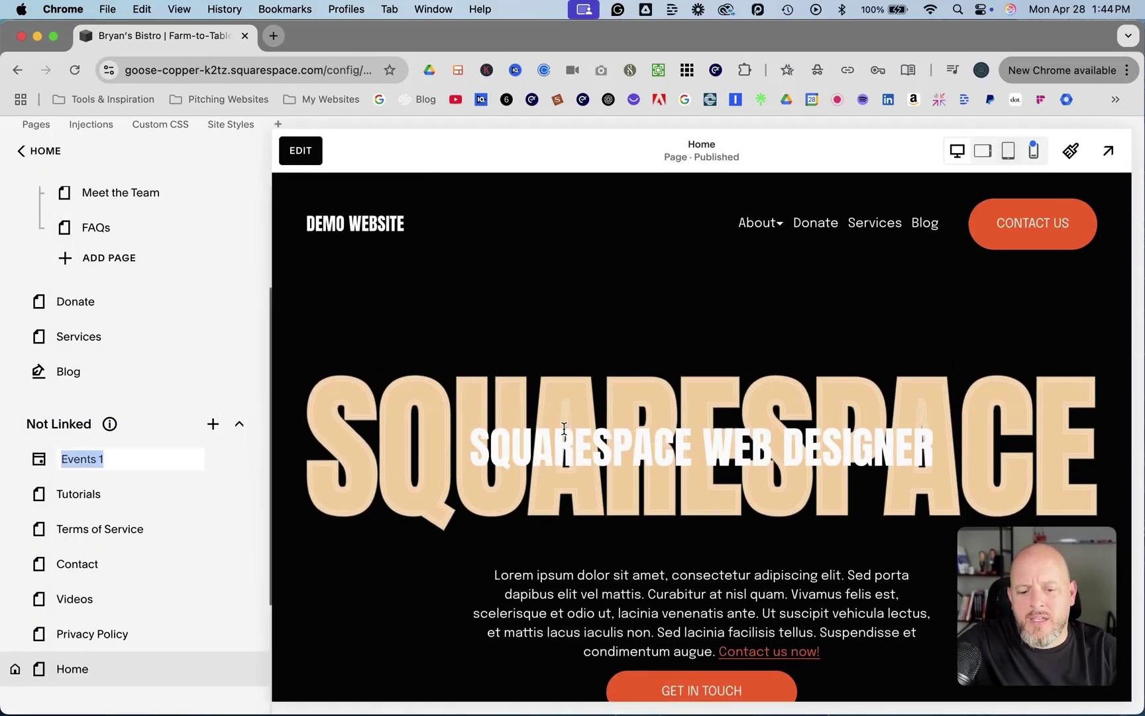
pyautogui.press('Right')
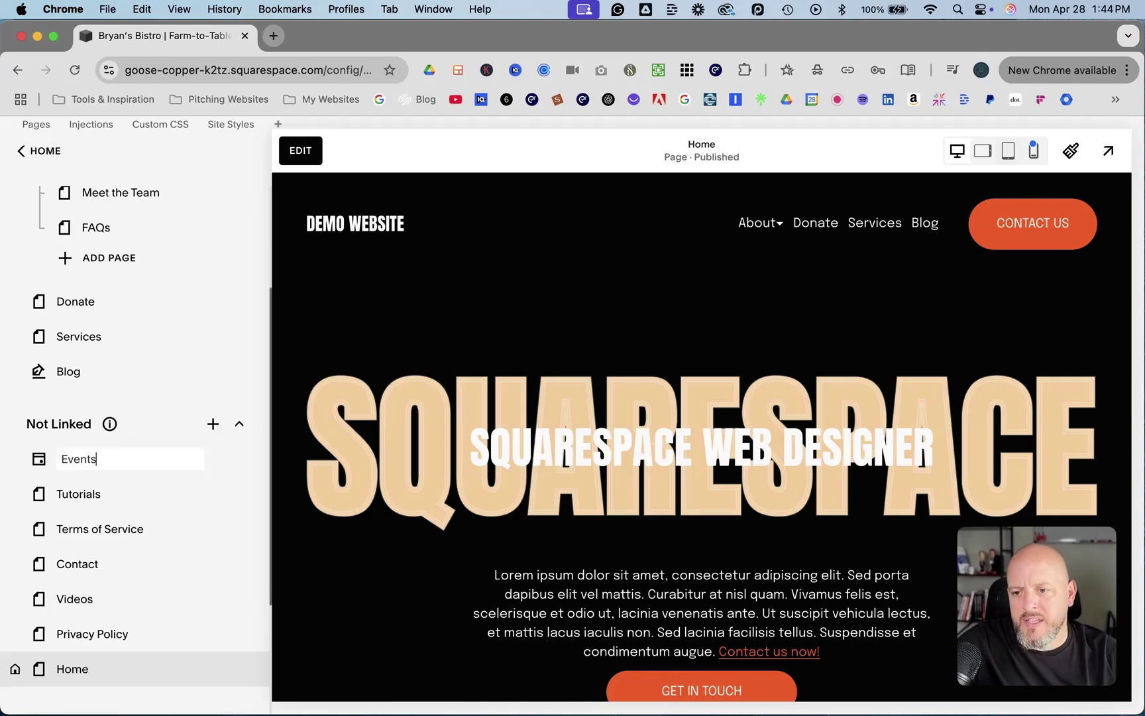
pyautogui.click(78, 459)
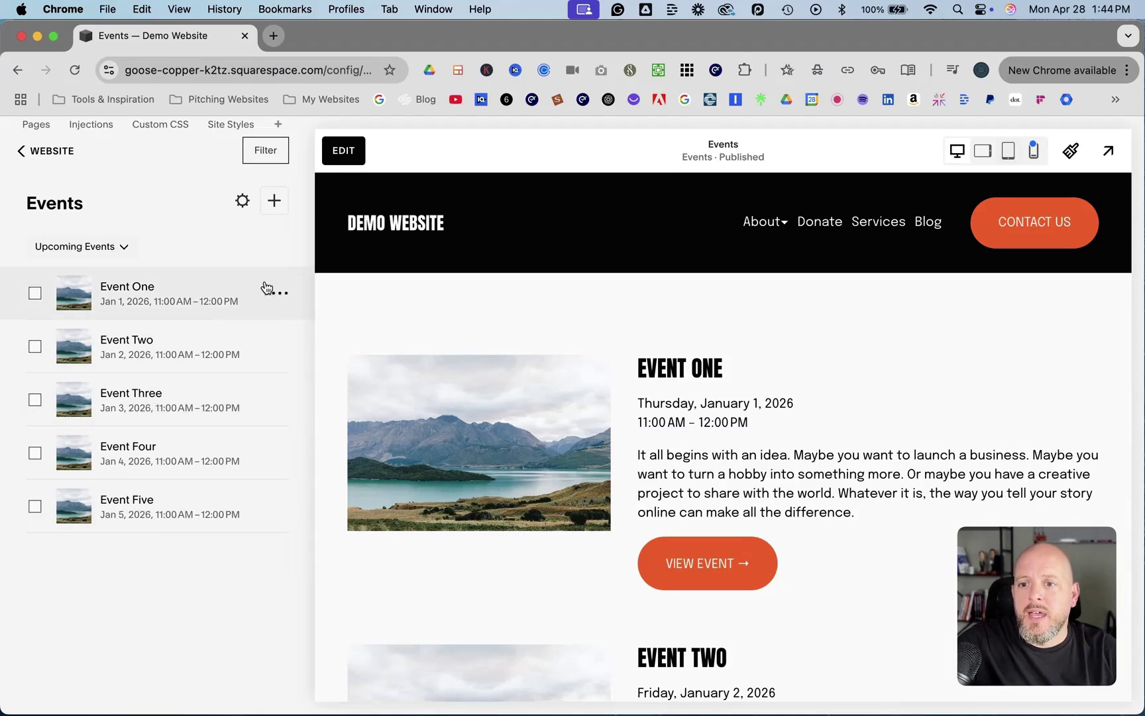
# Step: Set Event One's start date to April 29, 2025
pyautogui.click(280, 296)
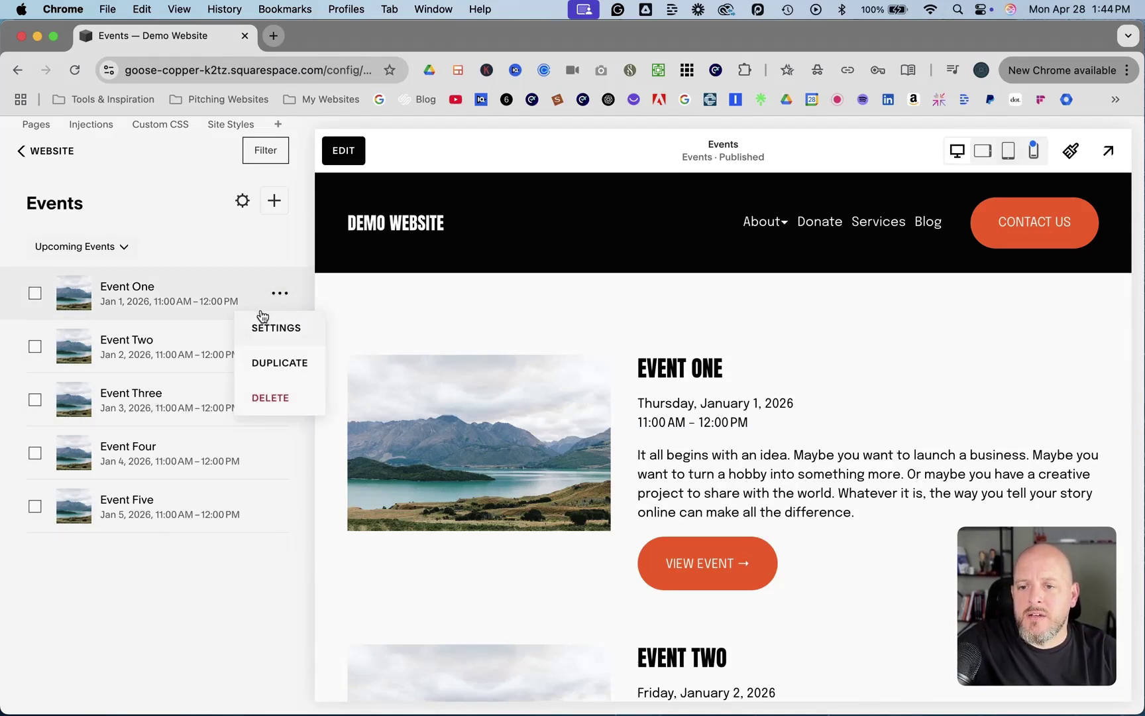
pyautogui.click(271, 326)
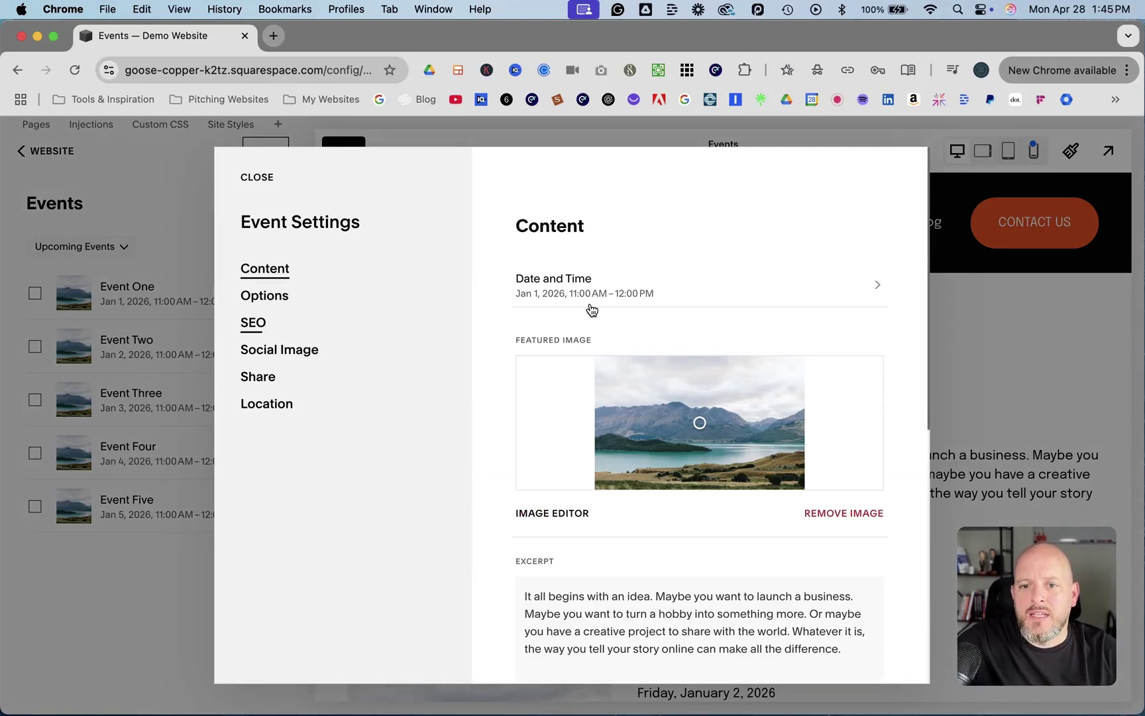
pyautogui.click(685, 285)
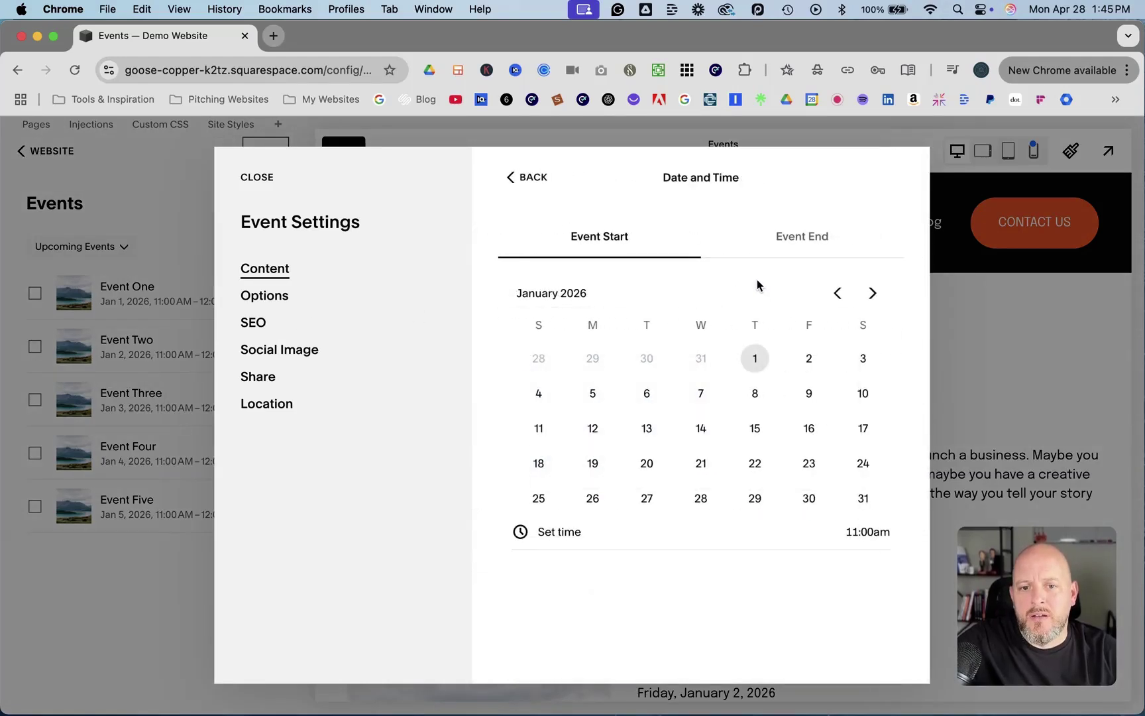
pyautogui.click(837, 293)
pyautogui.click(836, 293)
pyautogui.click(837, 293)
pyautogui.click(837, 293)
pyautogui.click(837, 292)
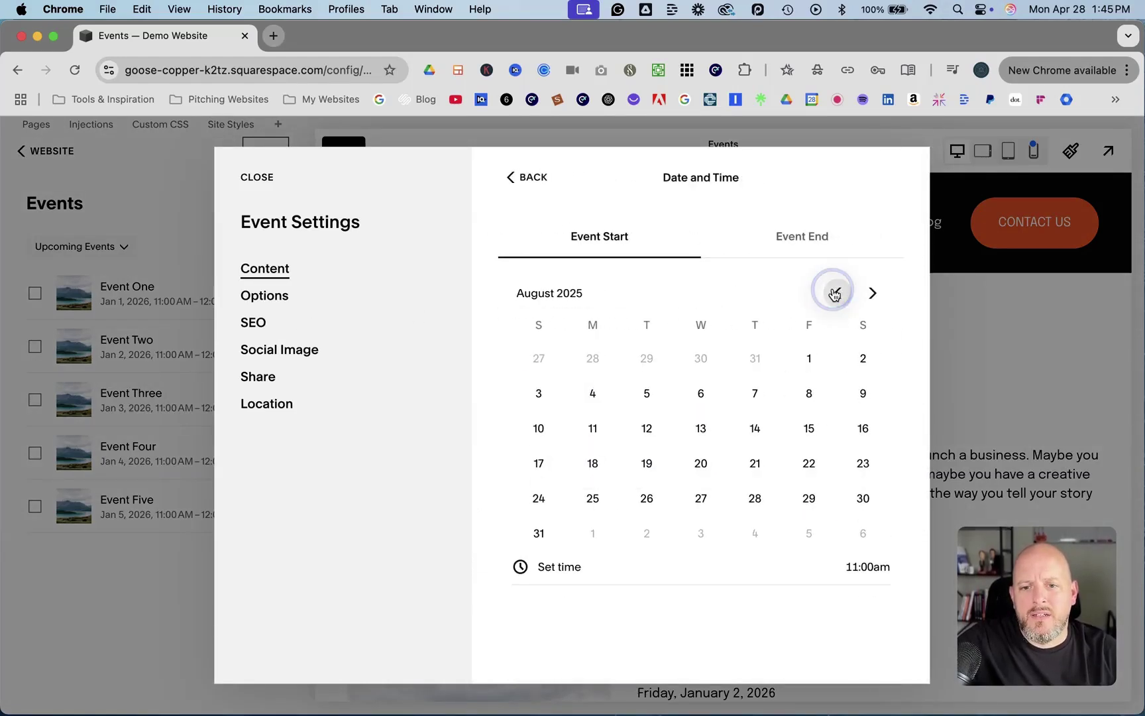
pyautogui.click(835, 293)
pyautogui.click(835, 293)
pyautogui.click(835, 293)
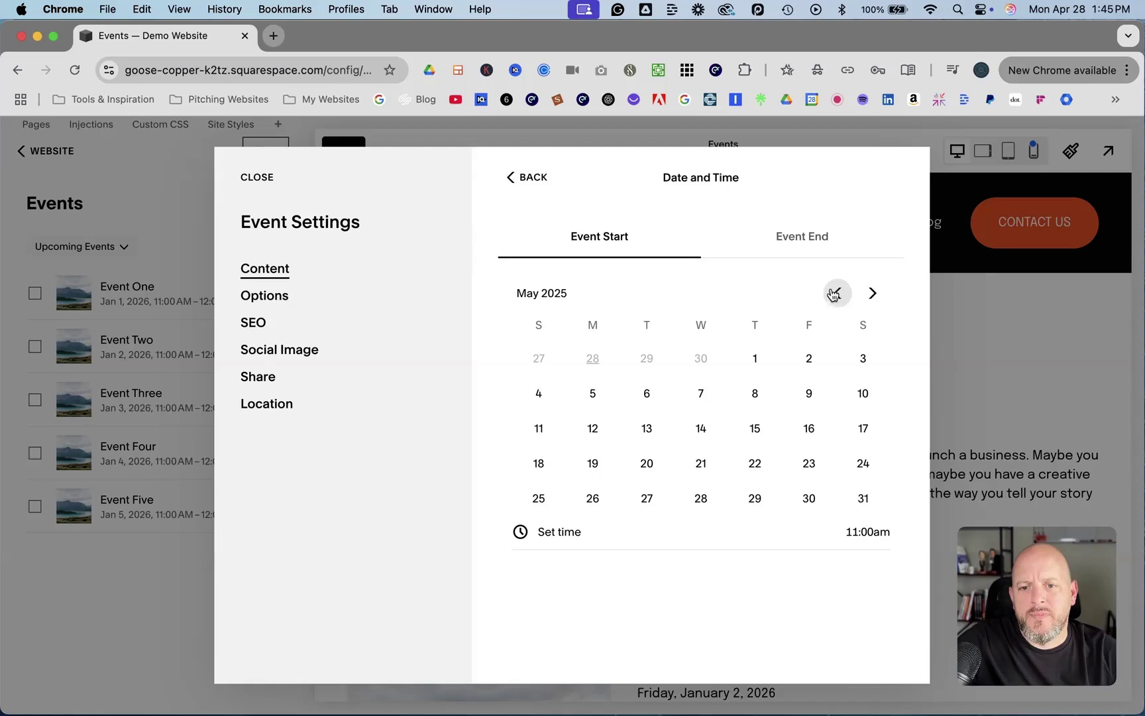
pyautogui.click(835, 293)
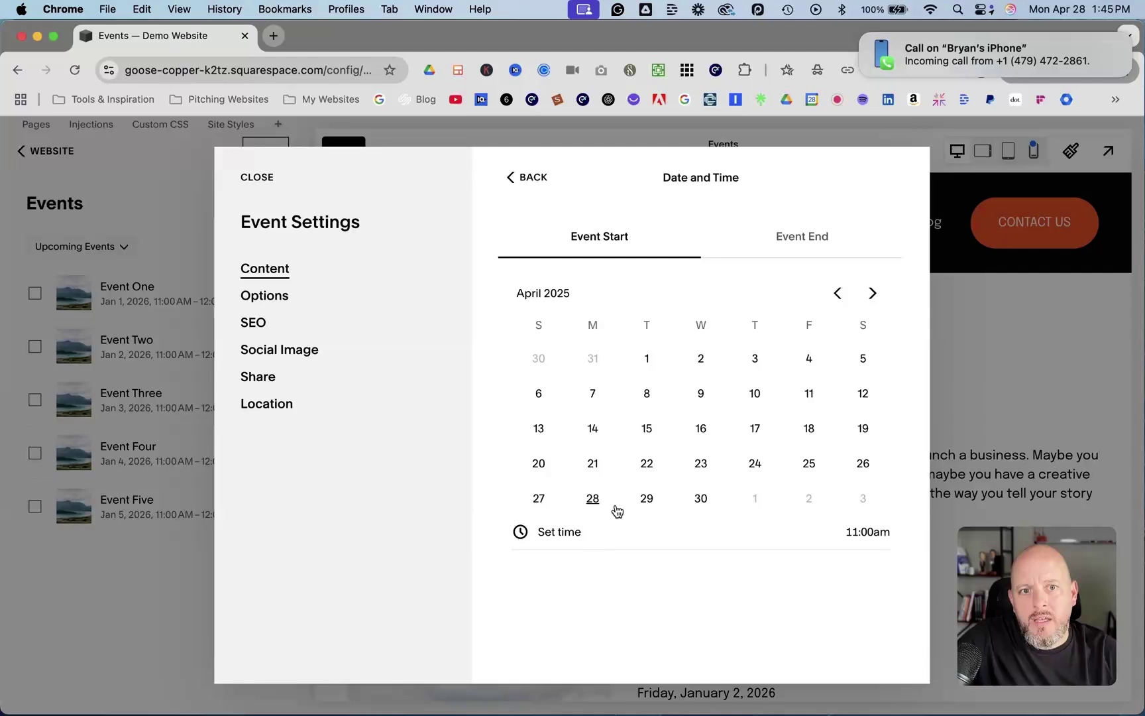
pyautogui.click(861, 37)
pyautogui.click(645, 499)
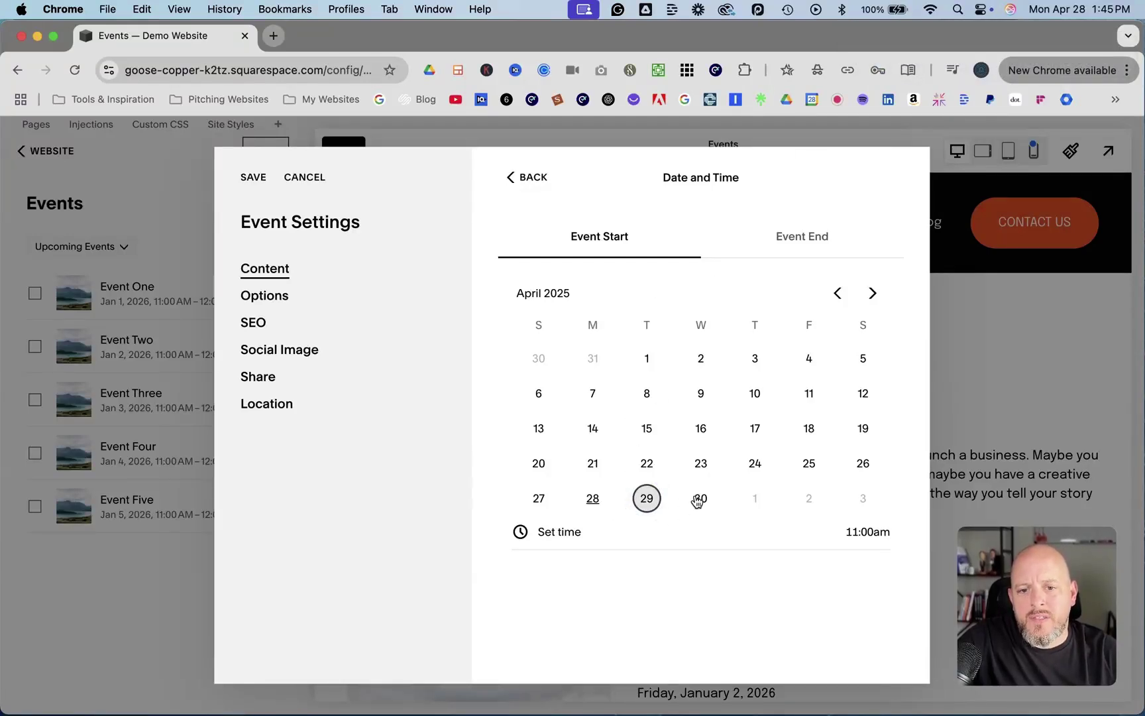
# Step: Set Event One's end date to April 29, 2025 and save the event
pyautogui.click(808, 238)
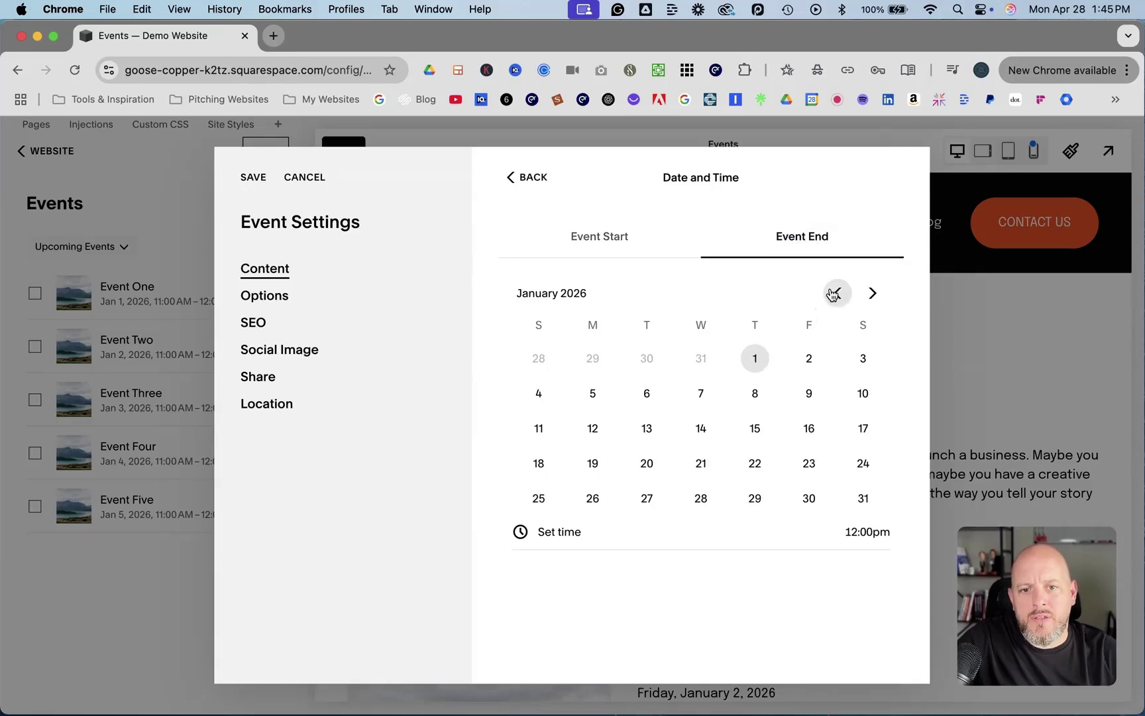
pyautogui.click(591, 247)
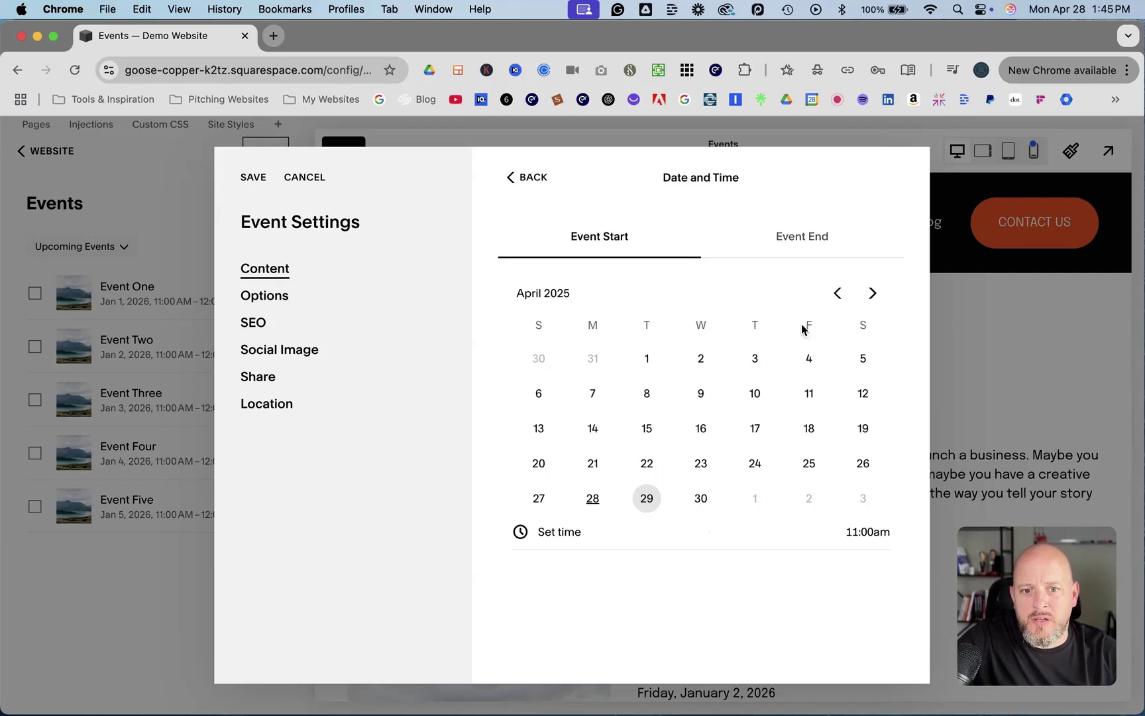
pyautogui.click(833, 255)
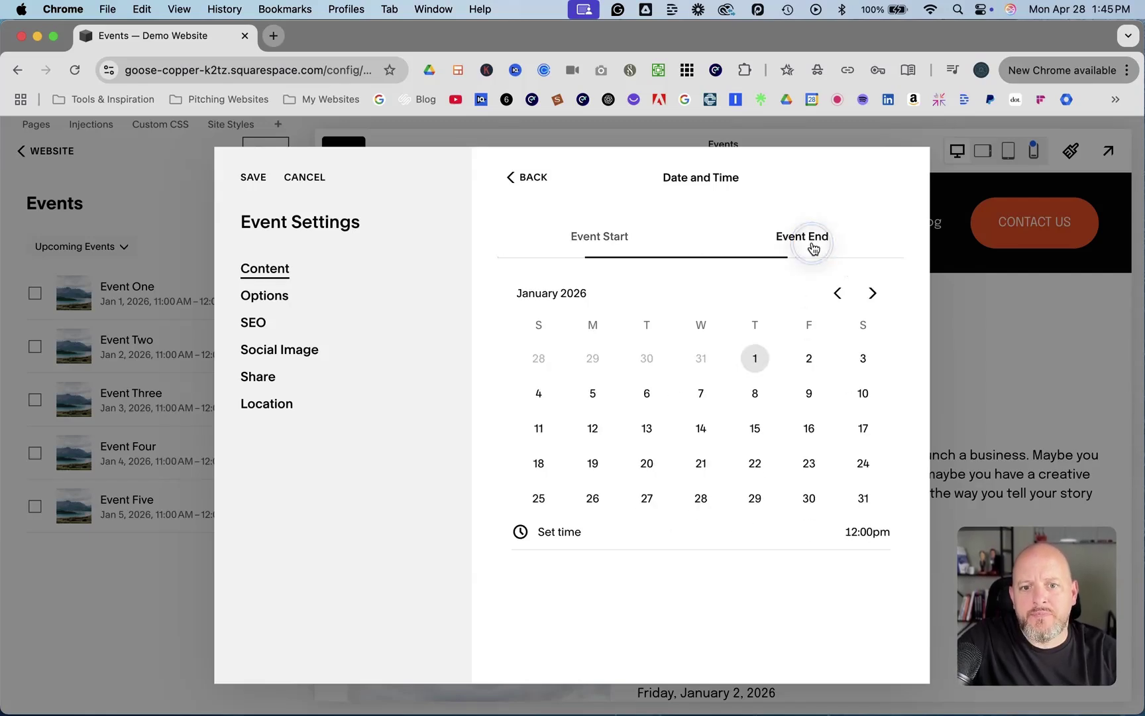
pyautogui.click(835, 293)
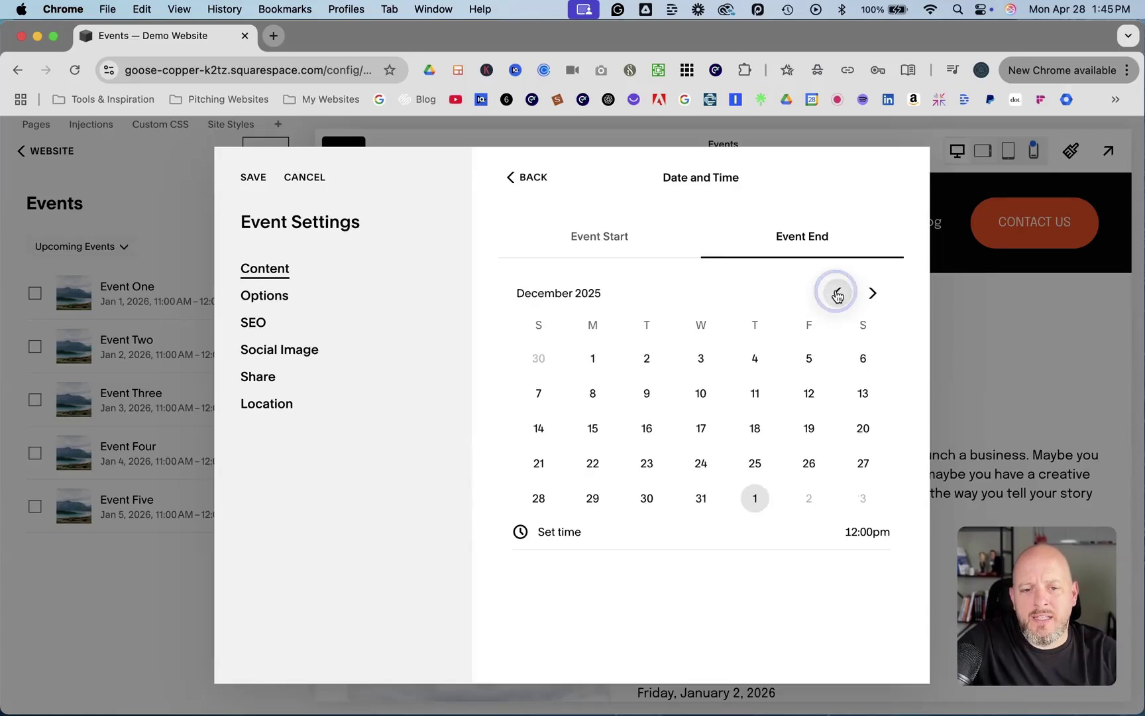
pyautogui.click(835, 293)
pyautogui.click(836, 294)
pyautogui.click(836, 294)
pyautogui.click(837, 295)
pyautogui.click(838, 295)
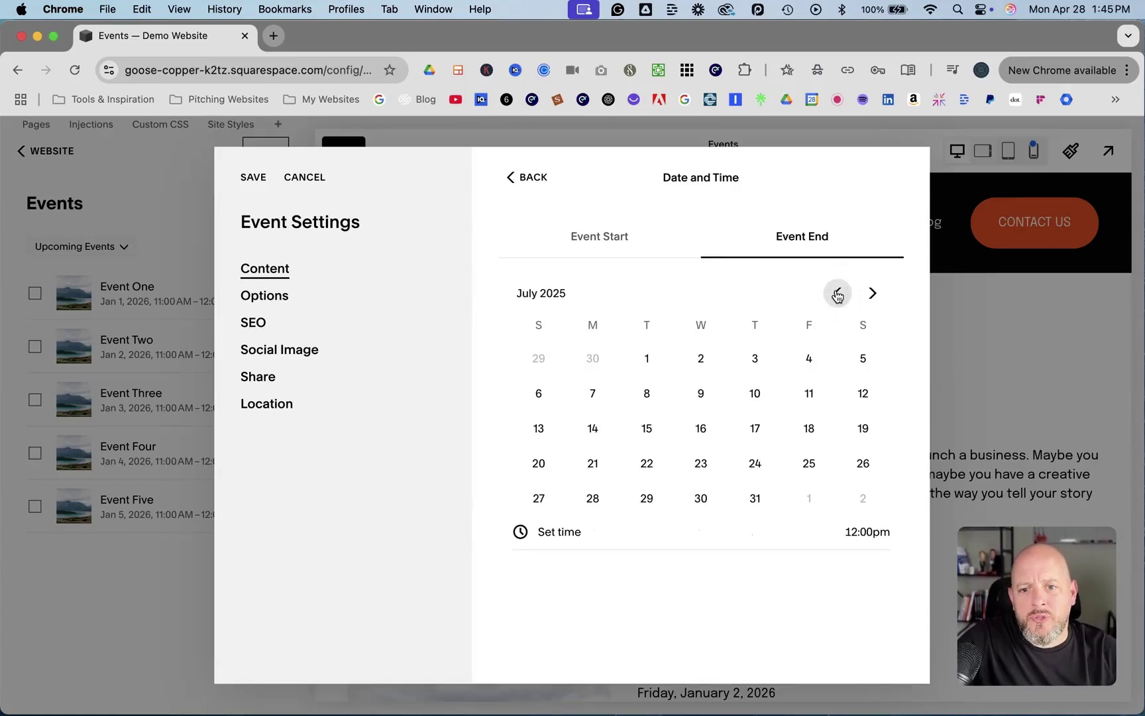
pyautogui.click(838, 296)
pyautogui.click(838, 296)
pyautogui.click(838, 295)
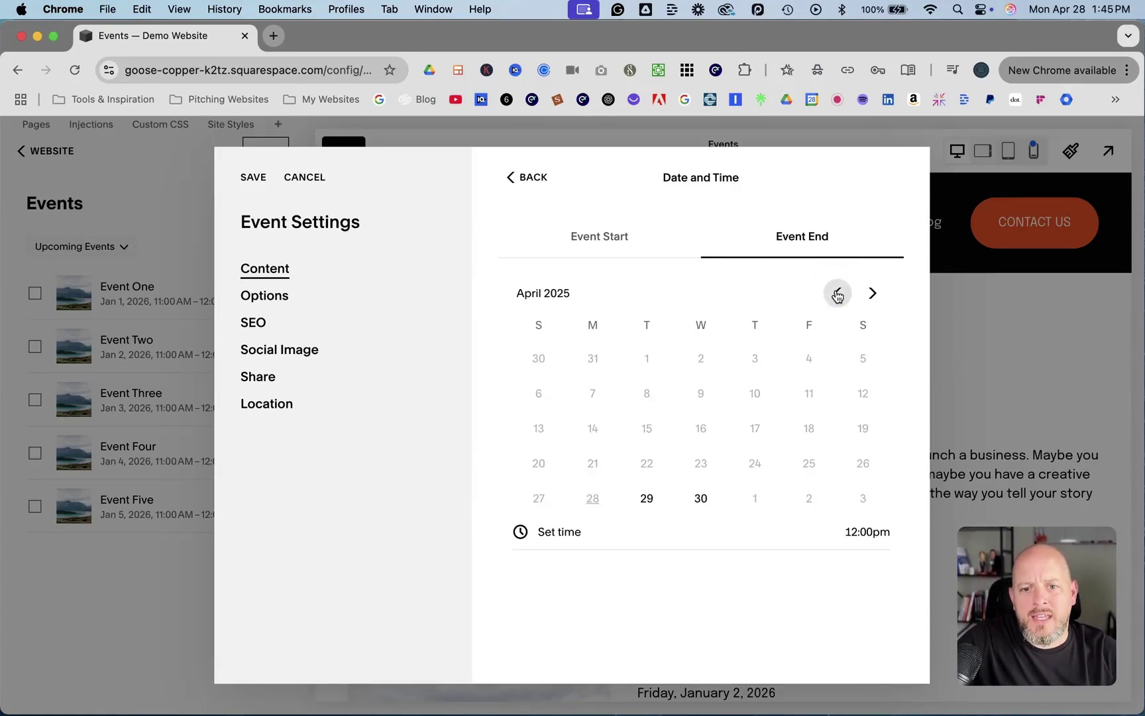
pyautogui.click(647, 499)
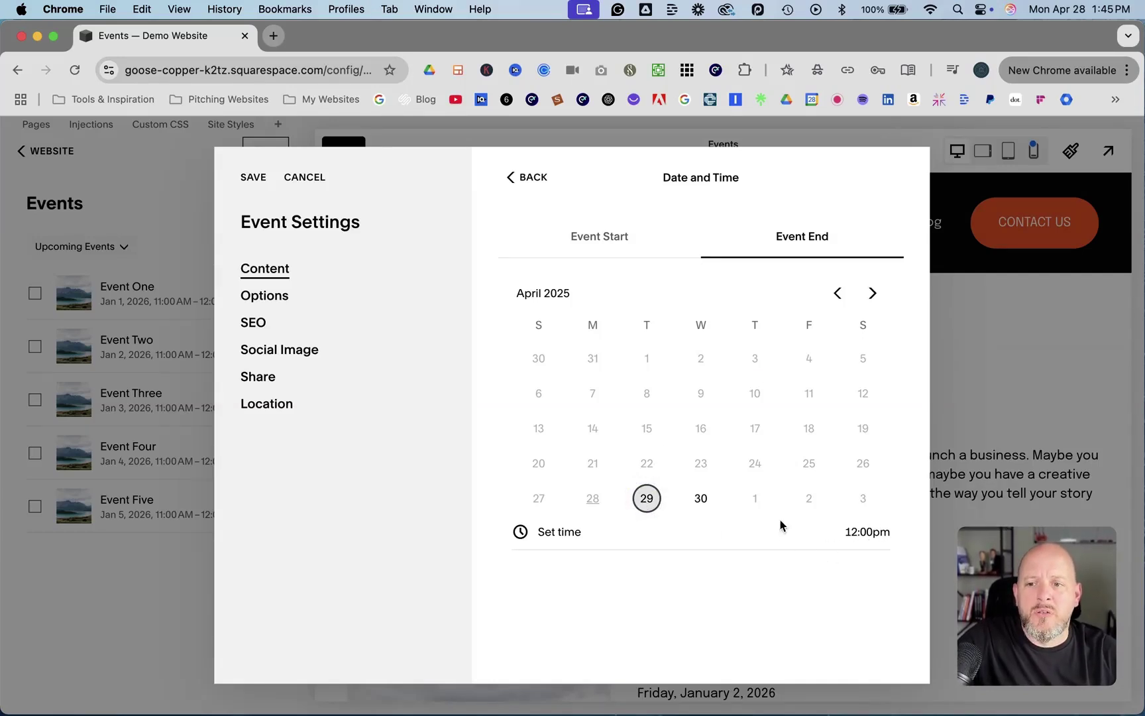
pyautogui.click(255, 177)
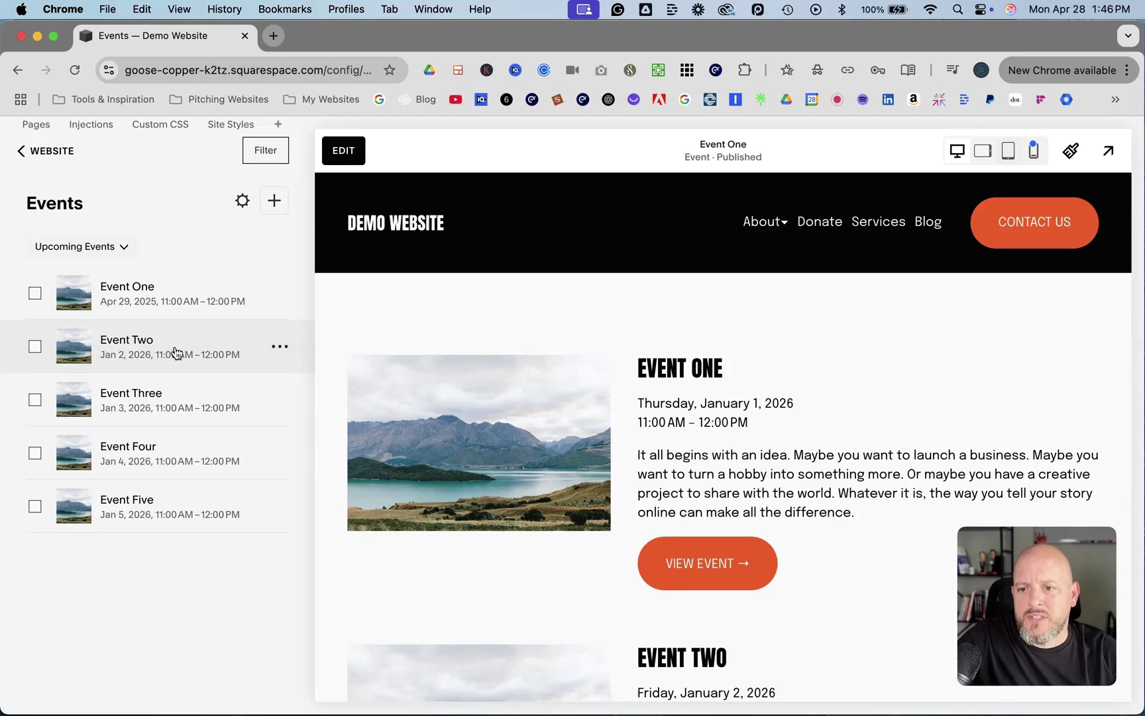
# Step: Set Event Two's start date to April 30, 2025
pyautogui.click(280, 346)
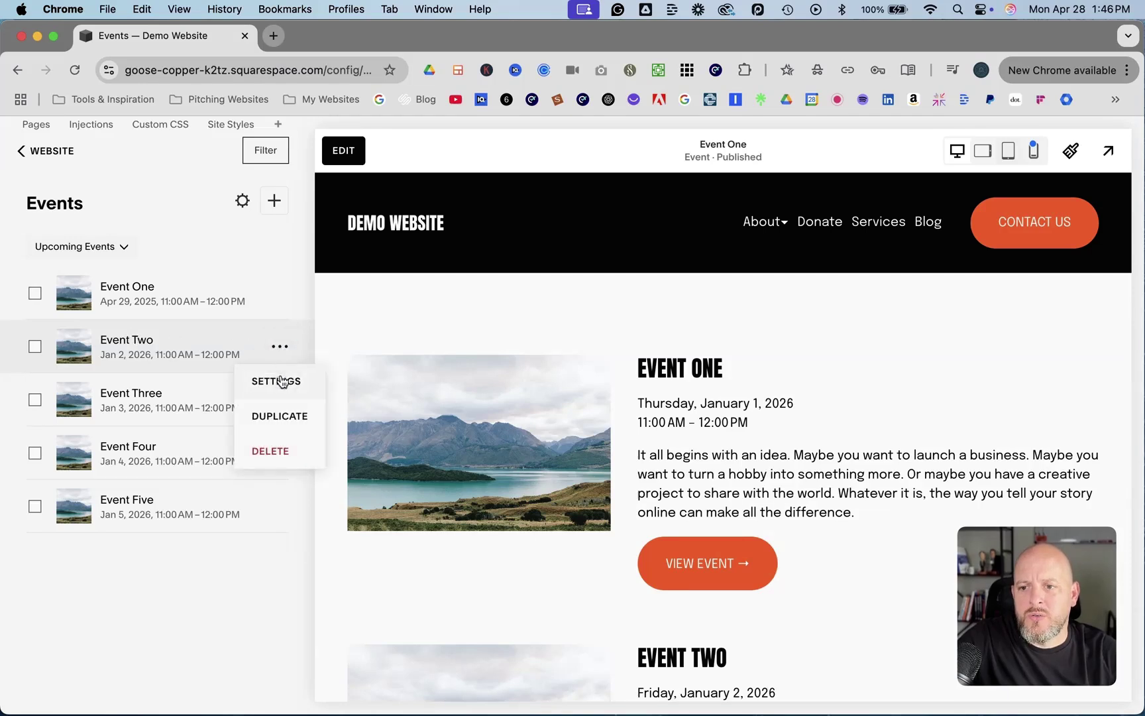
pyautogui.click(283, 382)
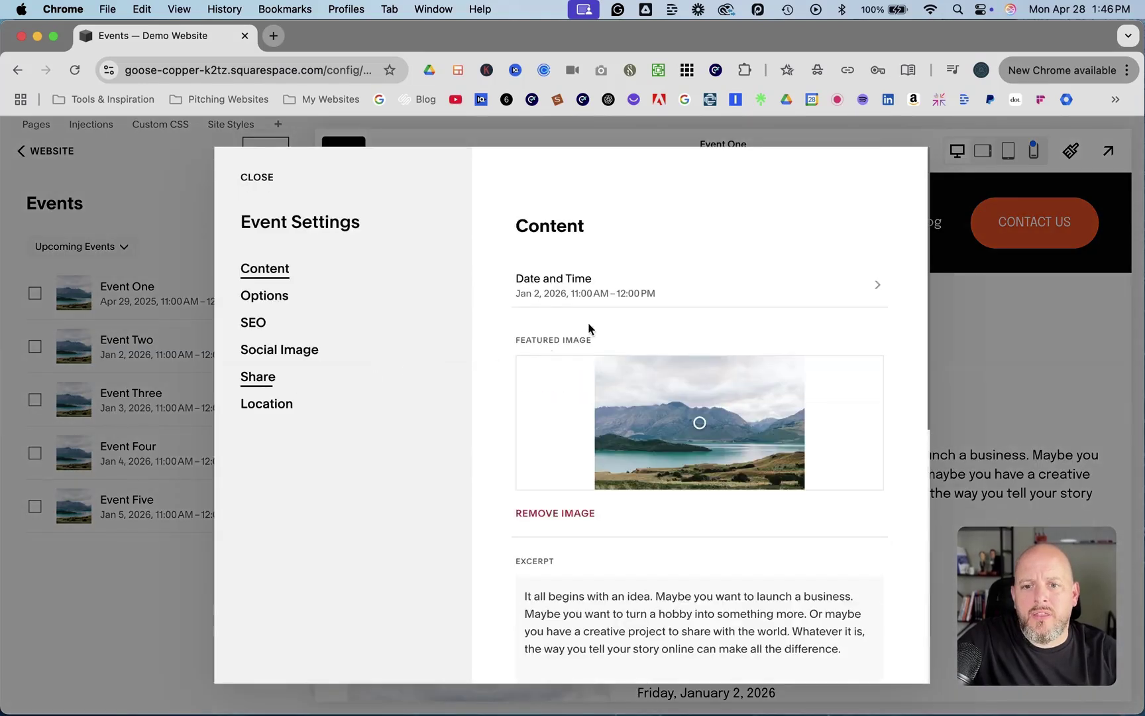
pyautogui.click(697, 291)
pyautogui.click(838, 294)
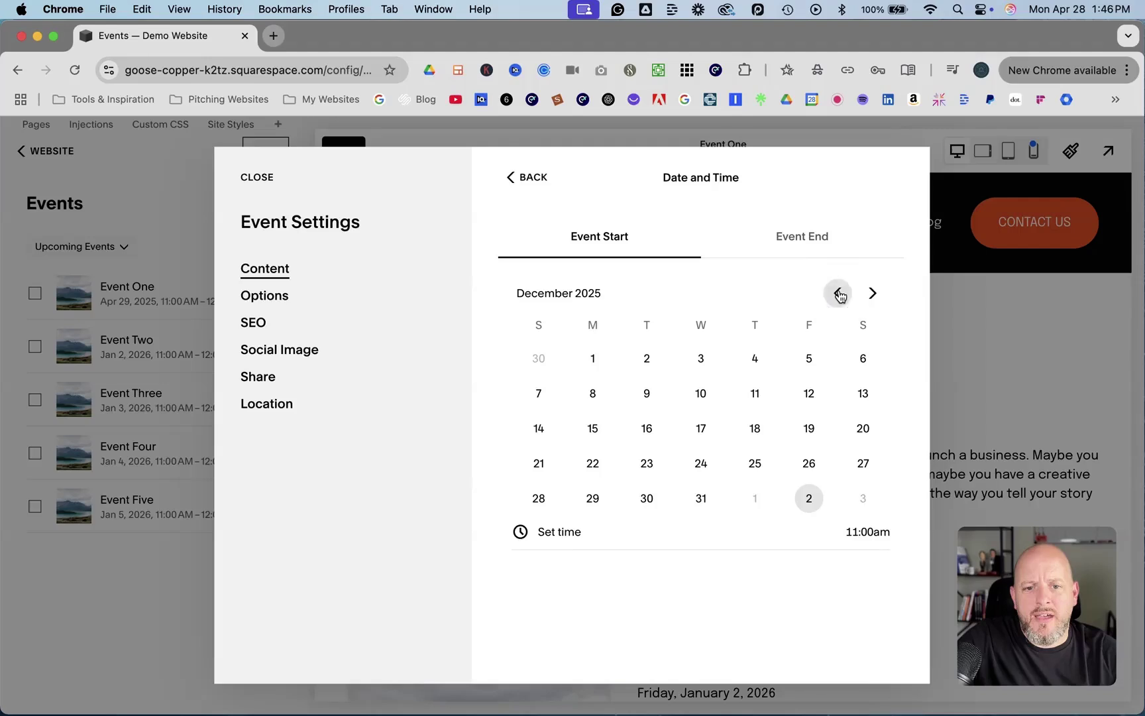
pyautogui.click(839, 295)
pyautogui.click(839, 295)
pyautogui.click(839, 295)
pyautogui.click(839, 295)
pyautogui.click(839, 295)
pyautogui.click(839, 295)
pyautogui.click(839, 294)
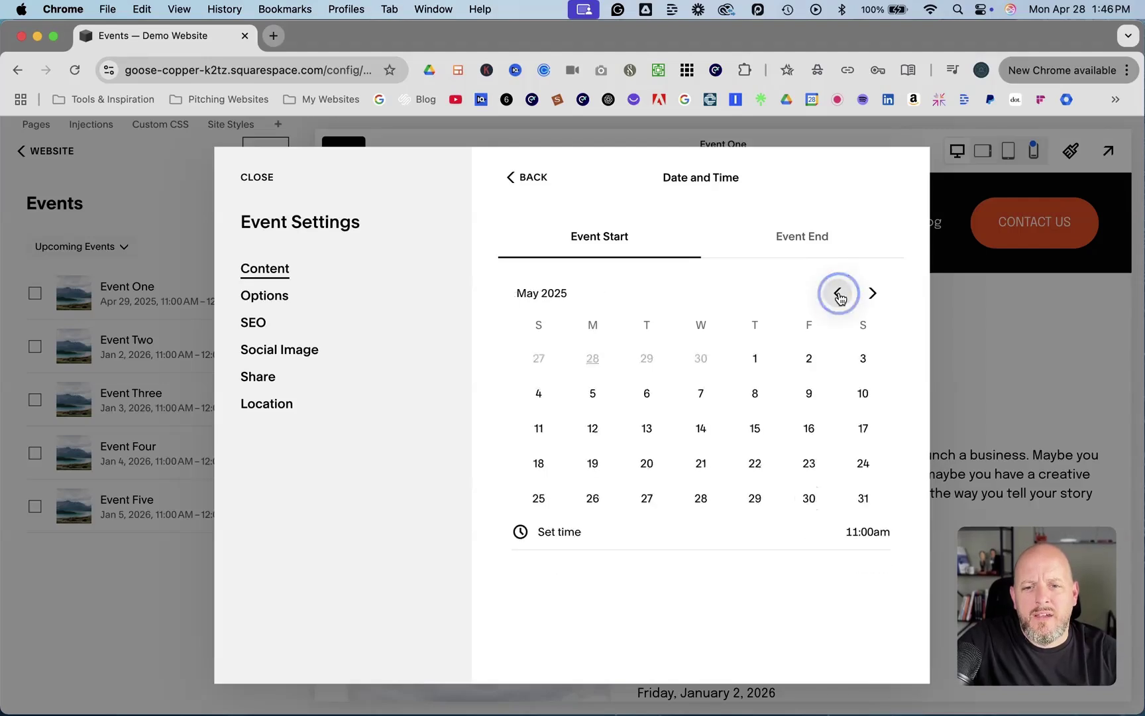
pyautogui.click(839, 295)
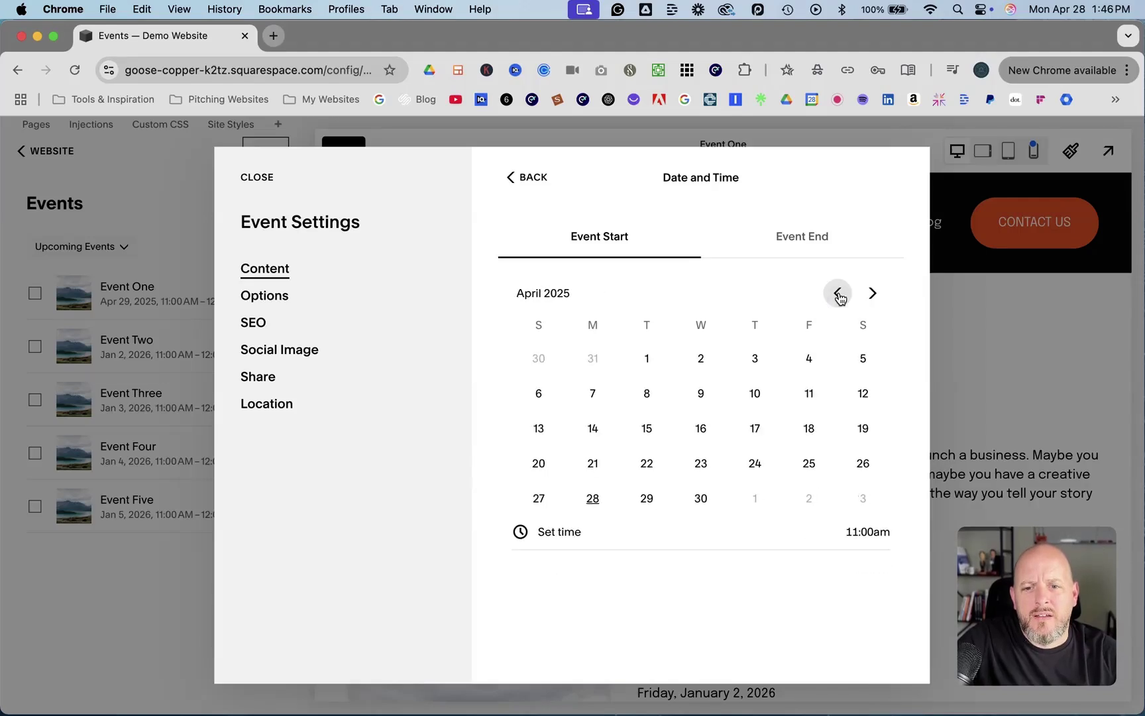
pyautogui.click(701, 501)
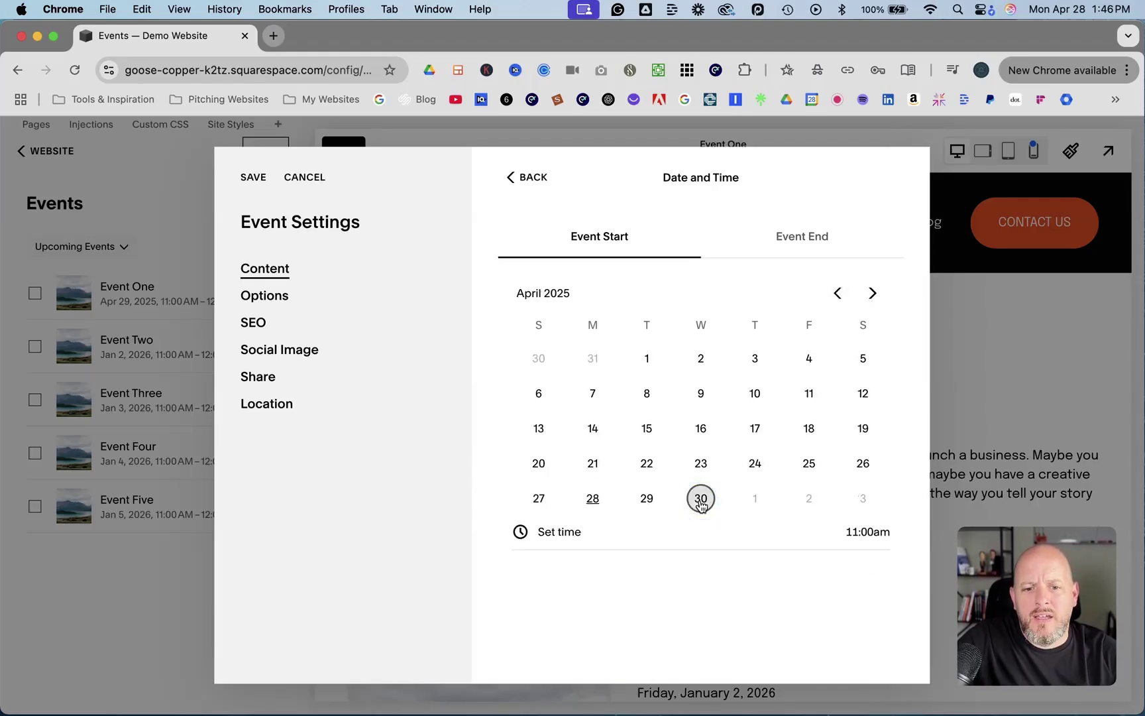
# Step: Set Event Two's end date to April 30, 2025 and save the event
pyautogui.click(820, 234)
pyautogui.click(838, 293)
pyautogui.click(837, 293)
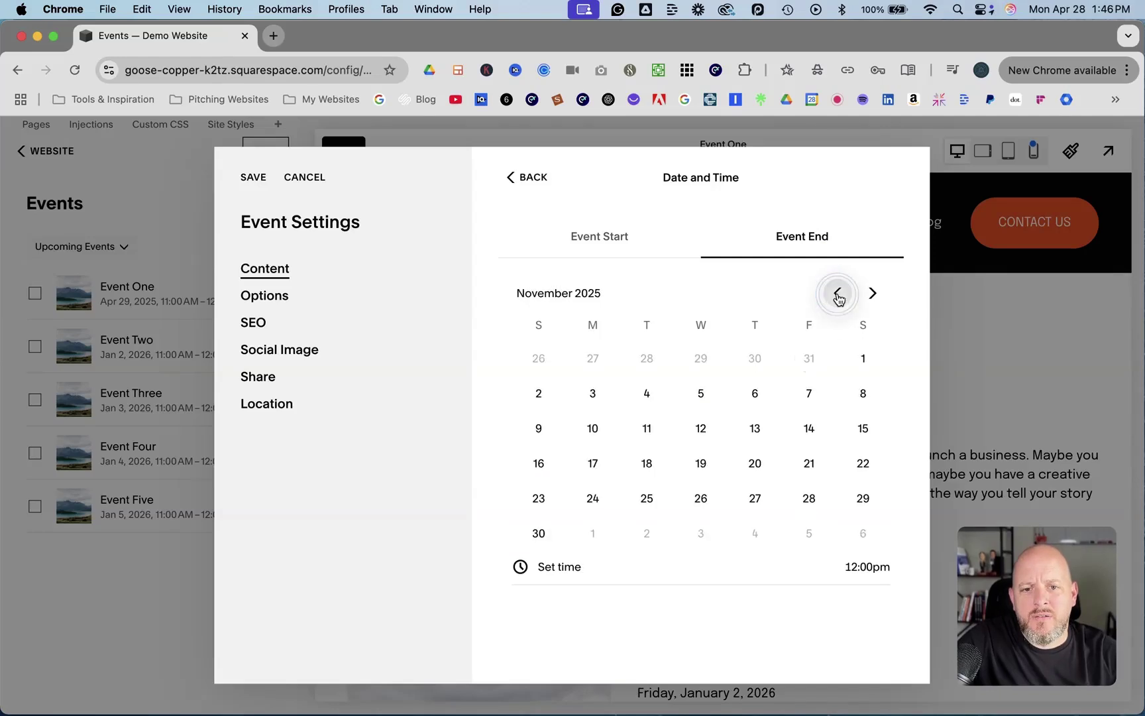
pyautogui.click(838, 294)
pyautogui.click(838, 293)
pyautogui.click(837, 294)
pyautogui.click(838, 294)
pyautogui.click(837, 294)
pyautogui.click(837, 293)
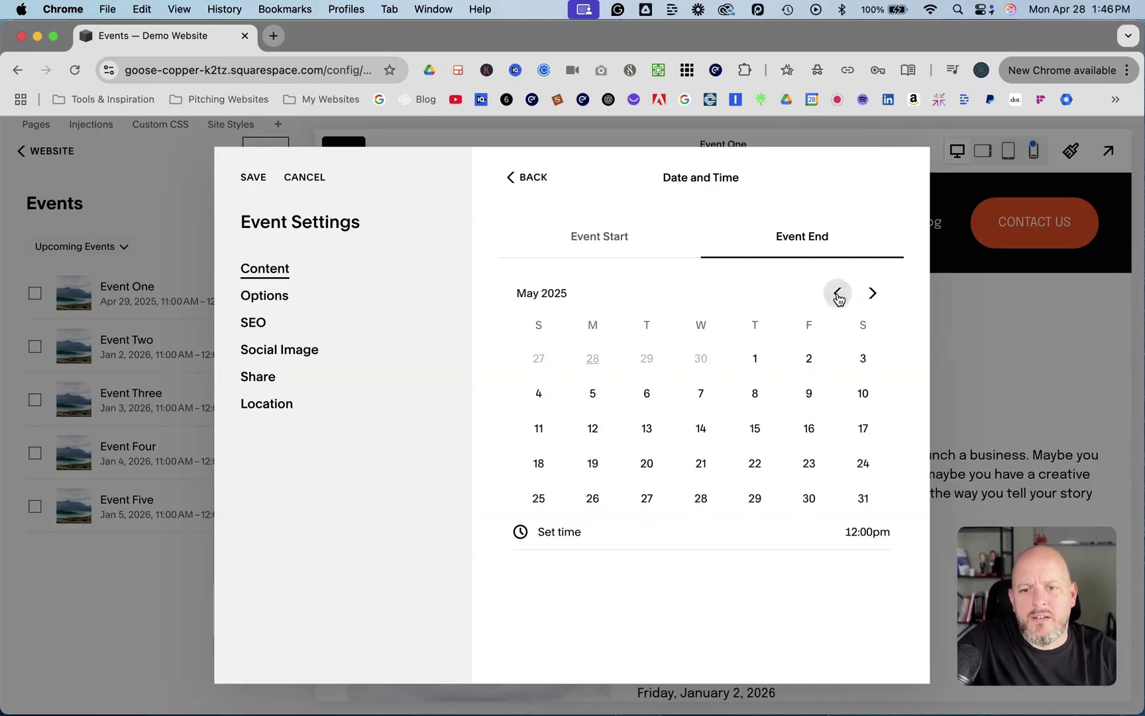
pyautogui.click(838, 293)
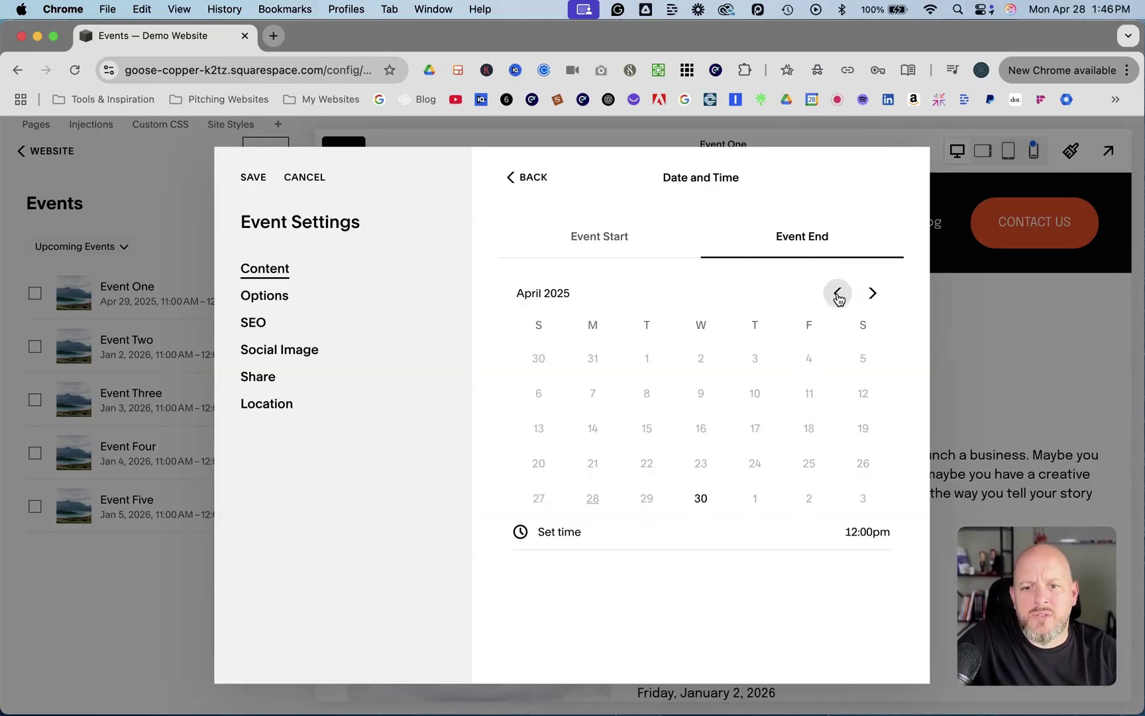
pyautogui.click(701, 500)
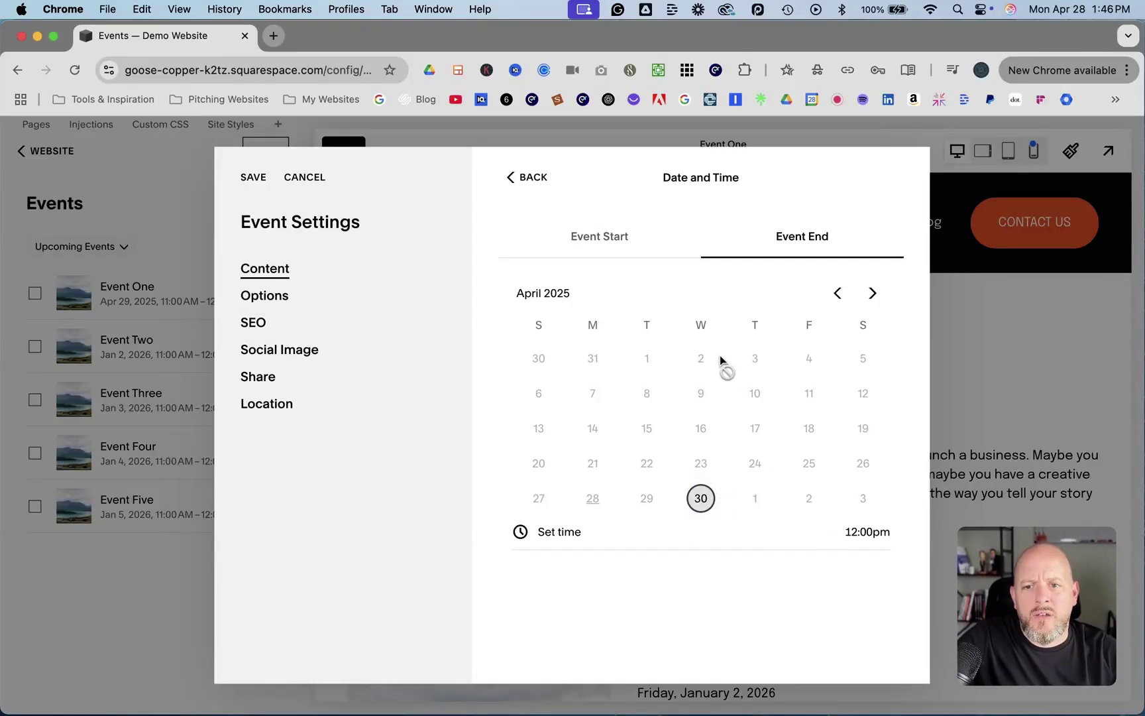
pyautogui.click(252, 178)
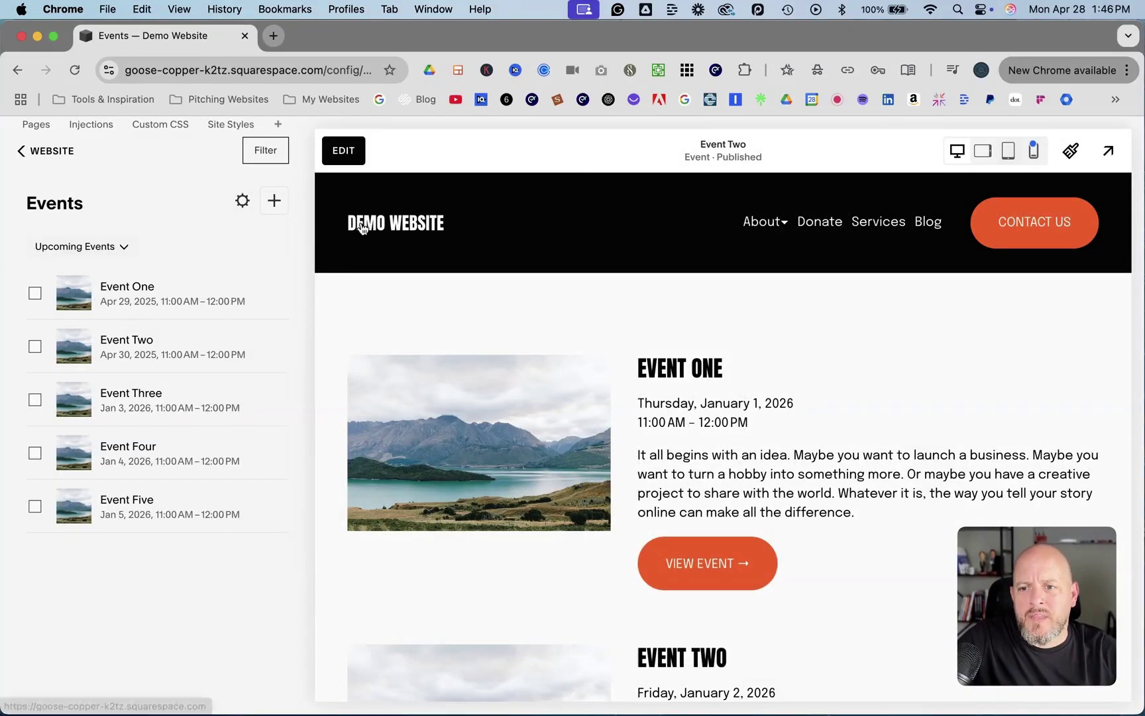
pyautogui.click(418, 232)
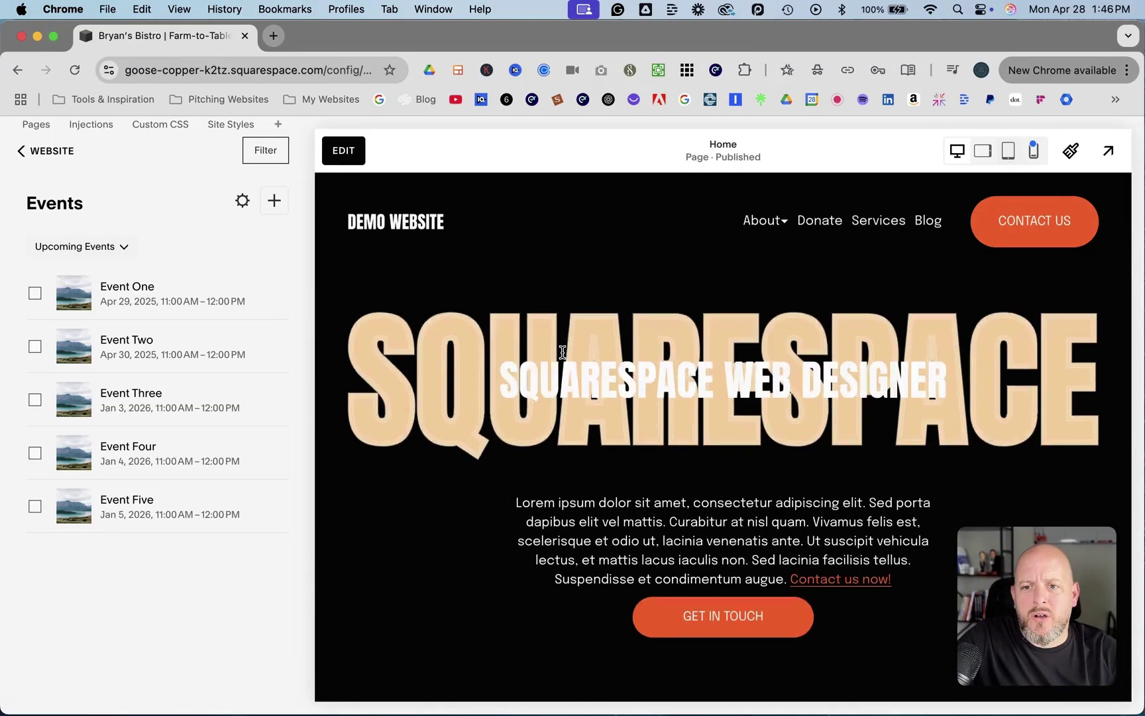
# Step: Switch the homepage calendar block's source page from Blog to Events
pyautogui.scroll(-10, 562, 352)
pyautogui.scroll(-10, 561, 352)
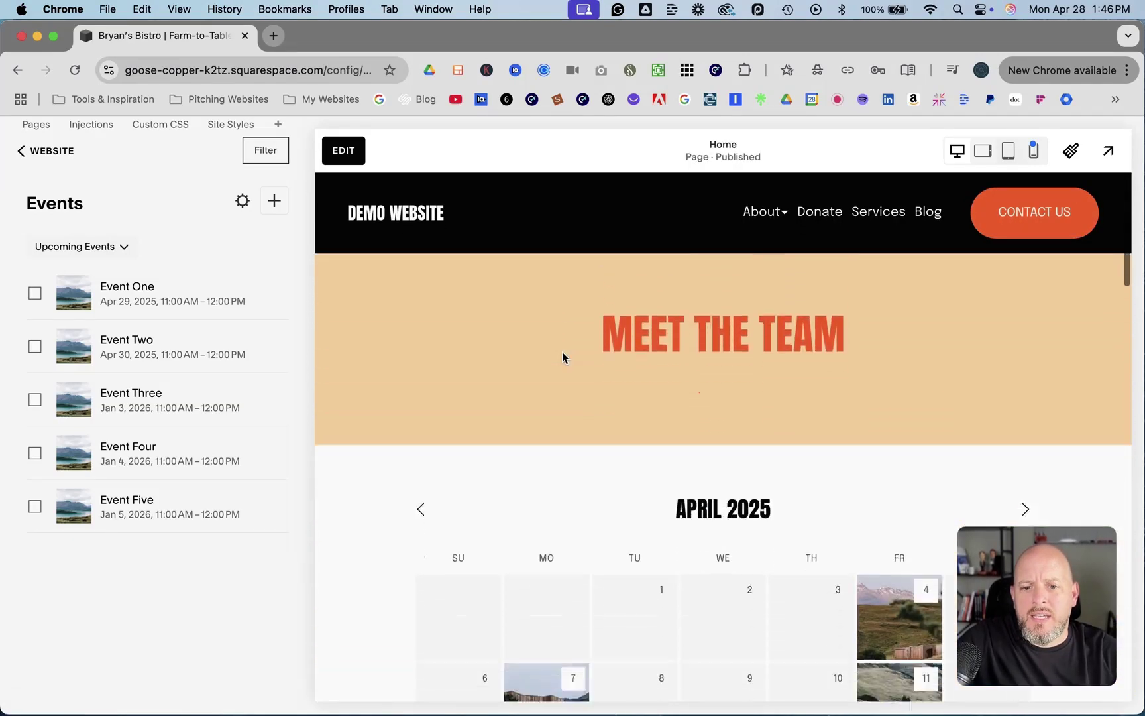
pyautogui.click(355, 152)
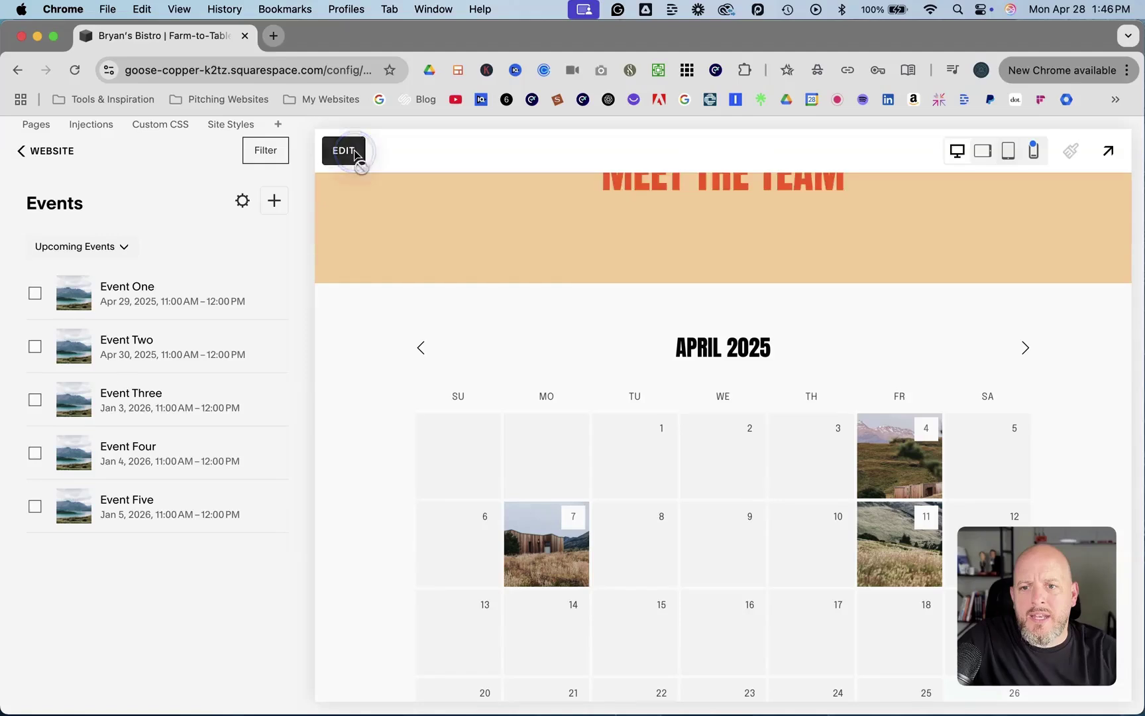
pyautogui.scroll(-7, 415, 323)
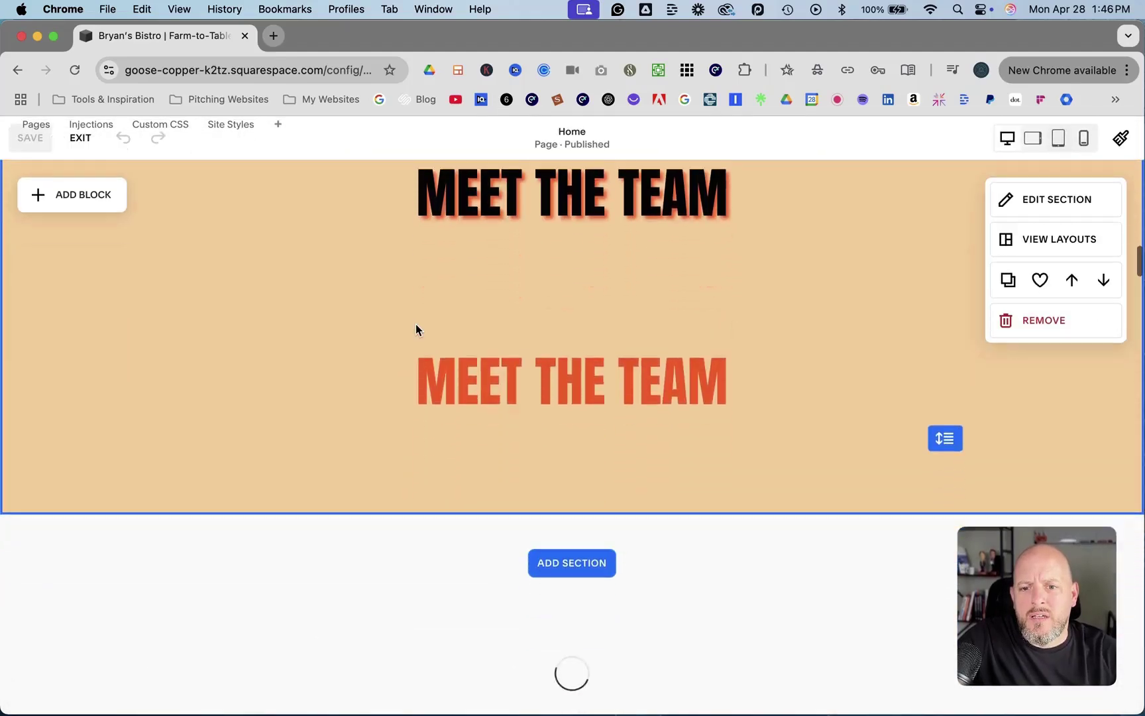
pyautogui.click(231, 278)
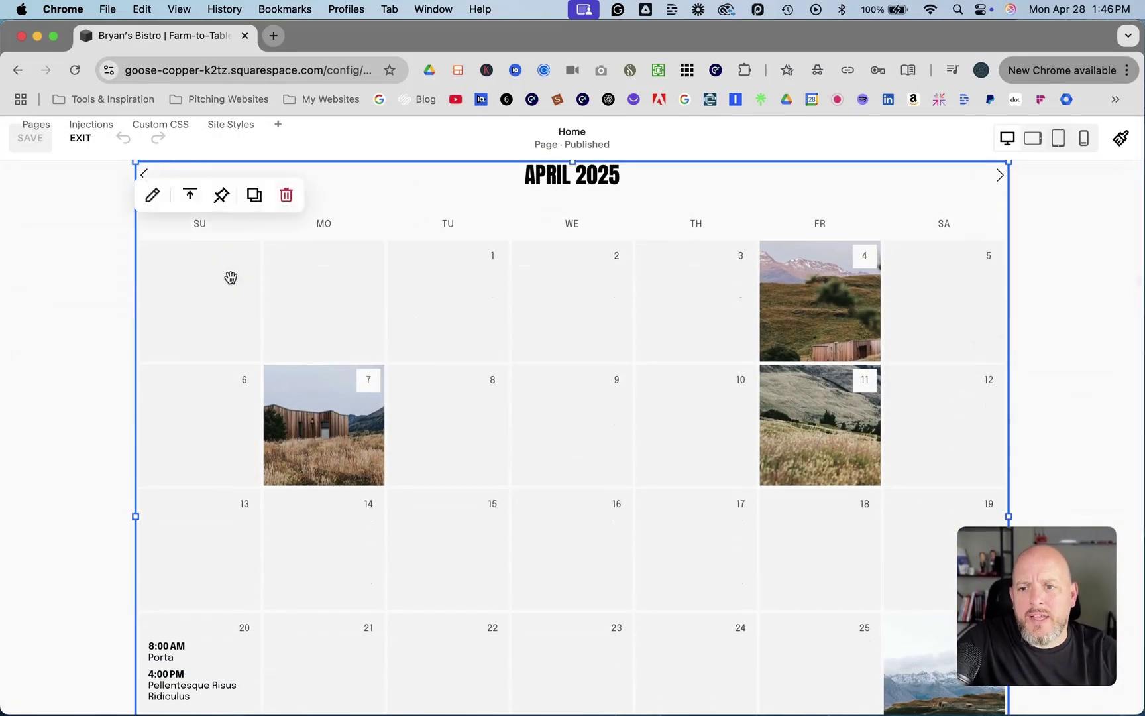
pyautogui.click(153, 194)
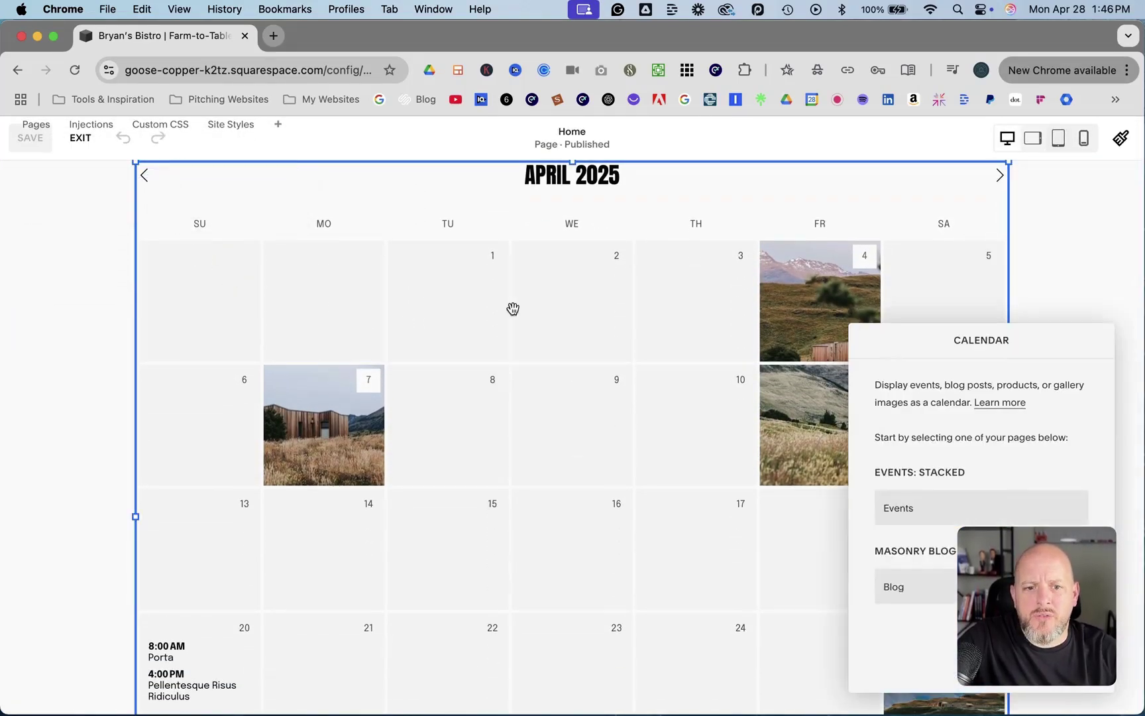
pyautogui.moveTo(1002, 344); pyautogui.dragTo(621, 283)
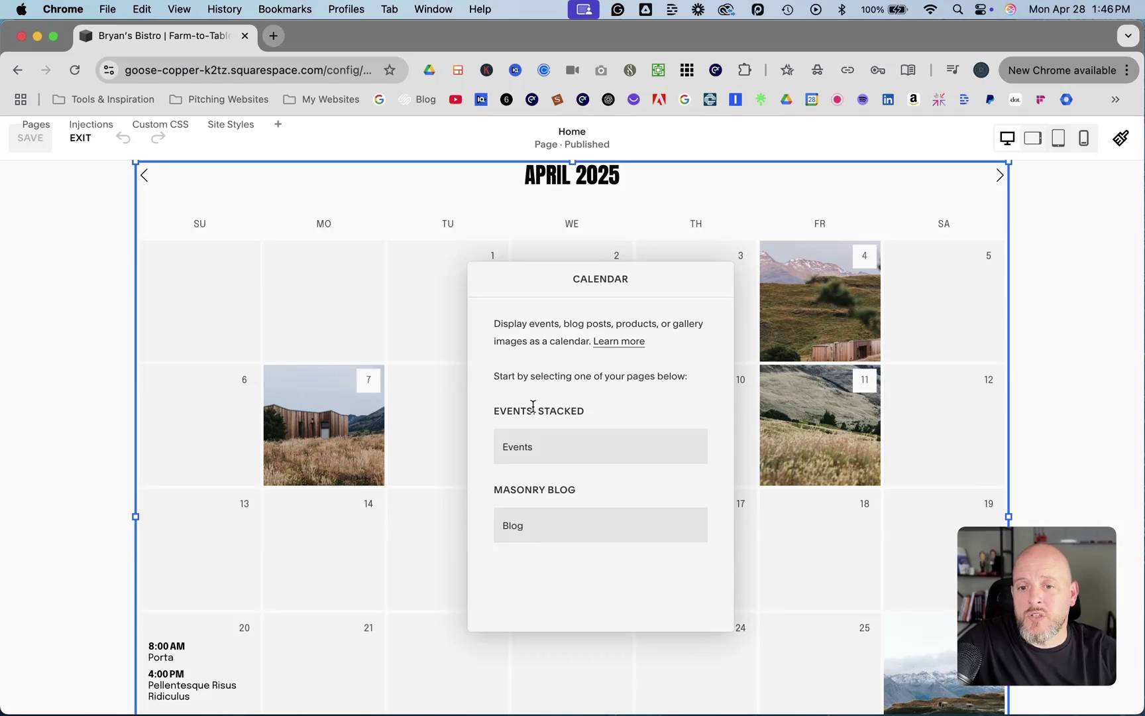
pyautogui.click(548, 451)
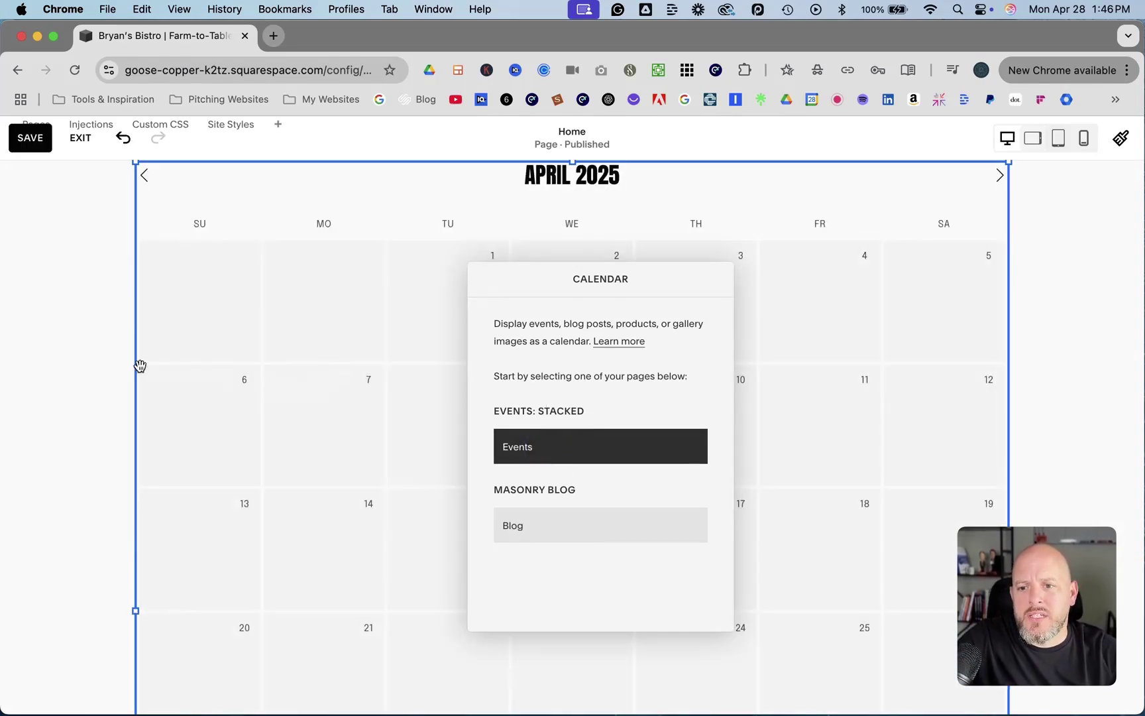
pyautogui.click(102, 366)
# Step: Save the homepage changes and exit page editing
pyautogui.scroll(-1, 104, 365)
pyautogui.scroll(-3, 242, 366)
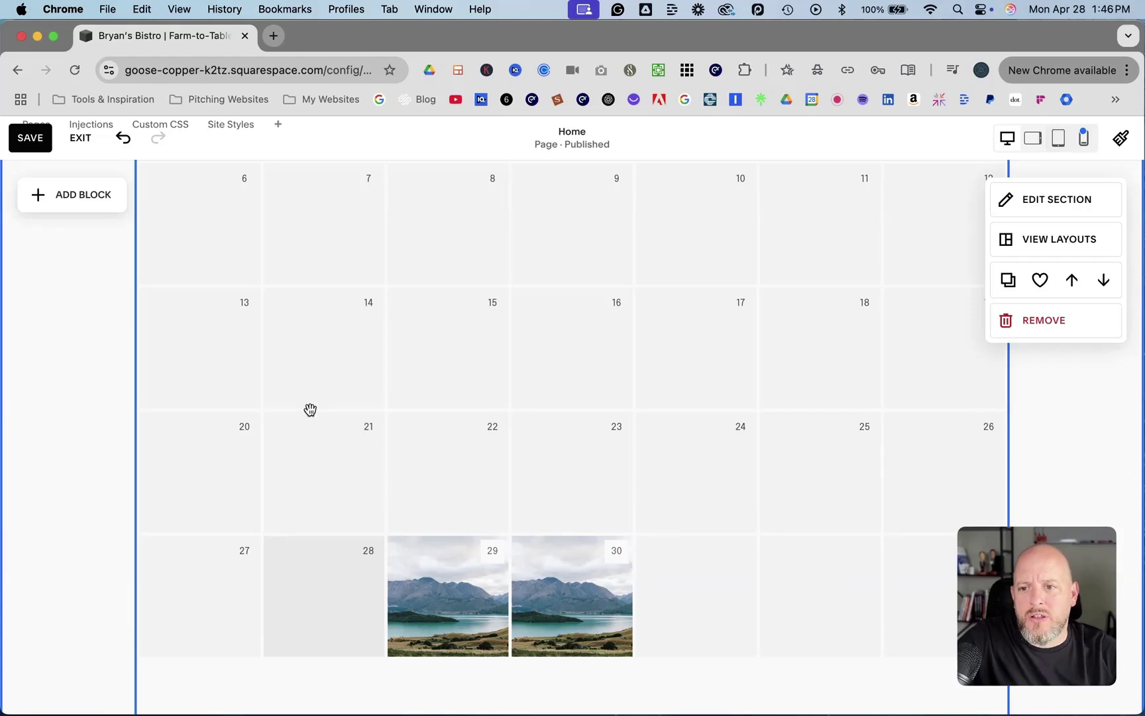
pyautogui.click(37, 143)
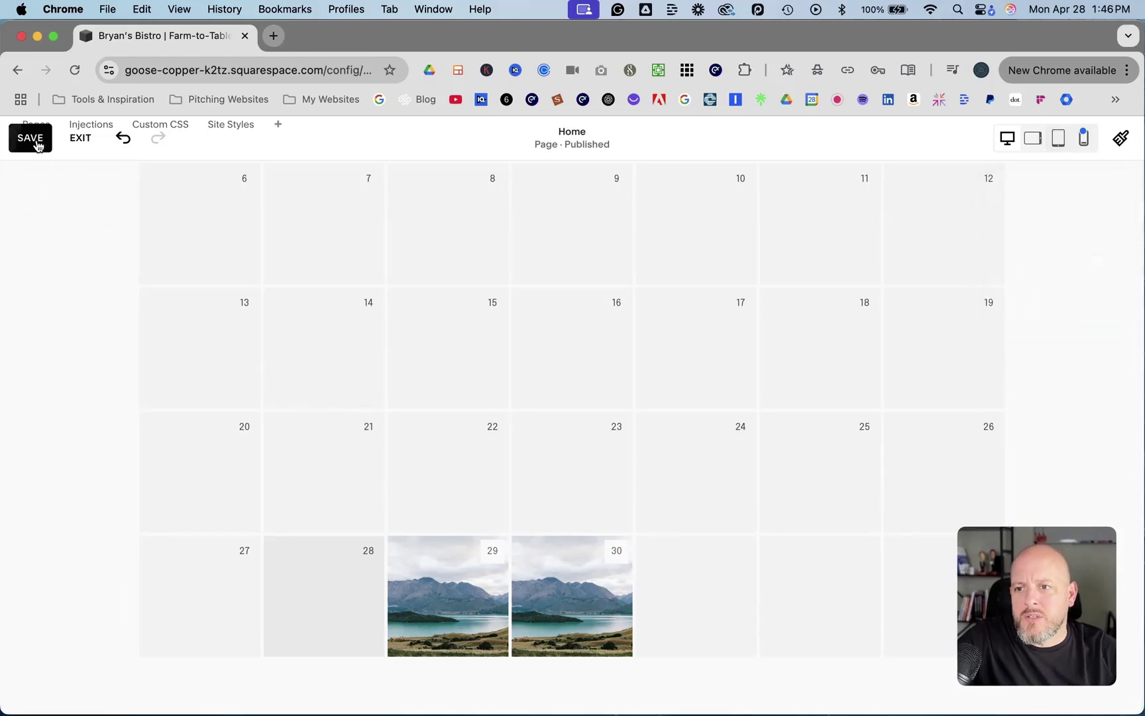
pyautogui.click(92, 147)
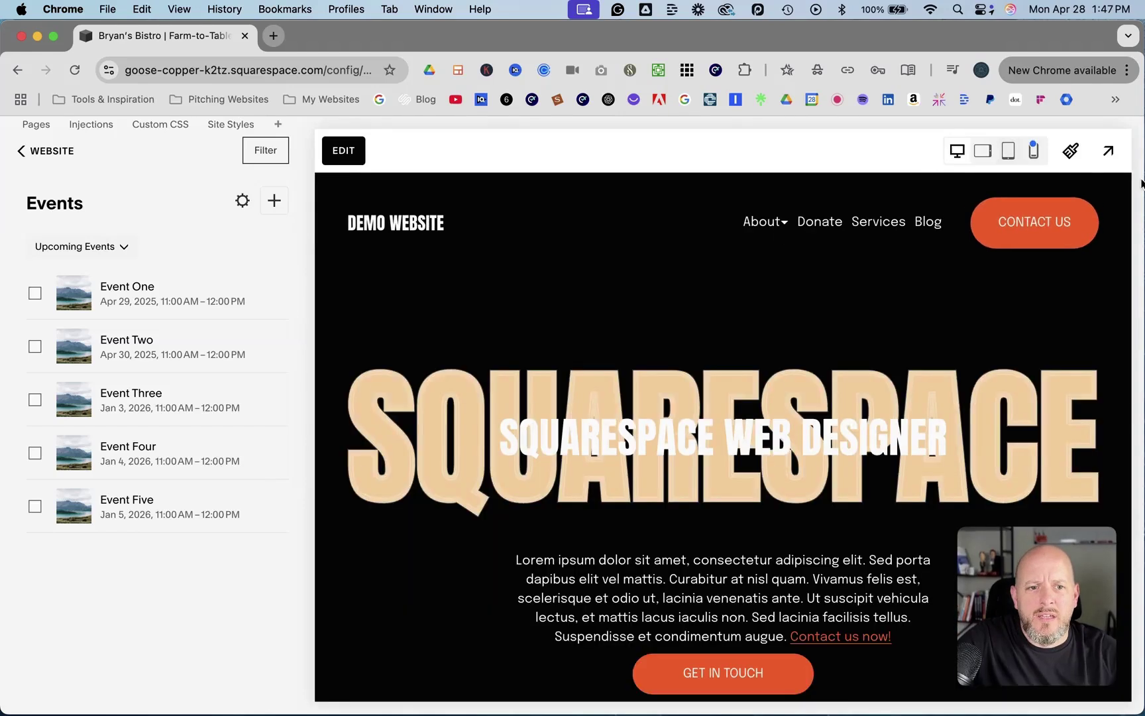
pyautogui.click(1107, 150)
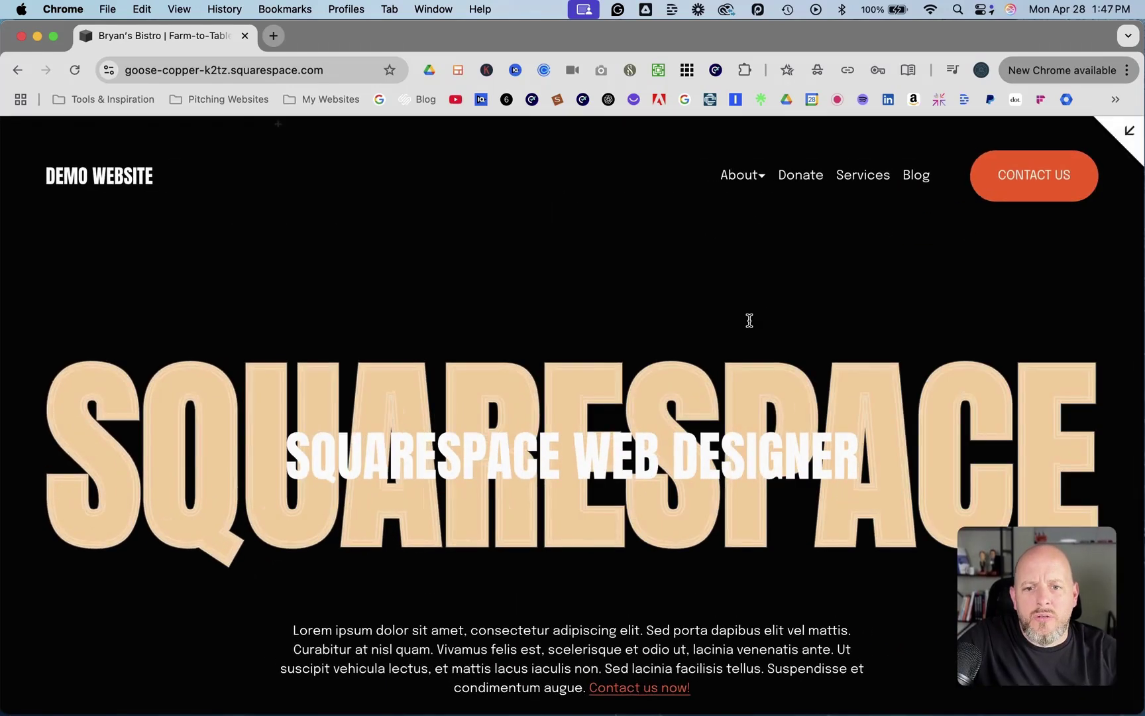
pyautogui.scroll(-15, 749, 321)
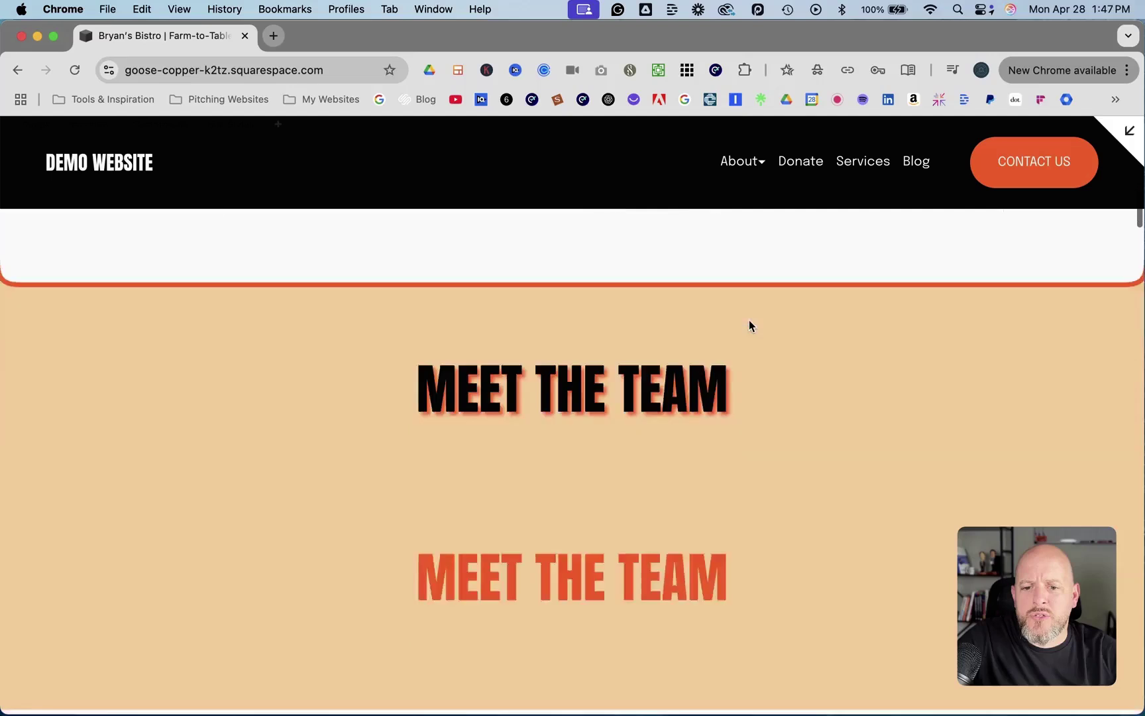
pyautogui.scroll(-10, 750, 321)
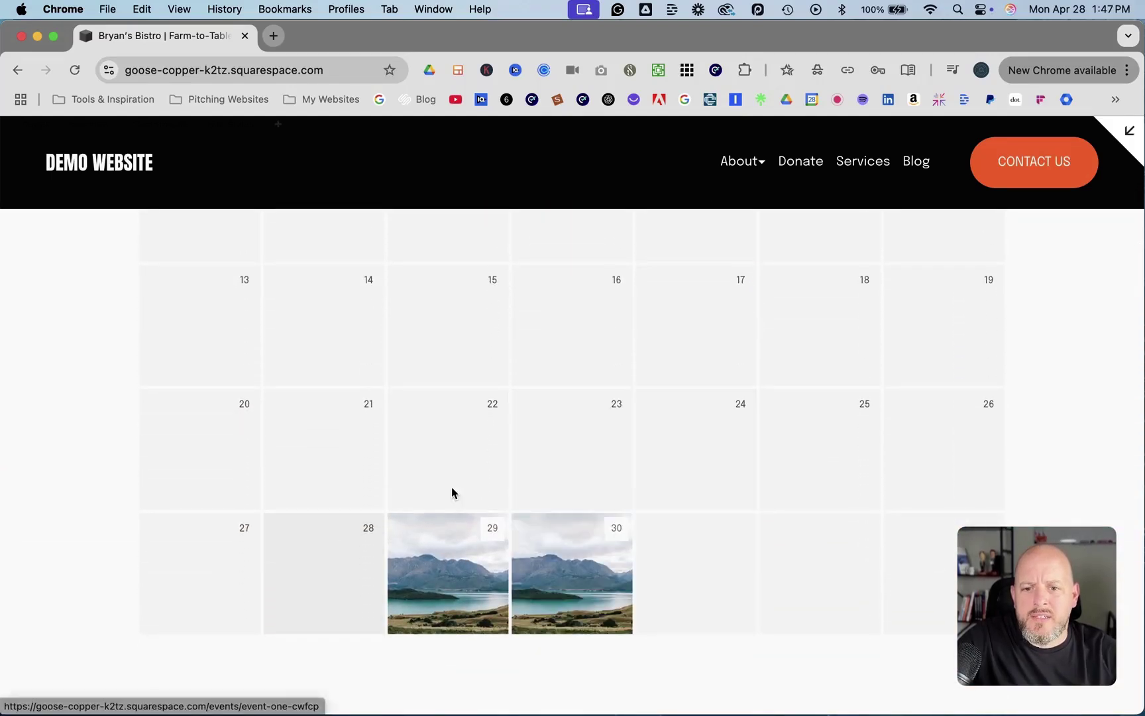
pyautogui.moveTo(444, 579)
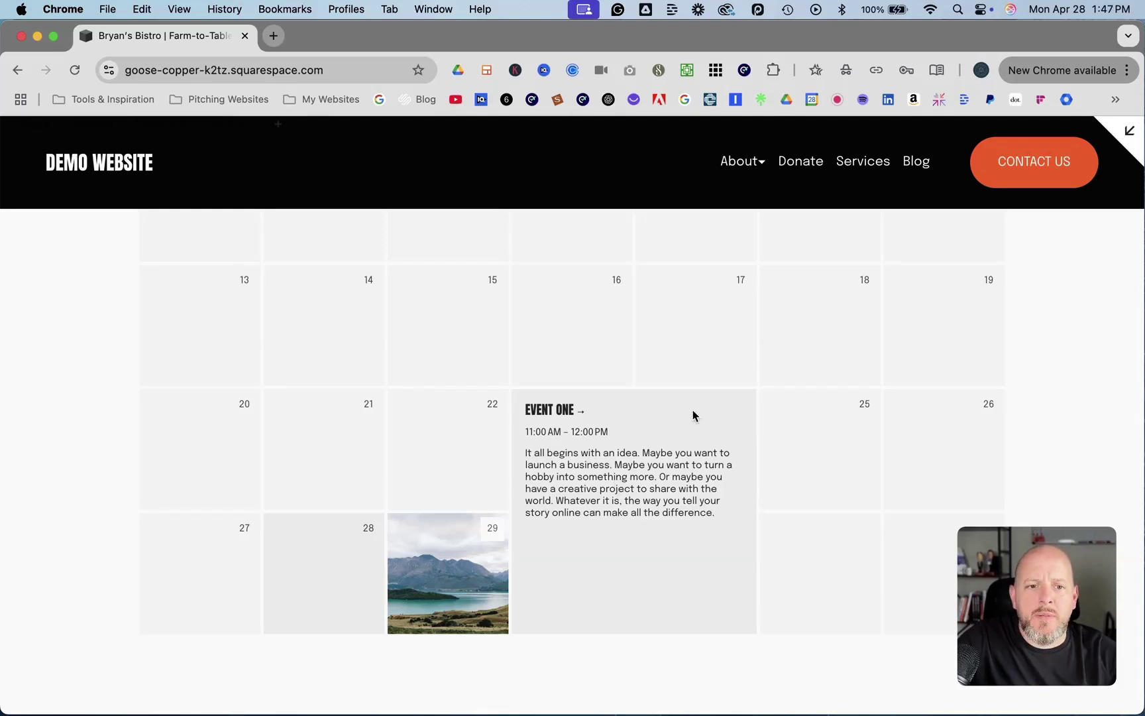
pyautogui.scroll(6, 838, 342)
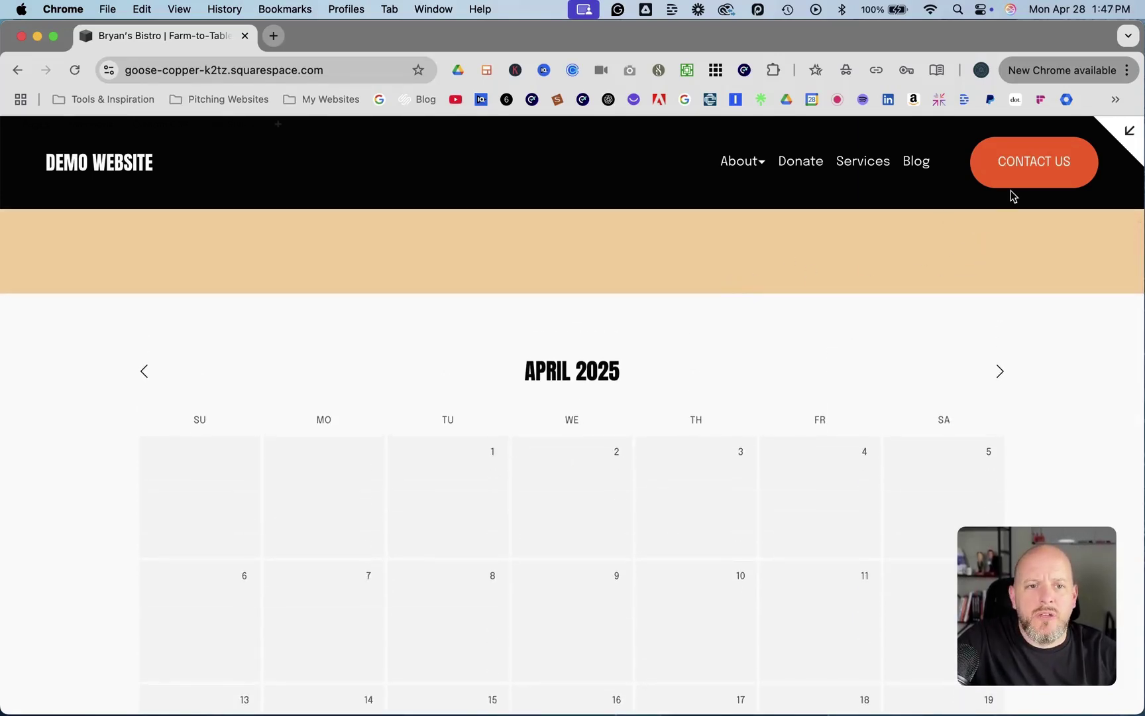
pyautogui.click(1130, 131)
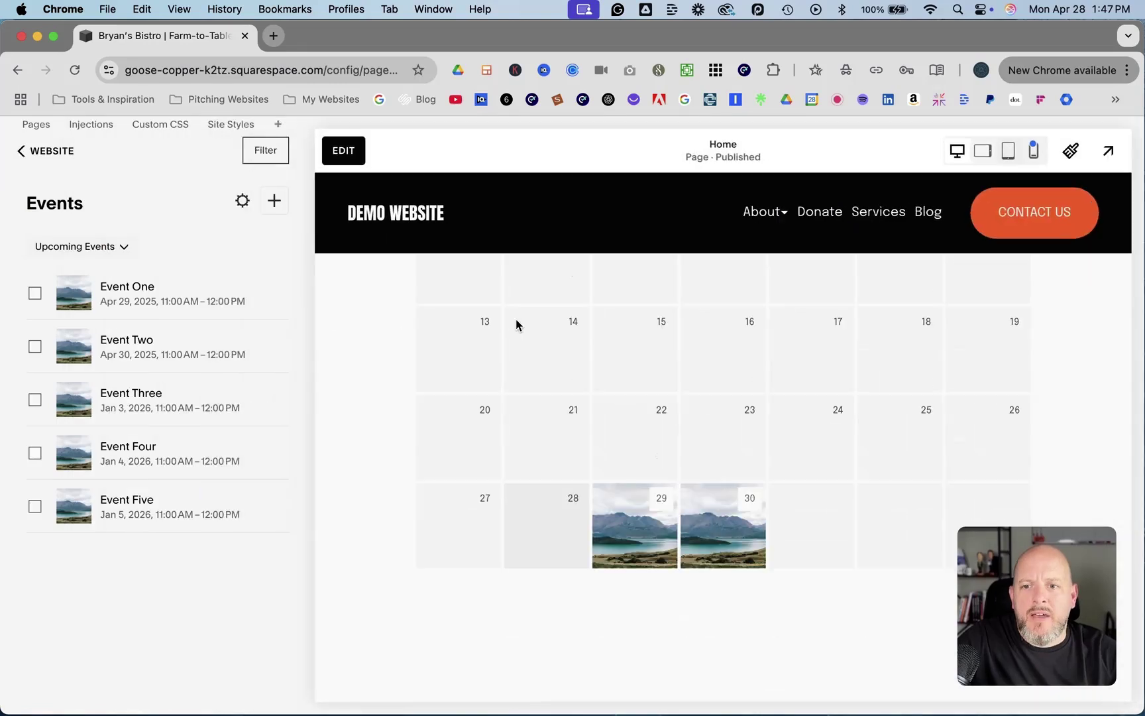
# Step: Replace Event One's excerpt with "This is a description of Event One." and save
pyautogui.click(277, 294)
pyautogui.click(275, 327)
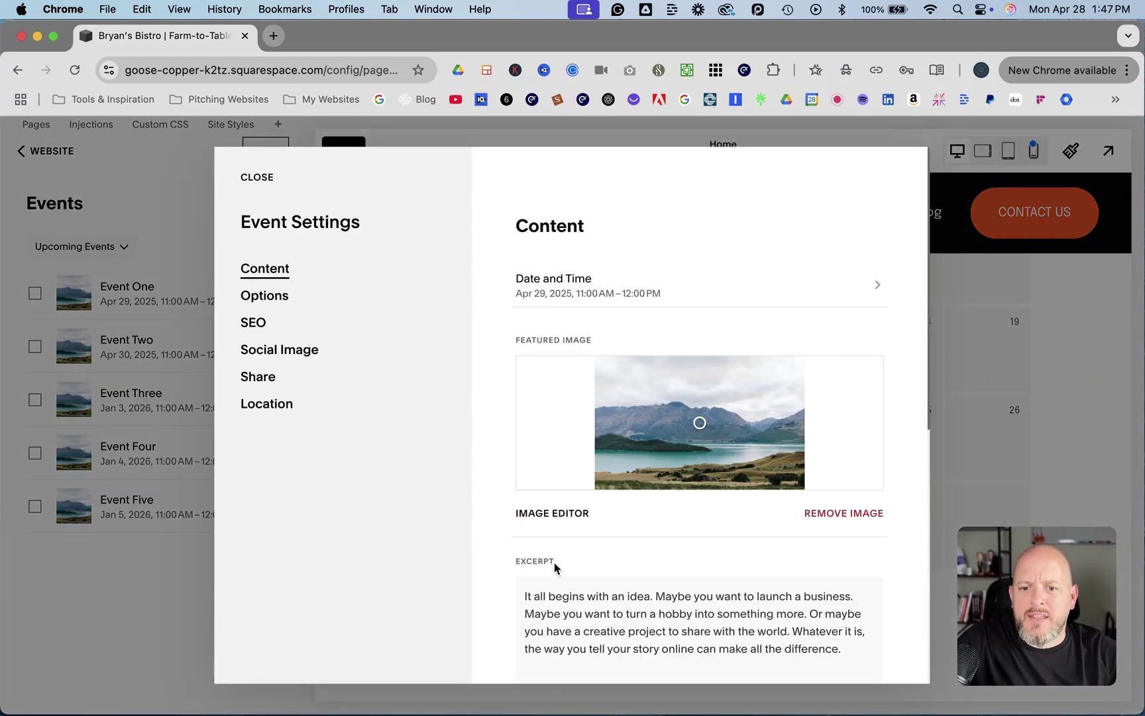
pyautogui.scroll(-5, 554, 562)
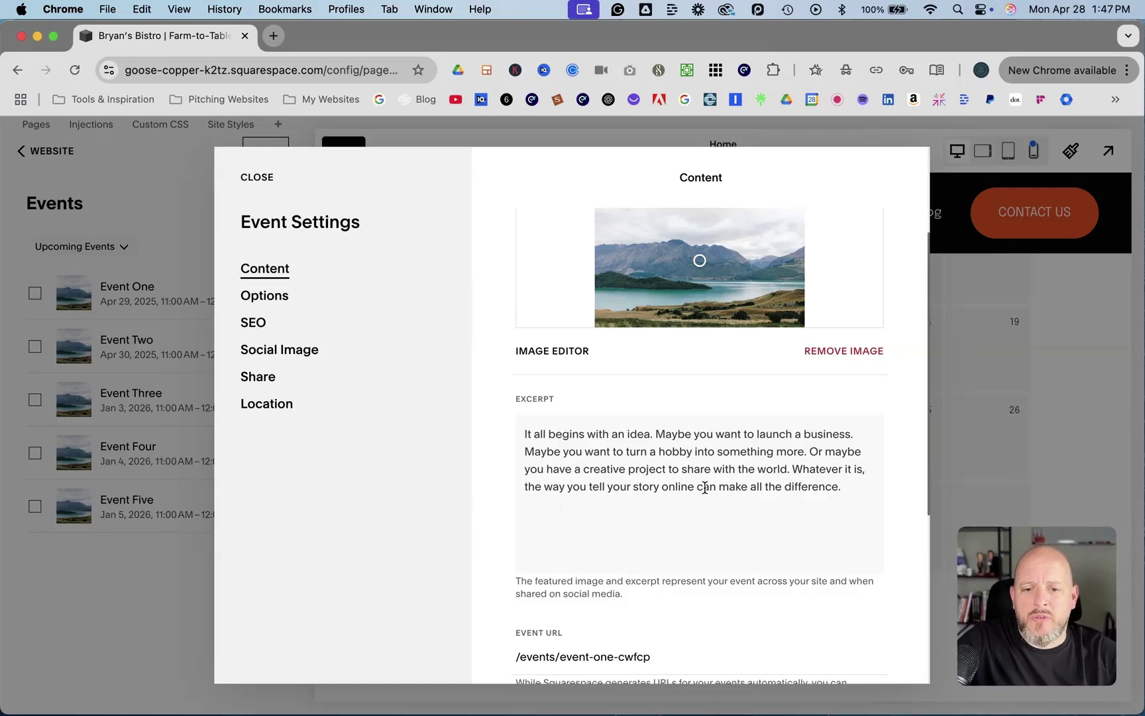
pyautogui.moveTo(845, 485); pyautogui.dragTo(523, 443)
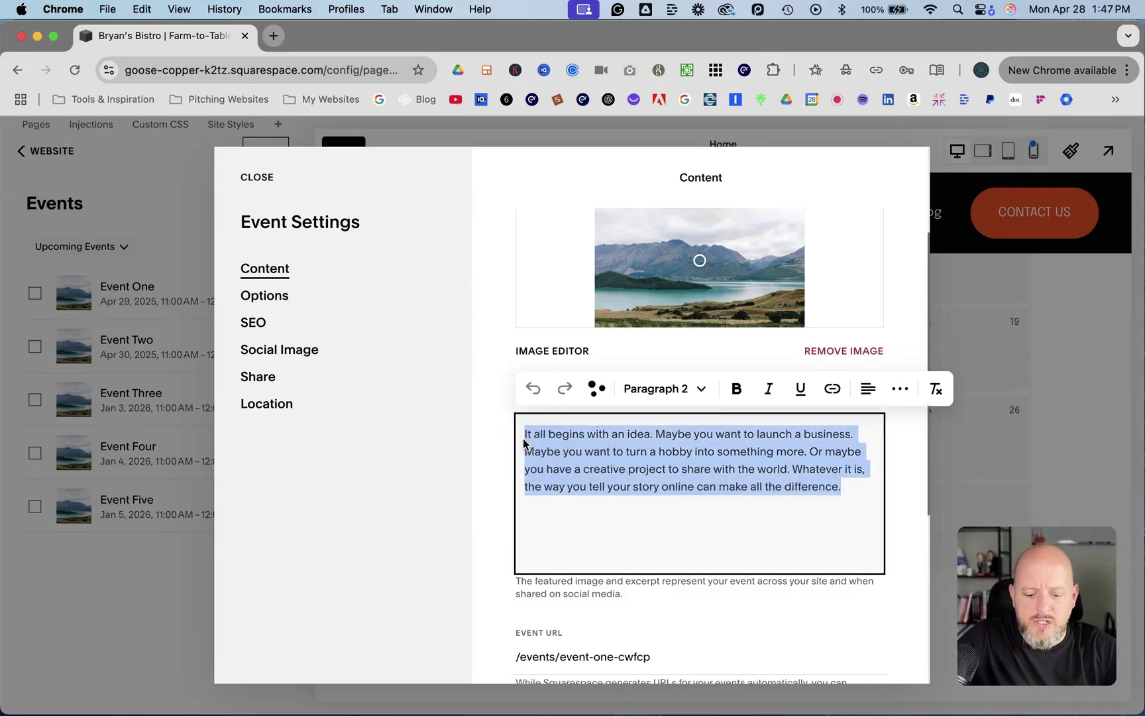
pyautogui.write('This is a ')
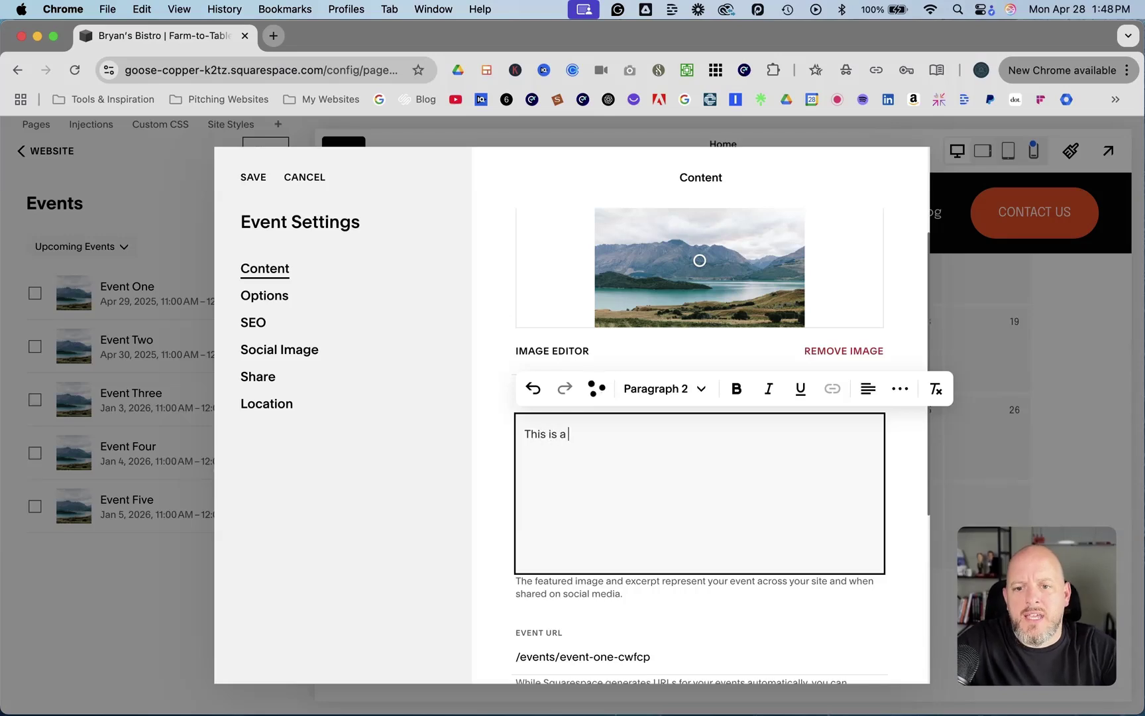
pyautogui.write('descripti')
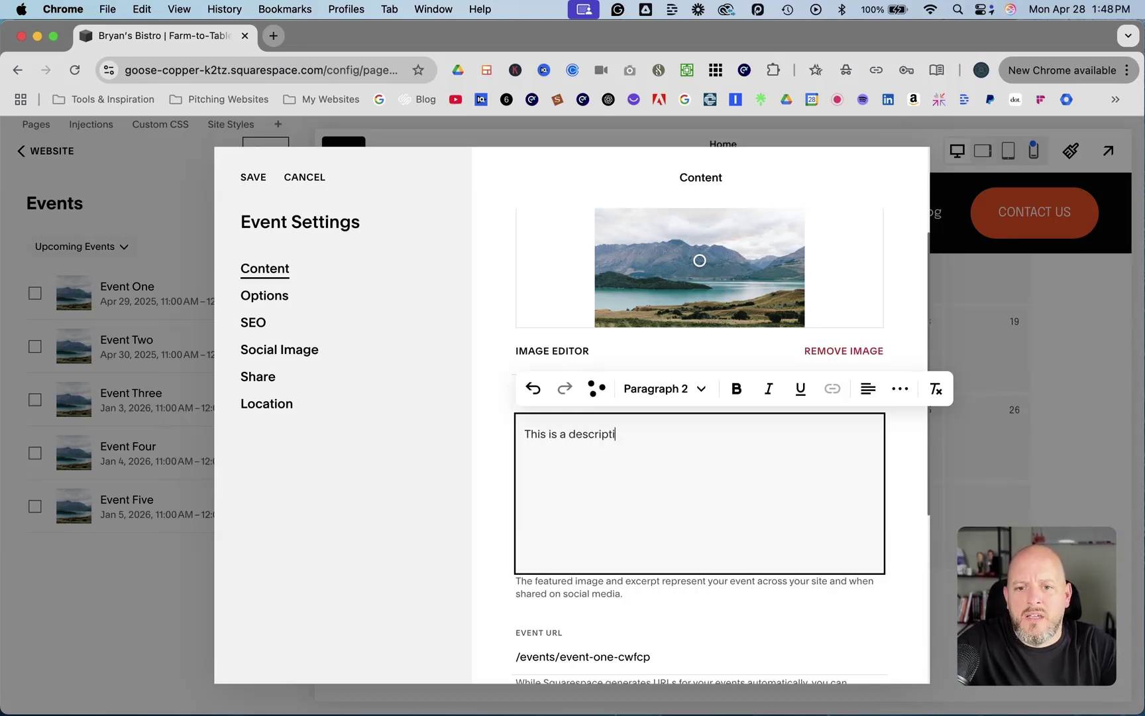
pyautogui.write('on on')
pyautogui.press('BackSpace')
pyautogui.write('f ')
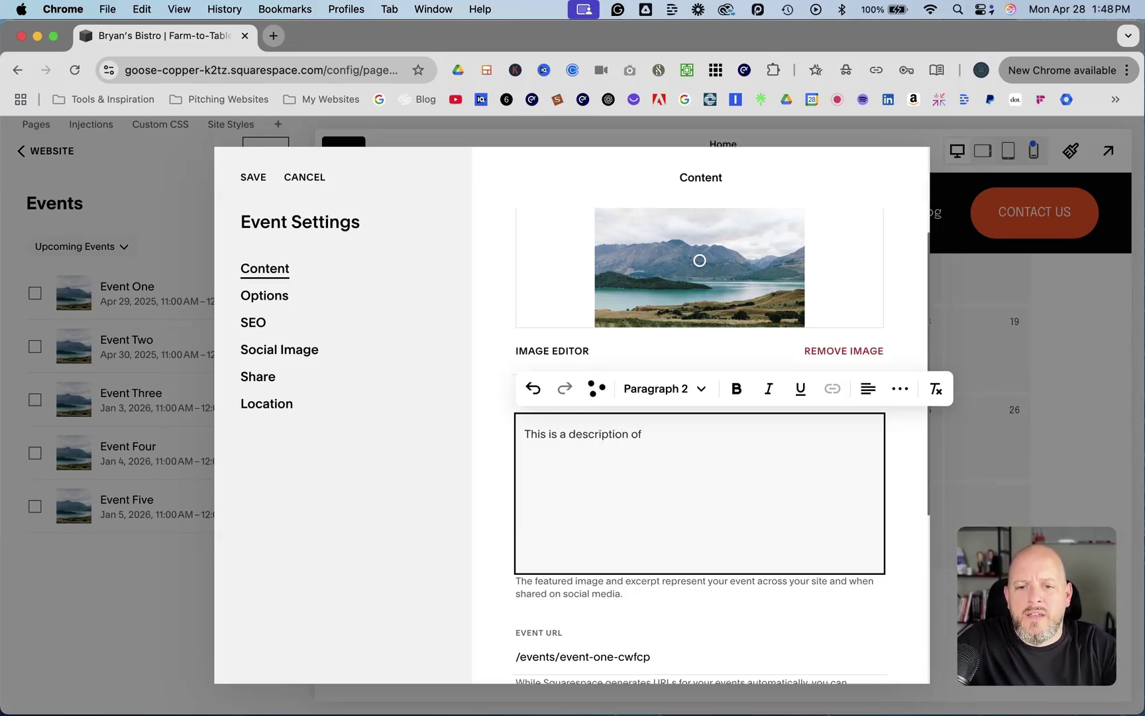
pyautogui.write('Event')
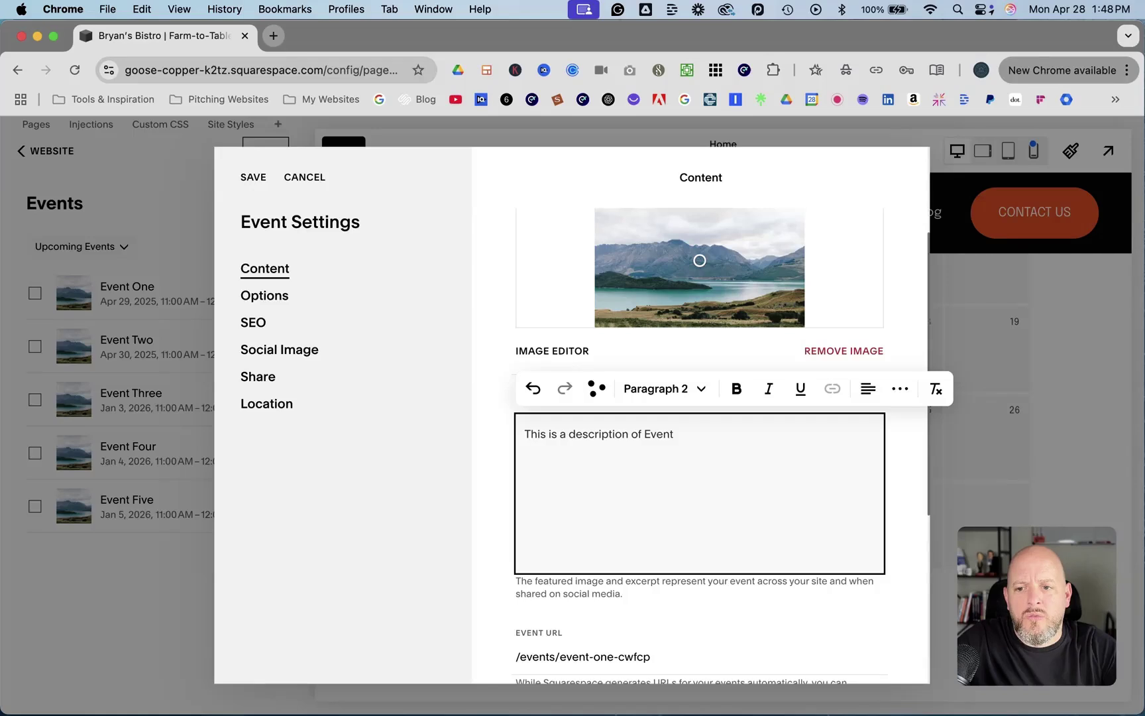
pyautogui.write(' One')
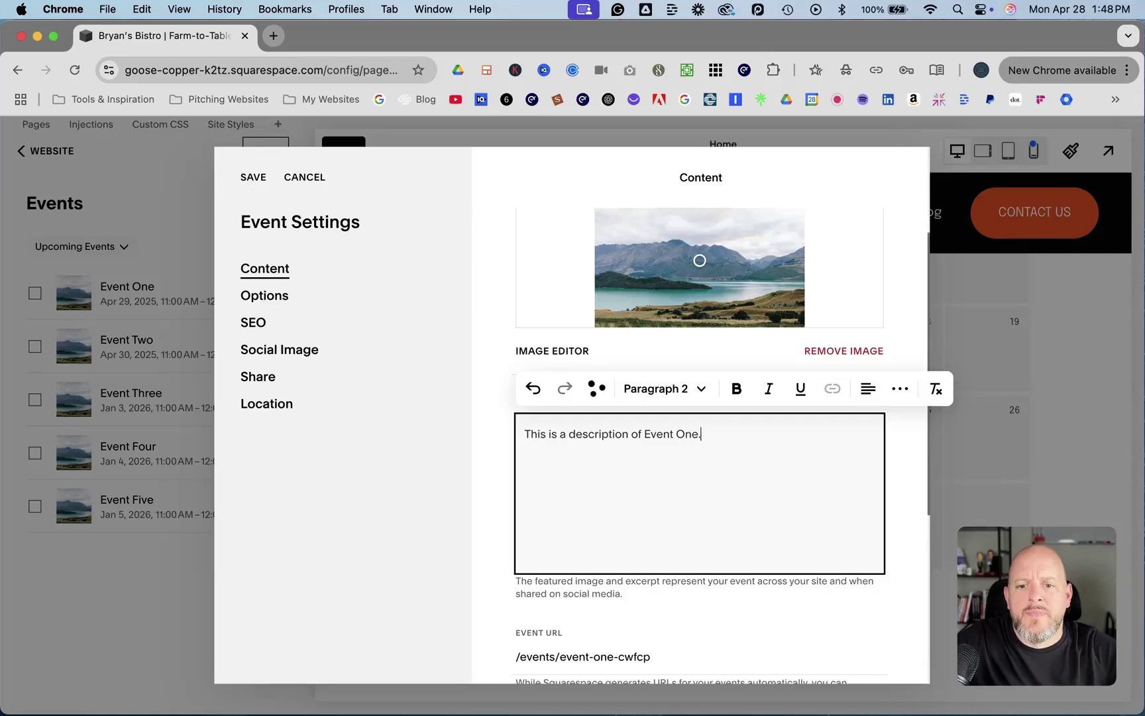
pyautogui.write('.')
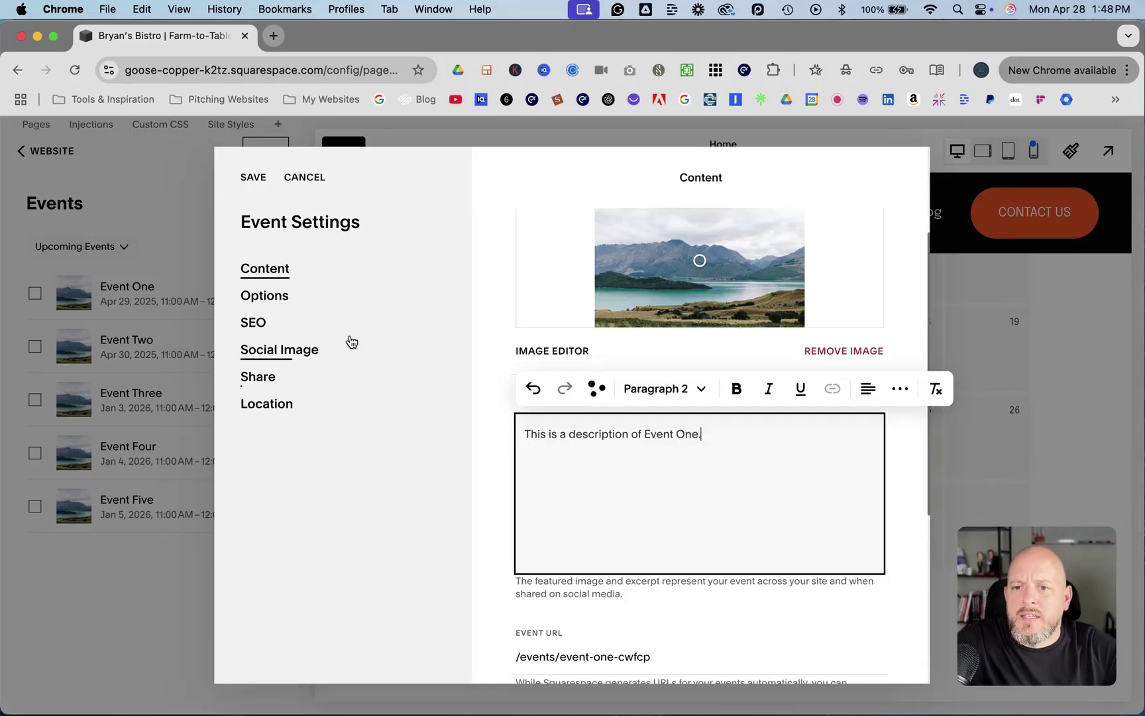
pyautogui.click(254, 177)
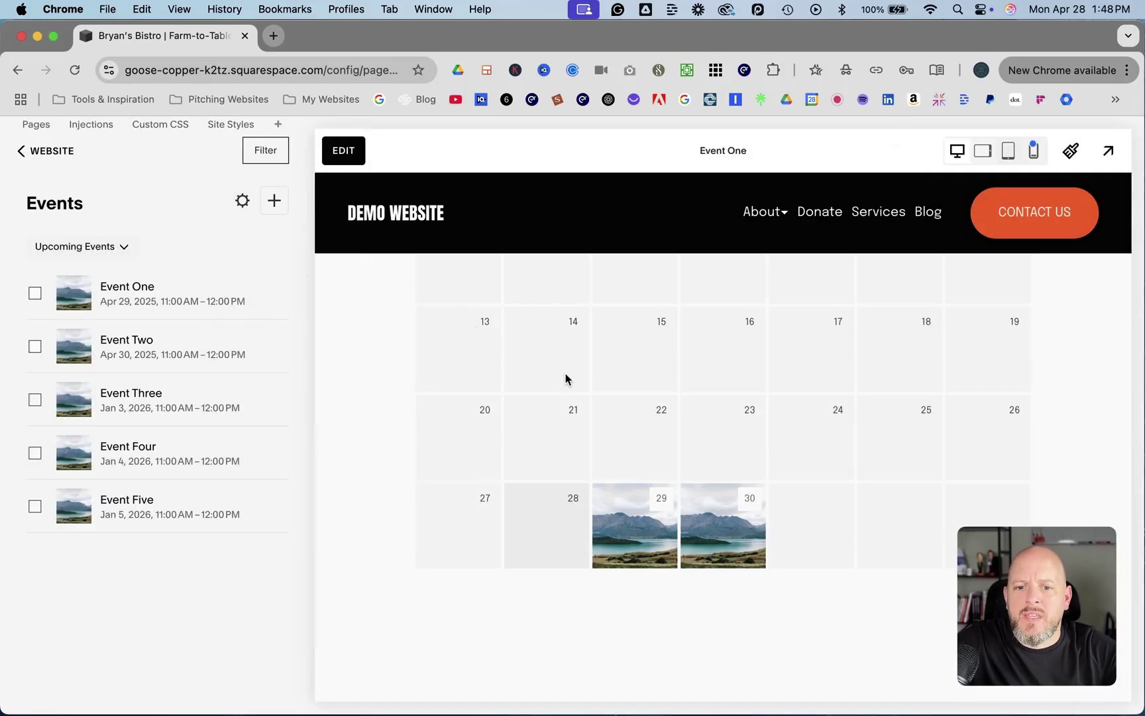
# Step: Return to the Pages list, reload the browser, and open the Not Linked Events page
pyautogui.moveTo(640, 524)
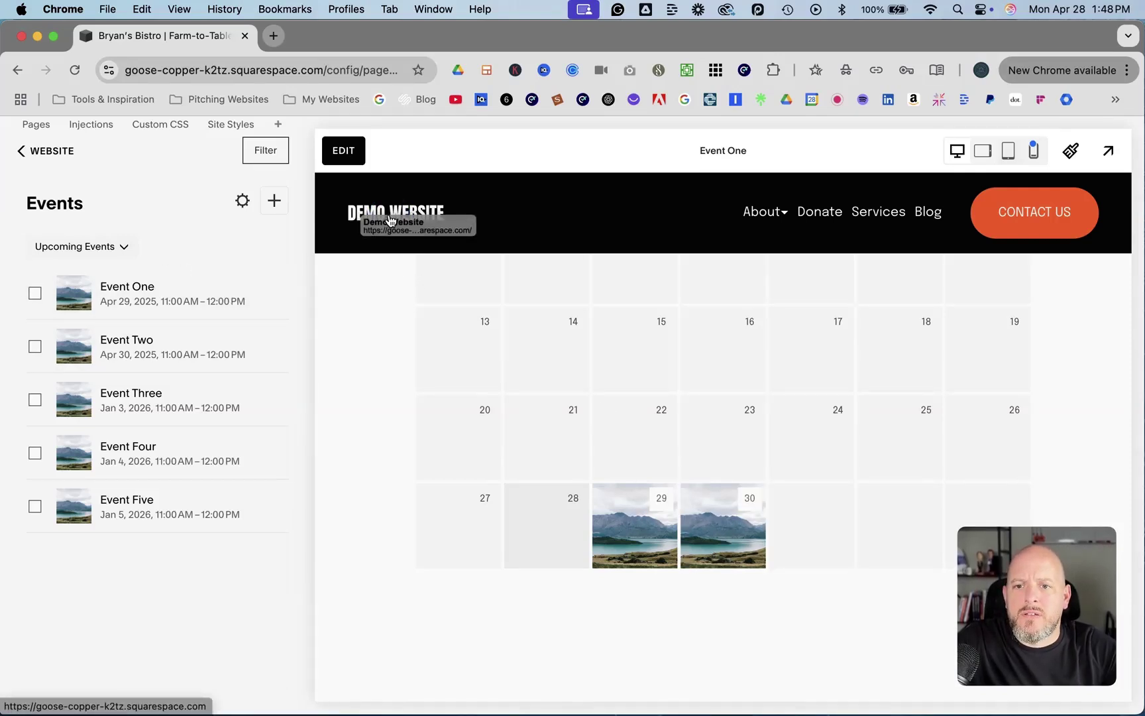
pyautogui.press('Escape')
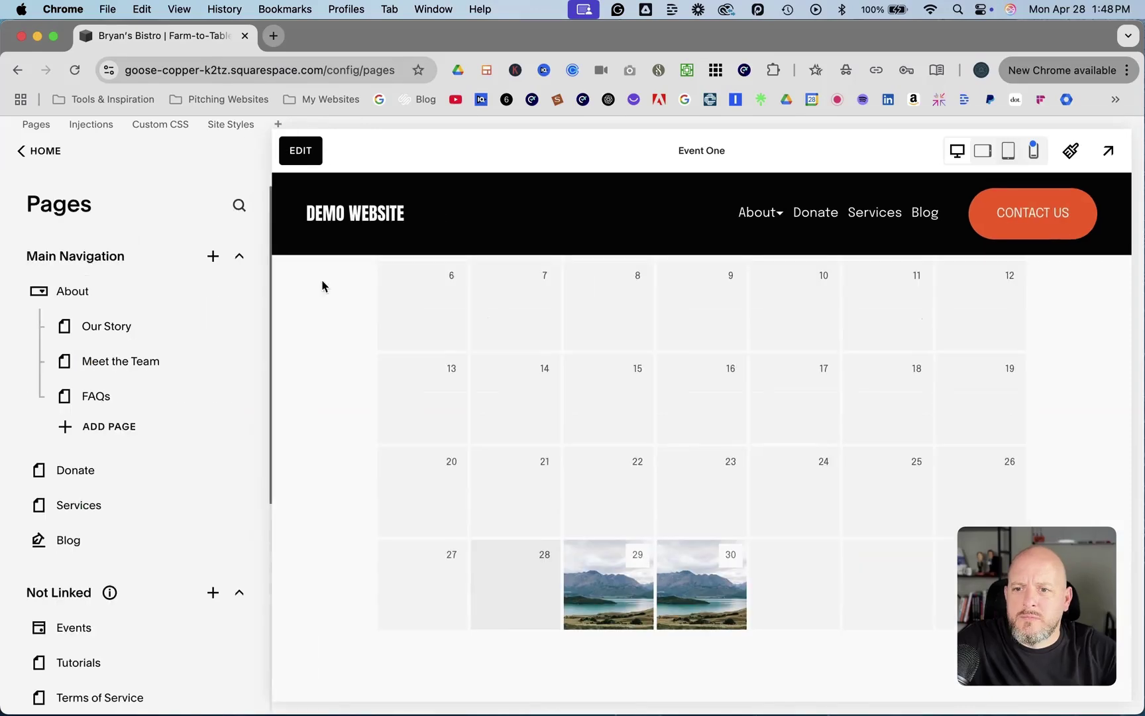
pyautogui.click(75, 69)
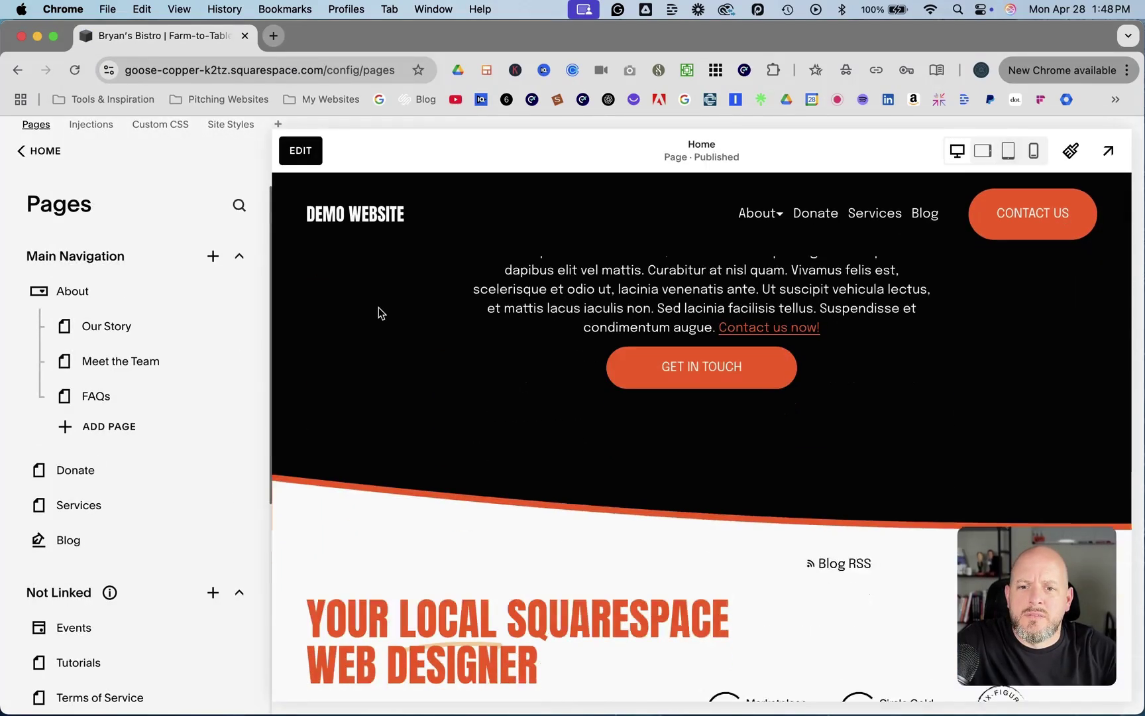
pyautogui.scroll(-15, 379, 308)
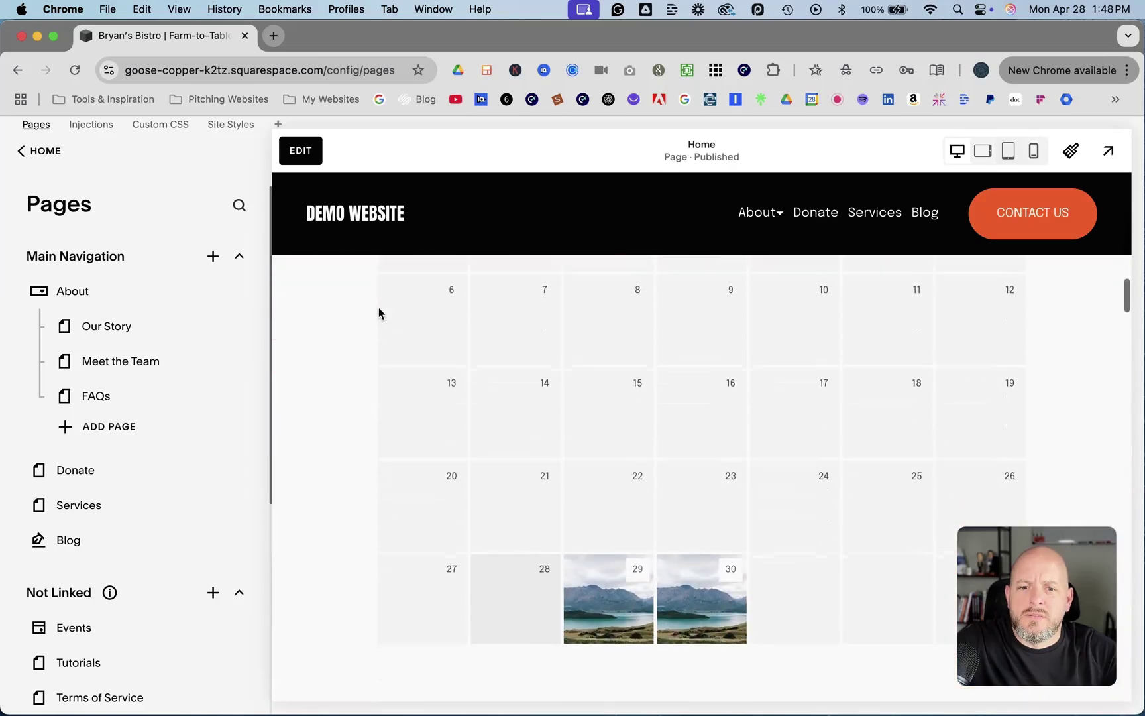
pyautogui.moveTo(702, 597)
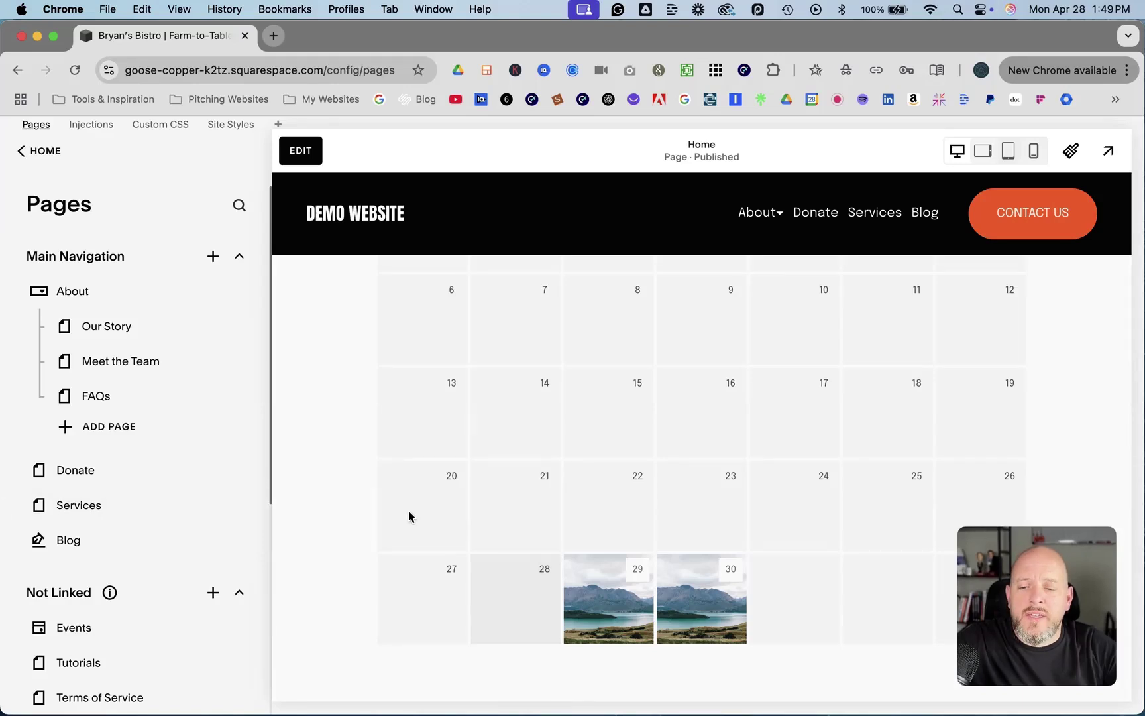
pyautogui.moveTo(600, 583)
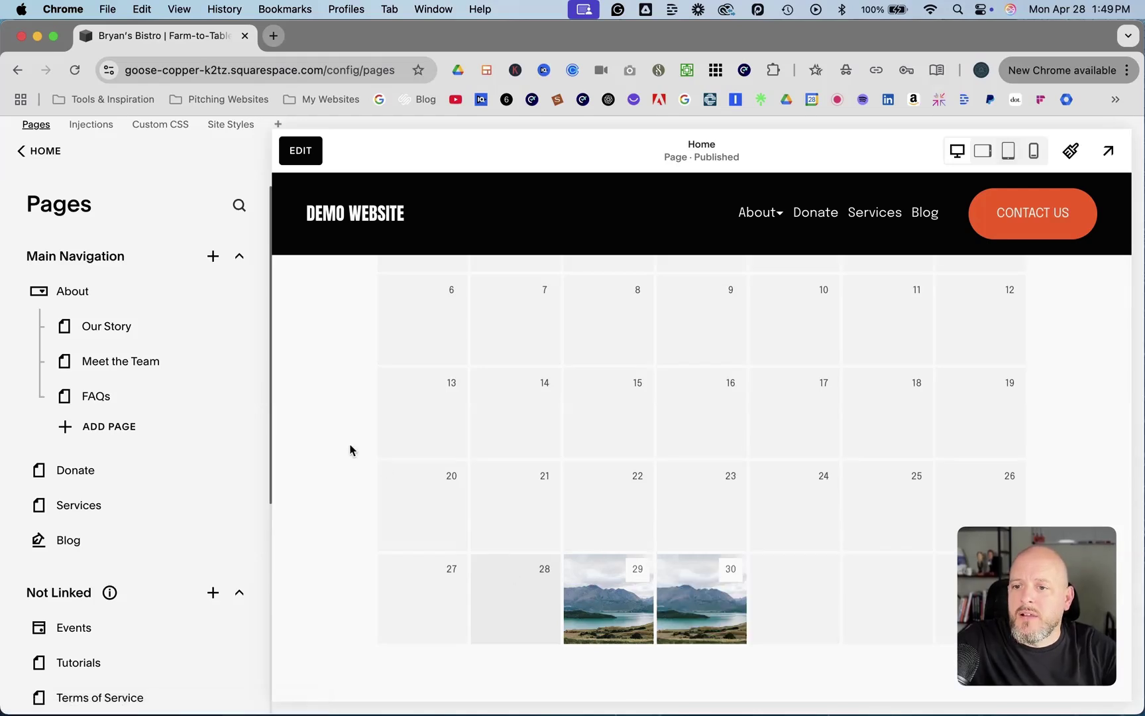
pyautogui.scroll(-3, 189, 461)
pyautogui.scroll(-4, 188, 460)
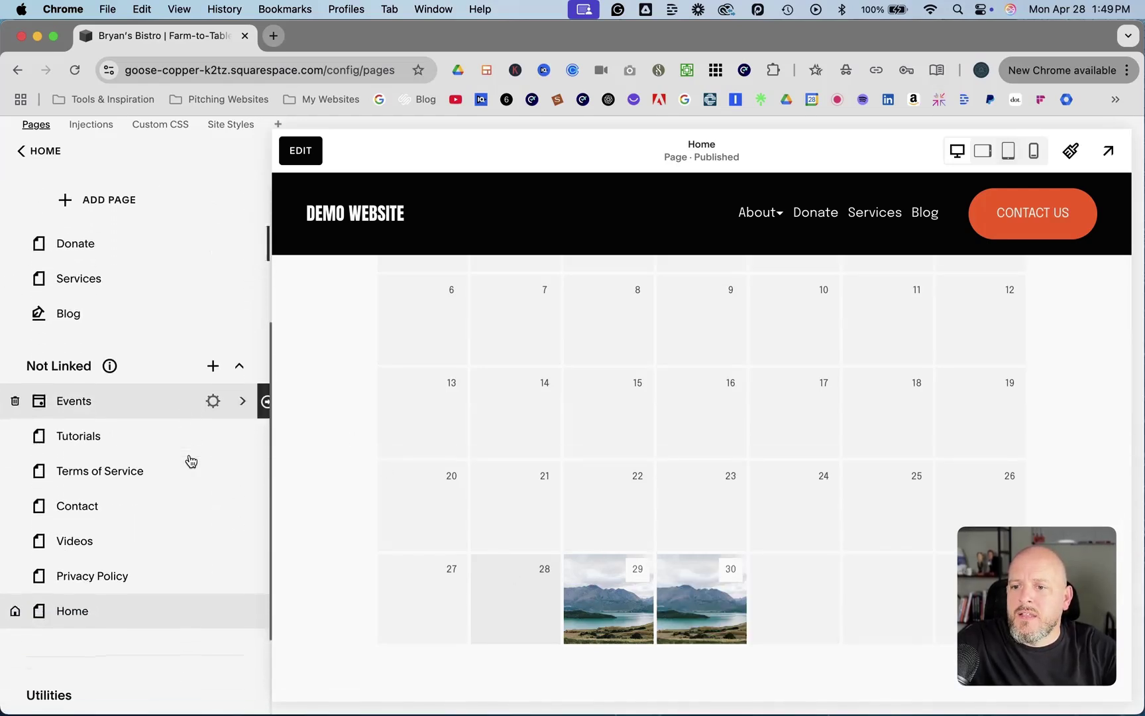
pyautogui.click(157, 407)
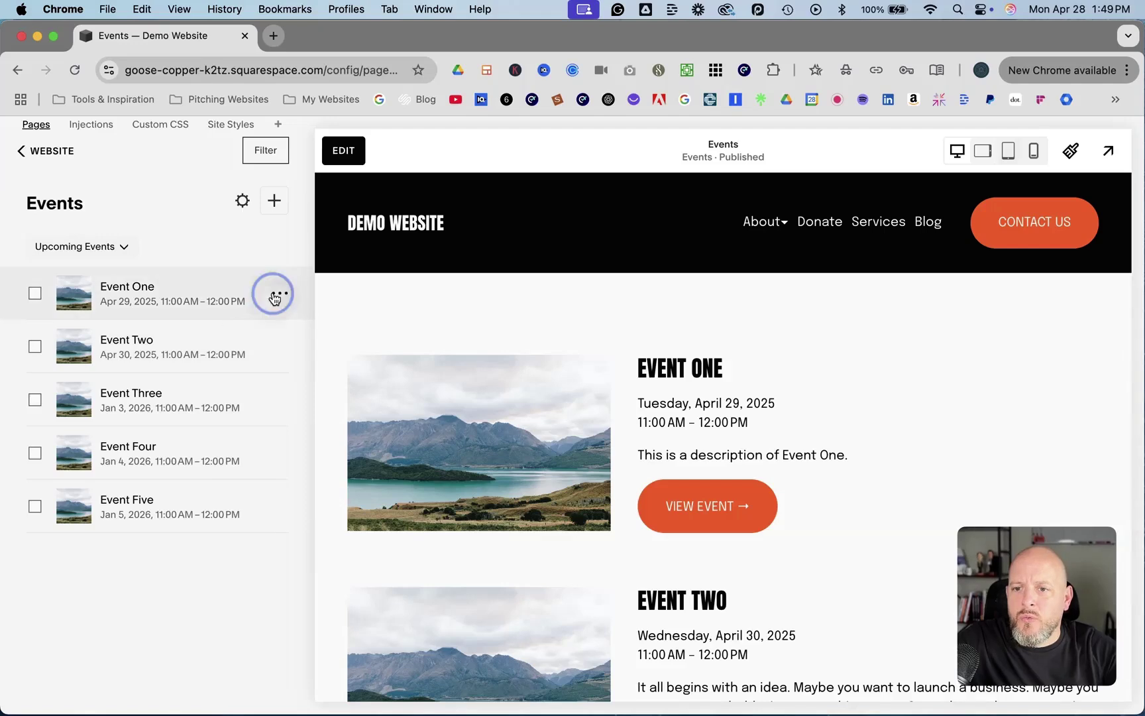
# Step: Remove Event One's mountain-lake image, add Tree-Reflection-1 from My Library, and save
pyautogui.click(278, 293)
pyautogui.click(274, 331)
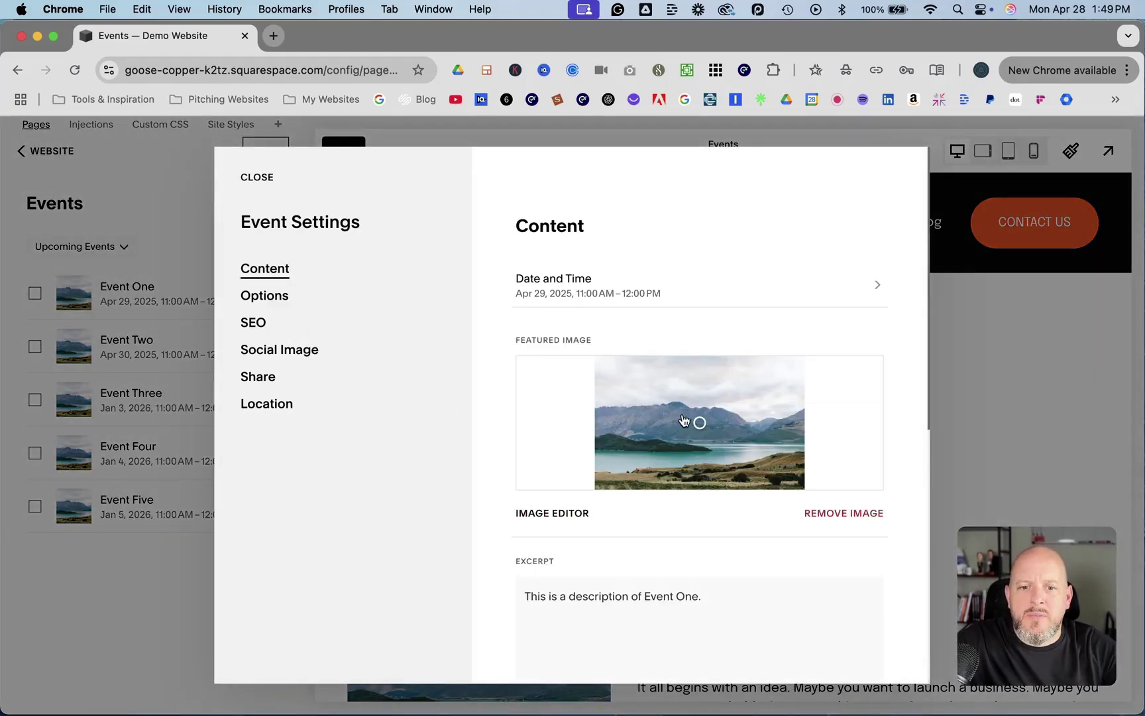
pyautogui.click(842, 514)
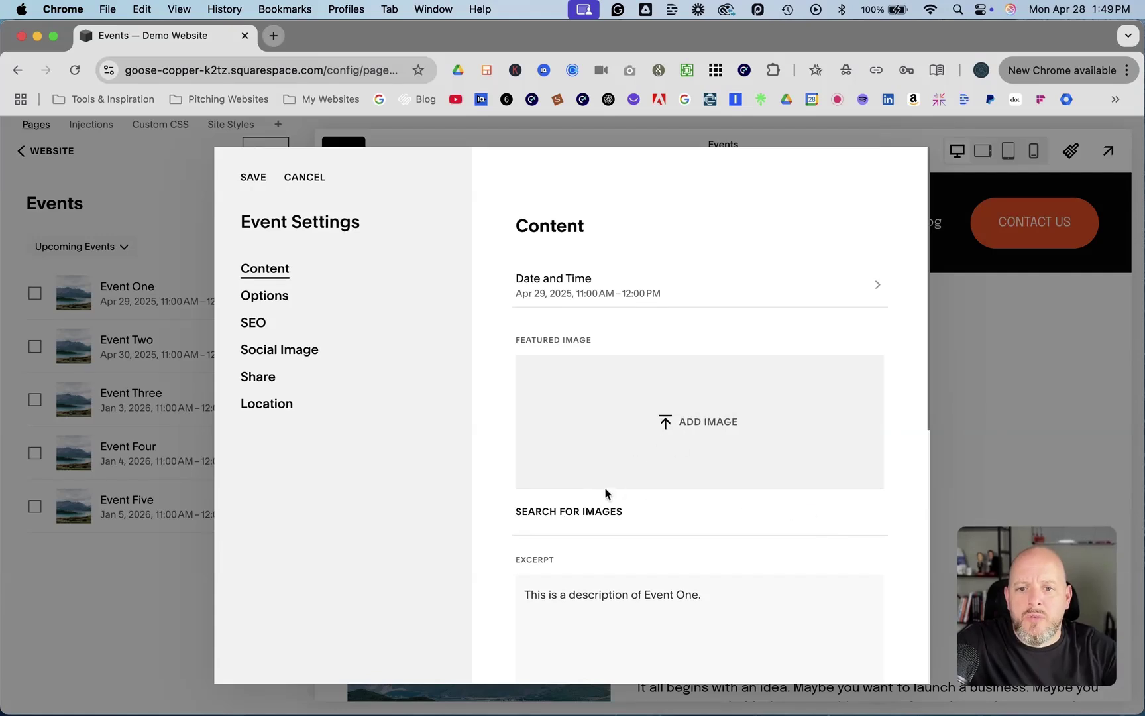
pyautogui.click(595, 513)
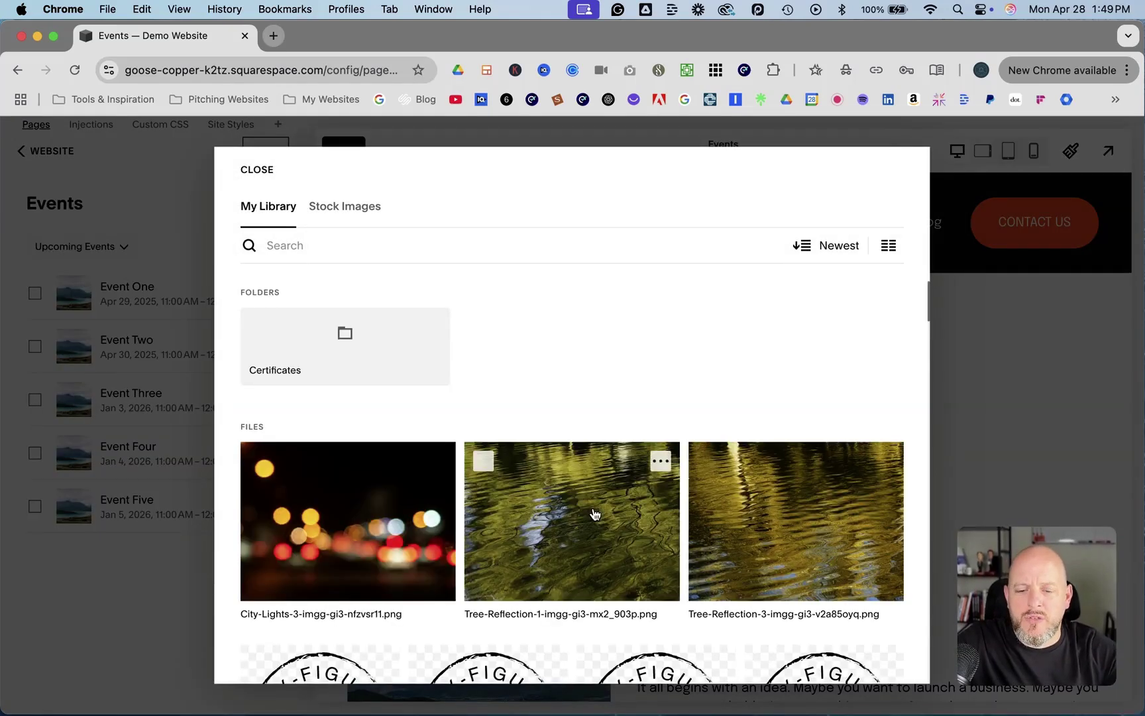
pyautogui.scroll(-2, 595, 512)
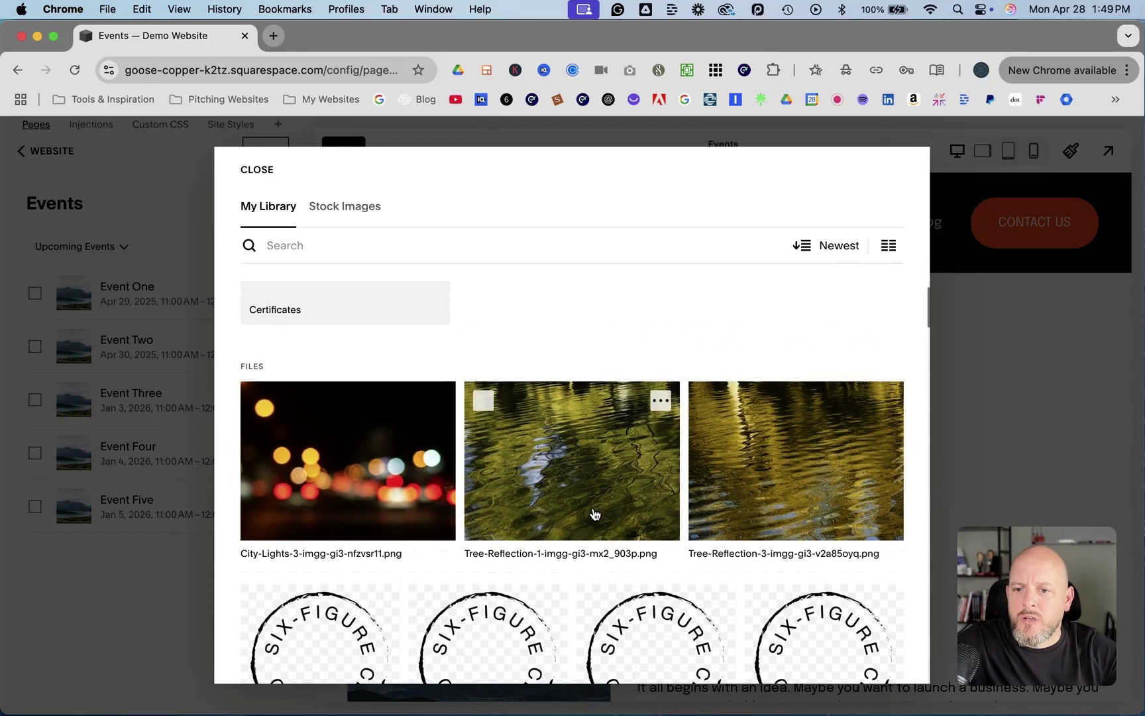
pyautogui.click(515, 489)
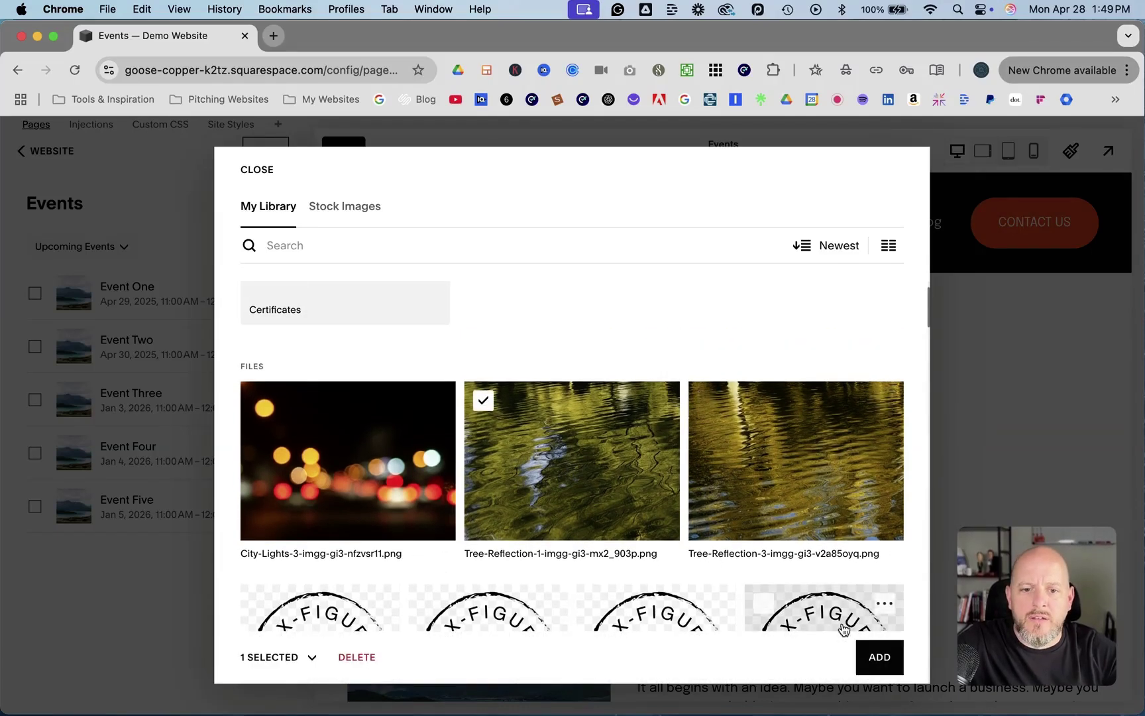
pyautogui.click(874, 658)
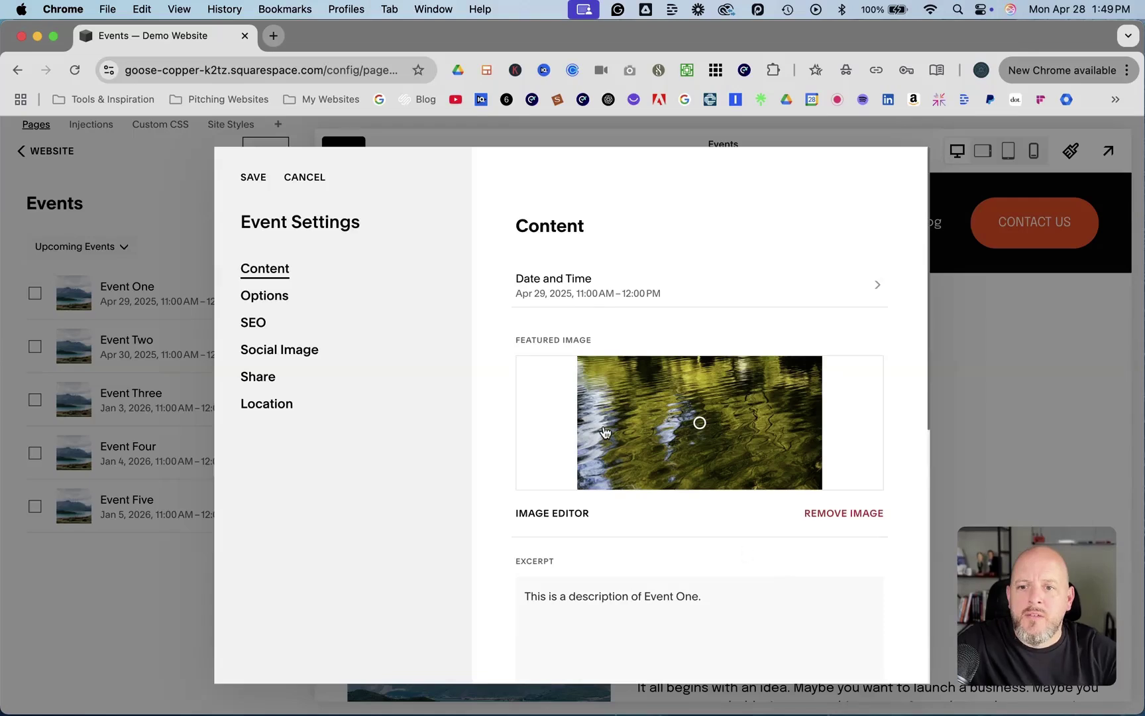
pyautogui.click(251, 178)
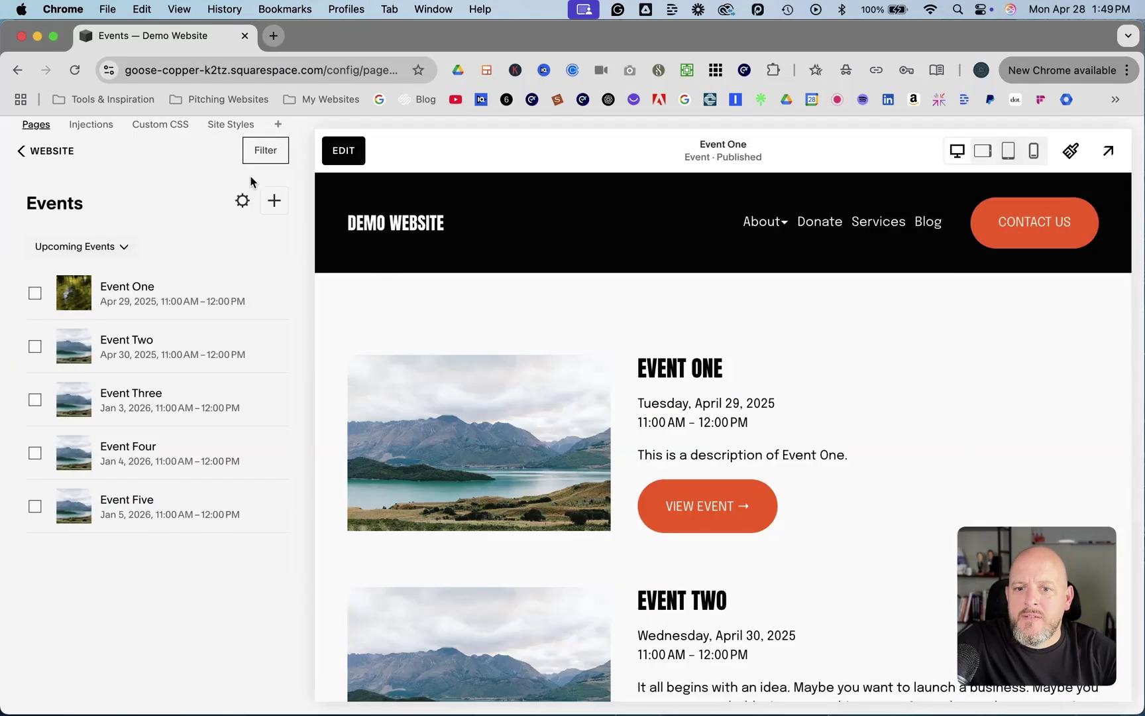
# Step: Return to the home page and scroll to the April 2025 calendar showing Event One's water image on the 29th
pyautogui.click(402, 240)
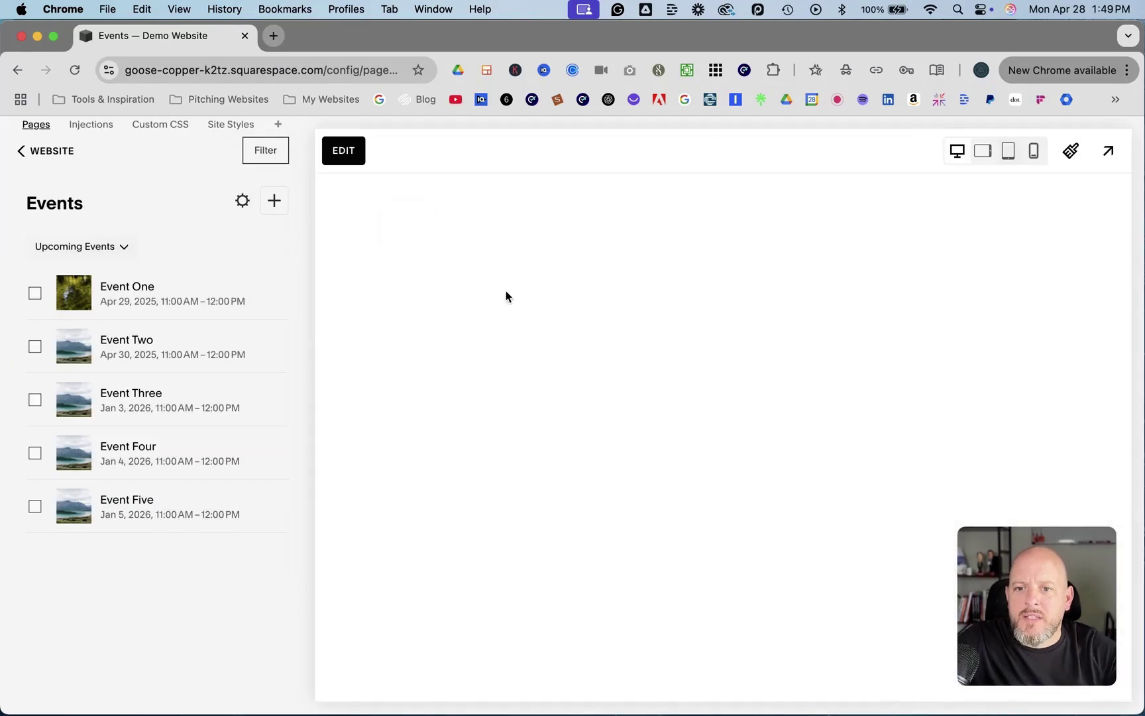
pyautogui.scroll(-12, 561, 326)
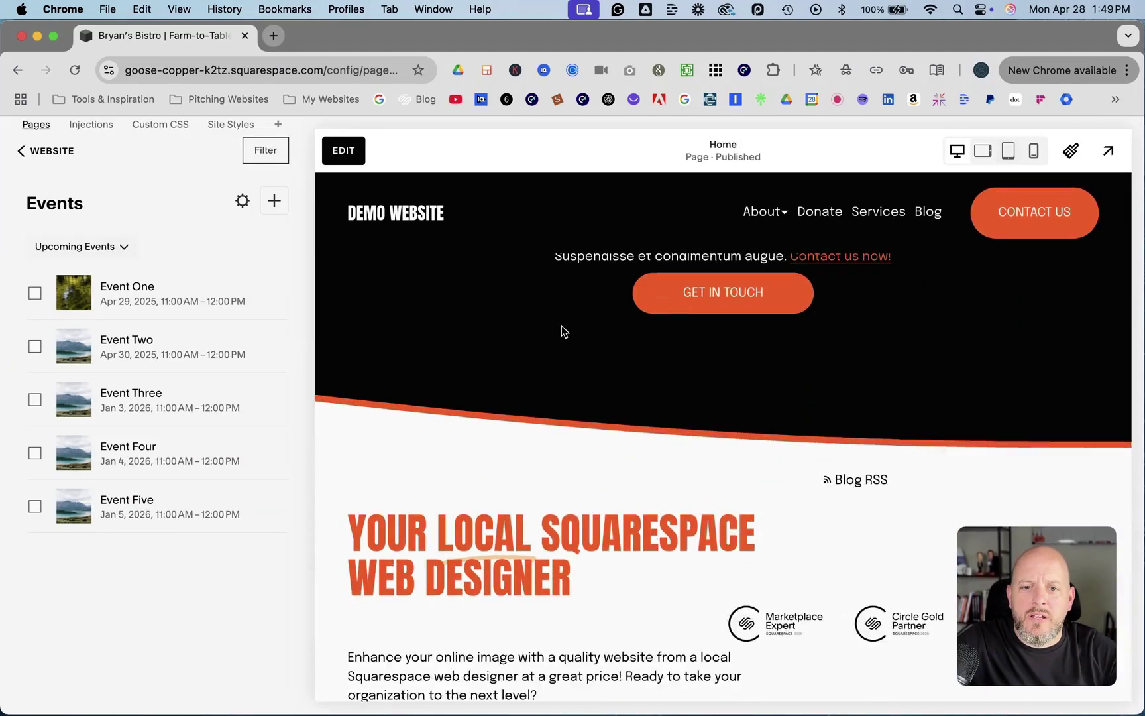
pyautogui.scroll(-10, 561, 325)
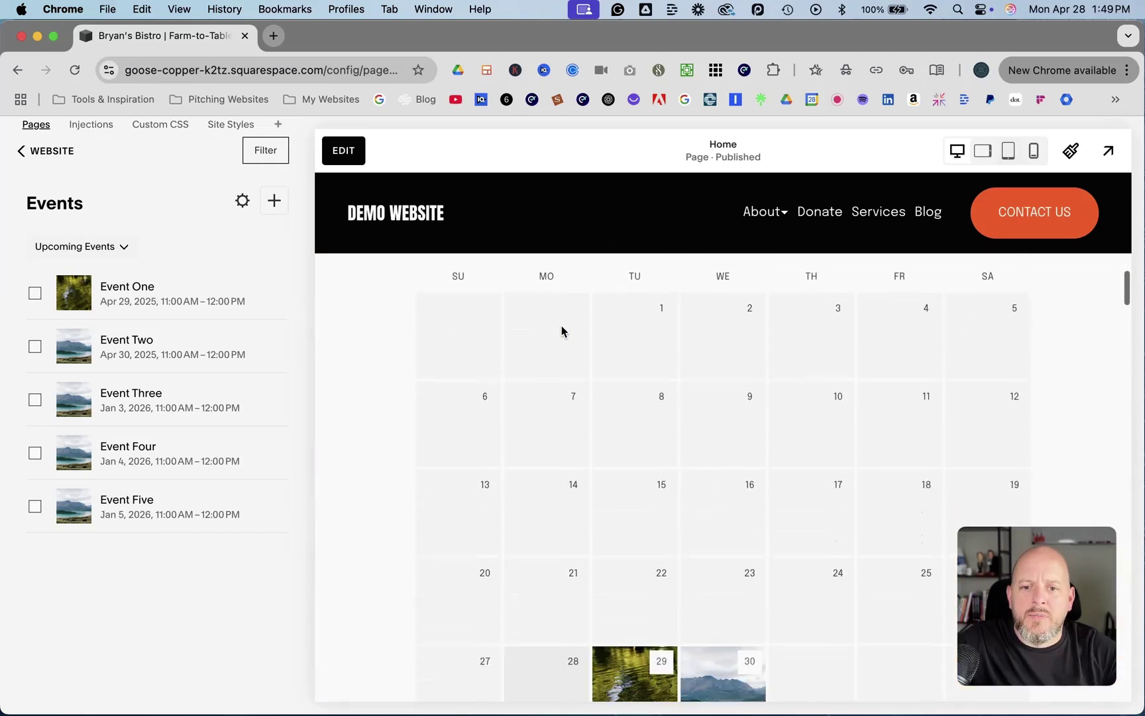
pyautogui.moveTo(613, 556)
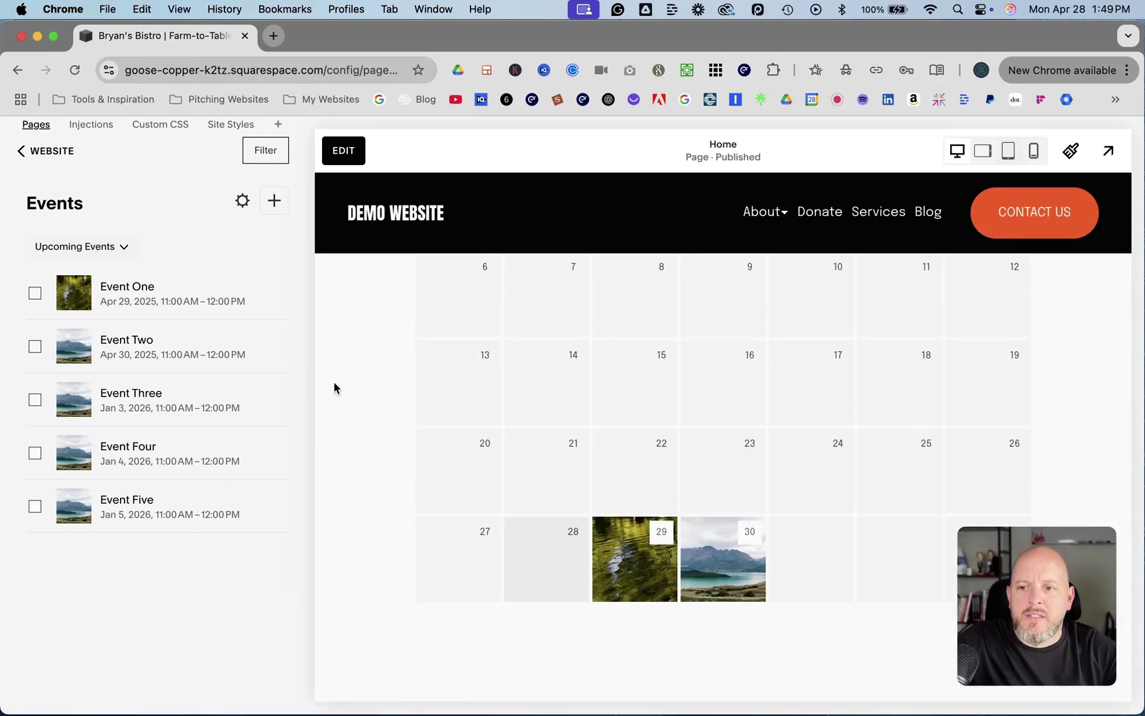
pyautogui.moveTo(258, 343)
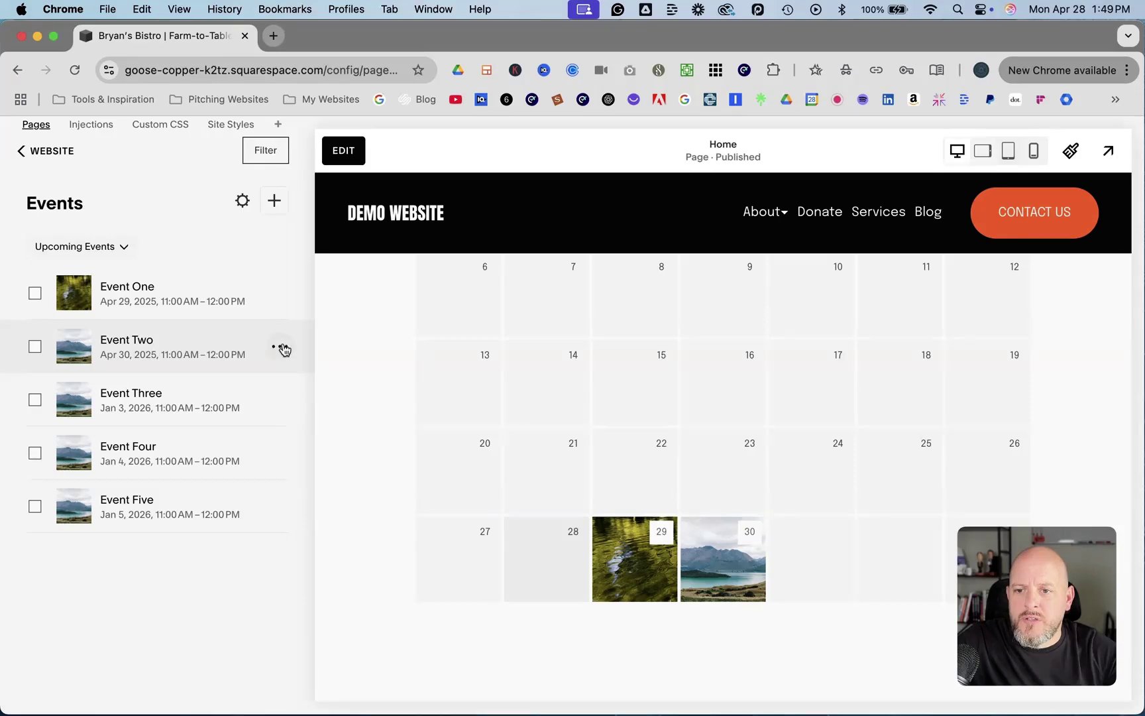
# Step: In Event Two's settings, remove the current featured image and start uploading a replacement from the computer
pyautogui.click(284, 348)
pyautogui.click(275, 381)
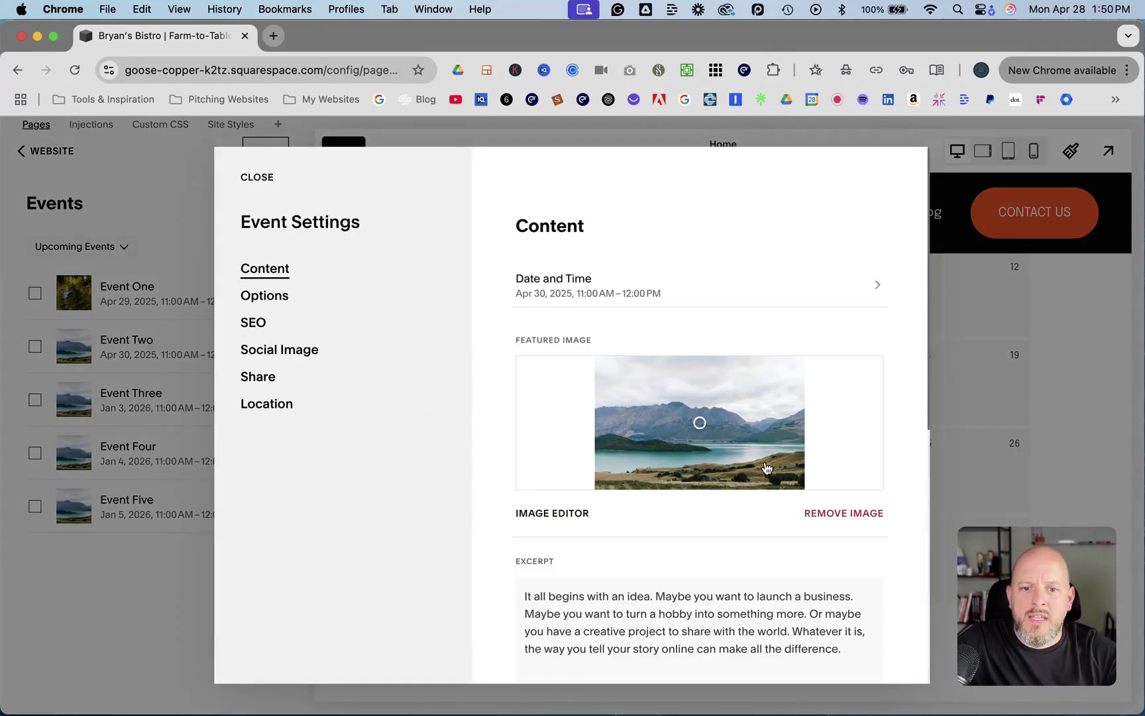
pyautogui.click(827, 512)
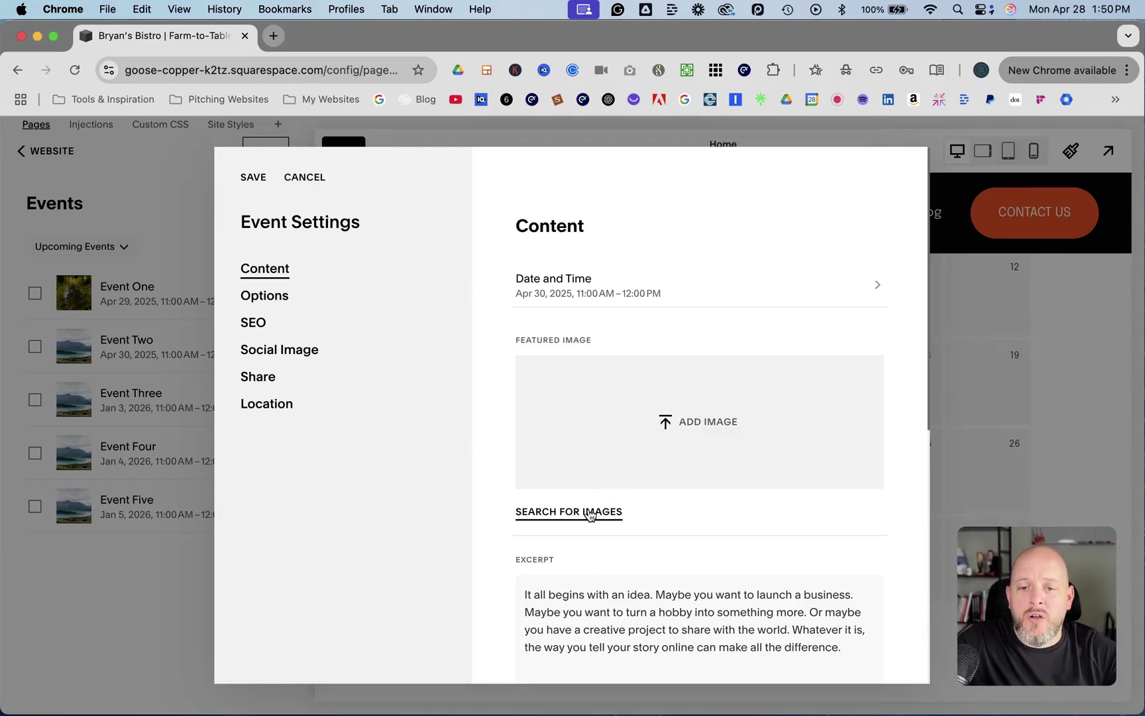
pyautogui.click(692, 426)
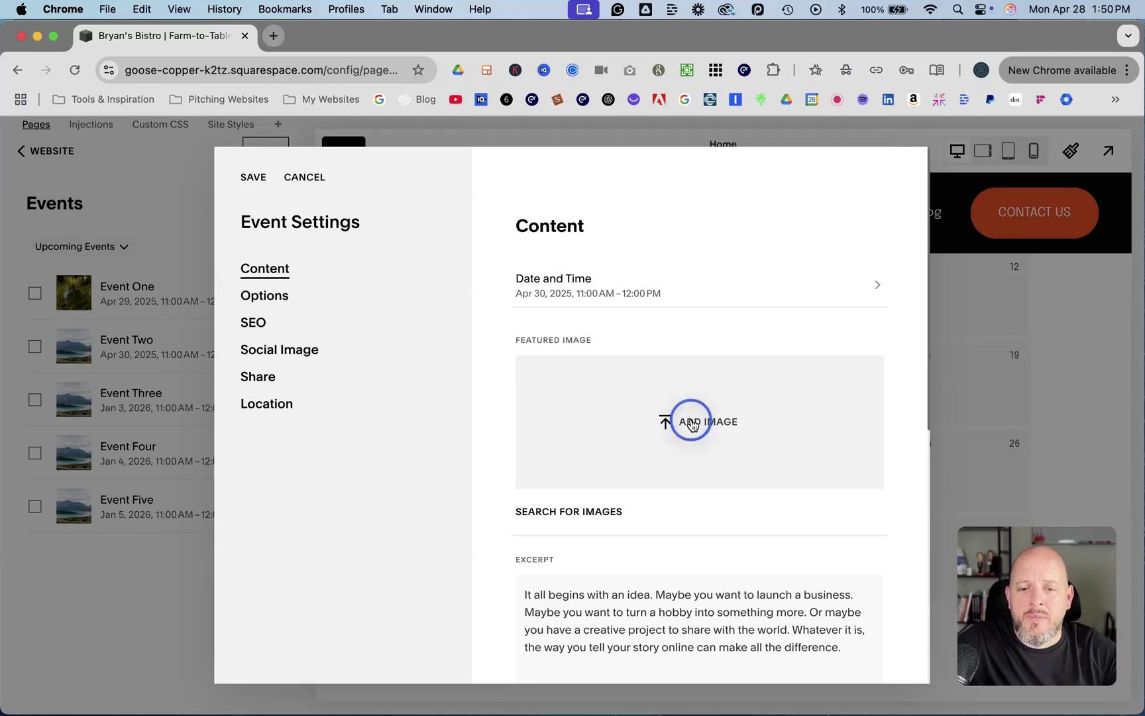
pyautogui.click(691, 424)
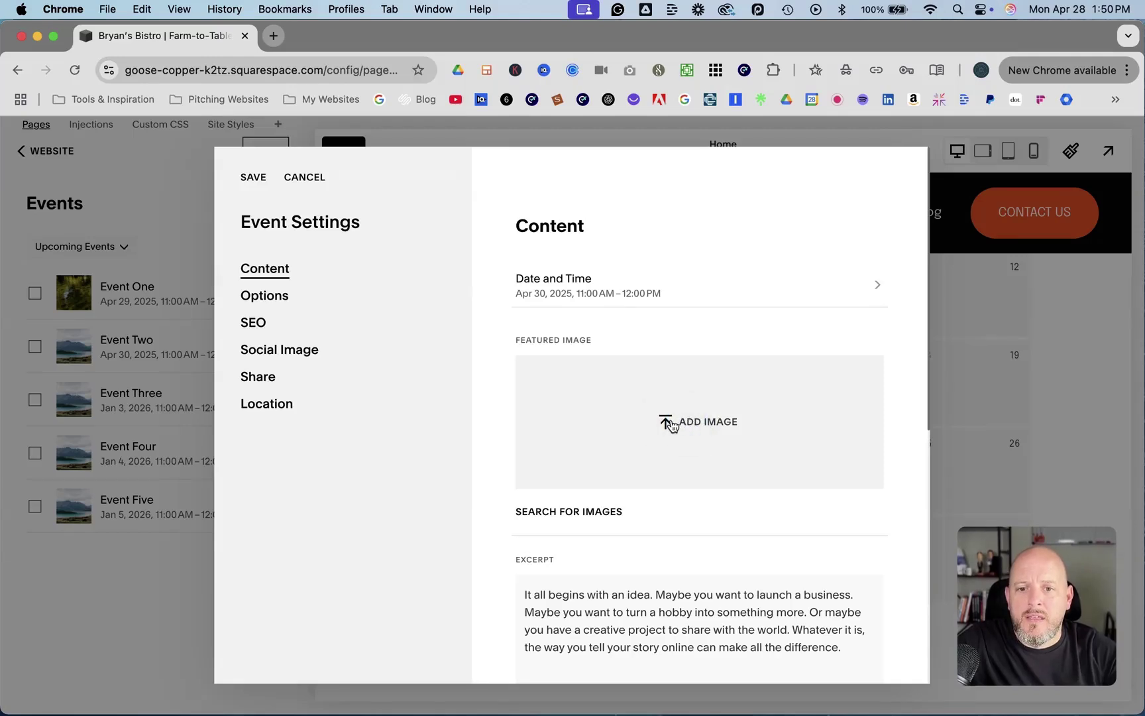
pyautogui.click(665, 423)
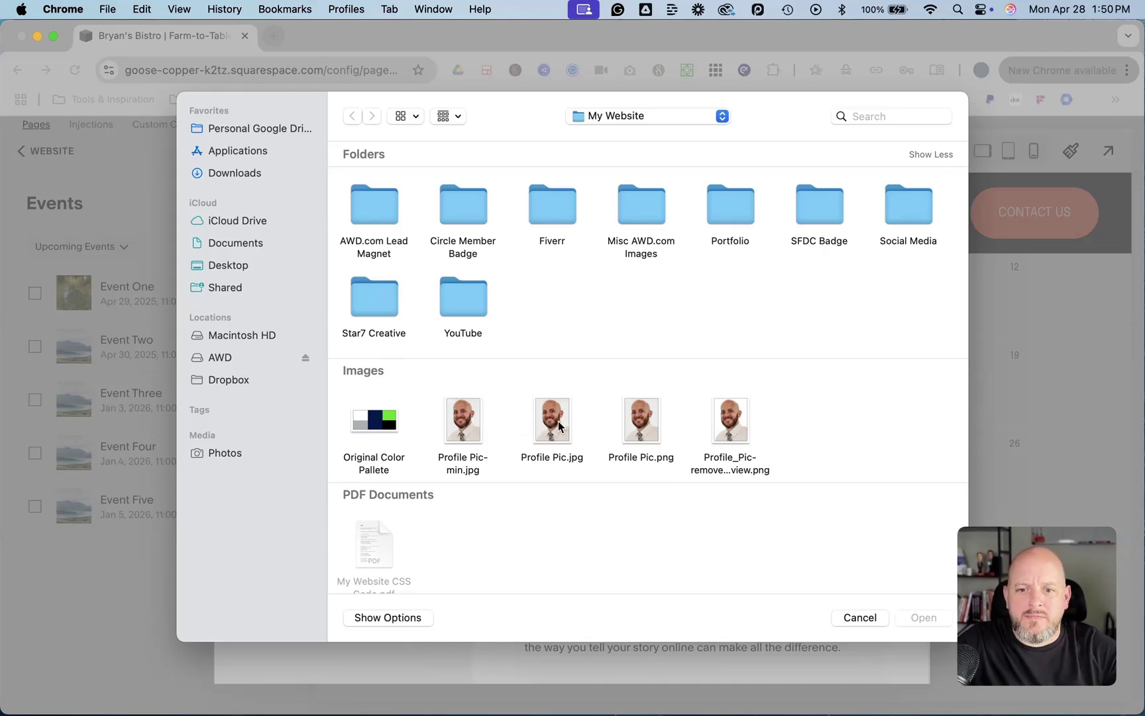
# Step: Upload Social Link Icons.png from the Downloads folder as Event Two's featured image
pyautogui.click(224, 178)
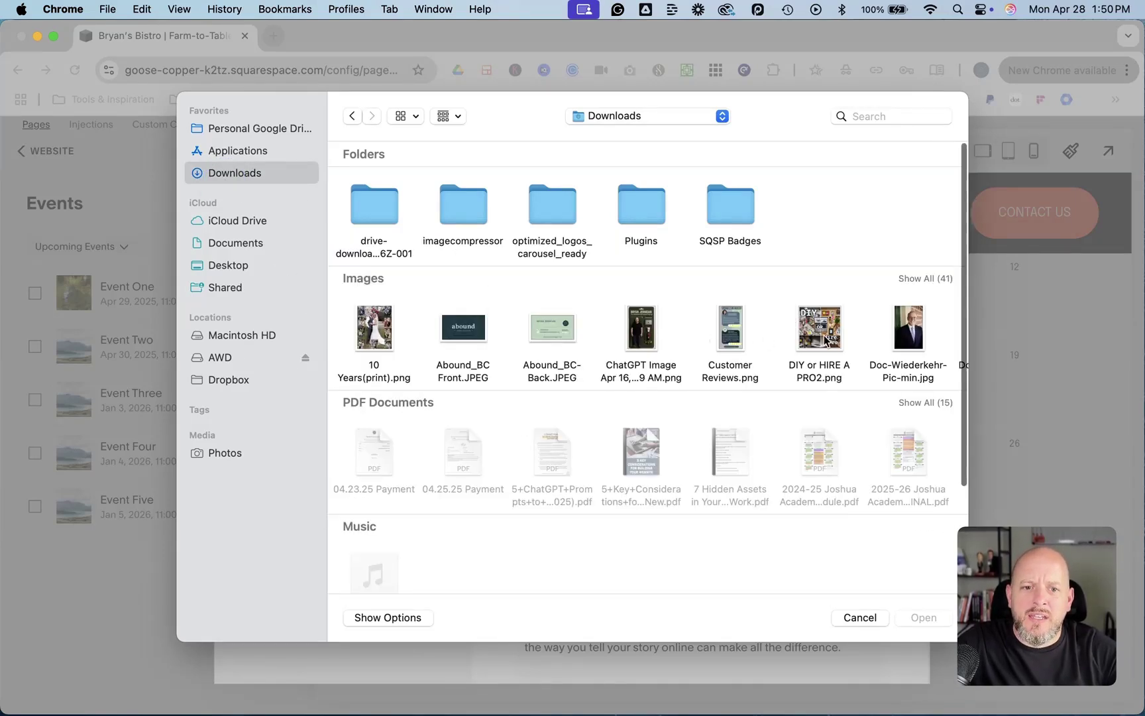
pyautogui.hscroll(6, 825, 340)
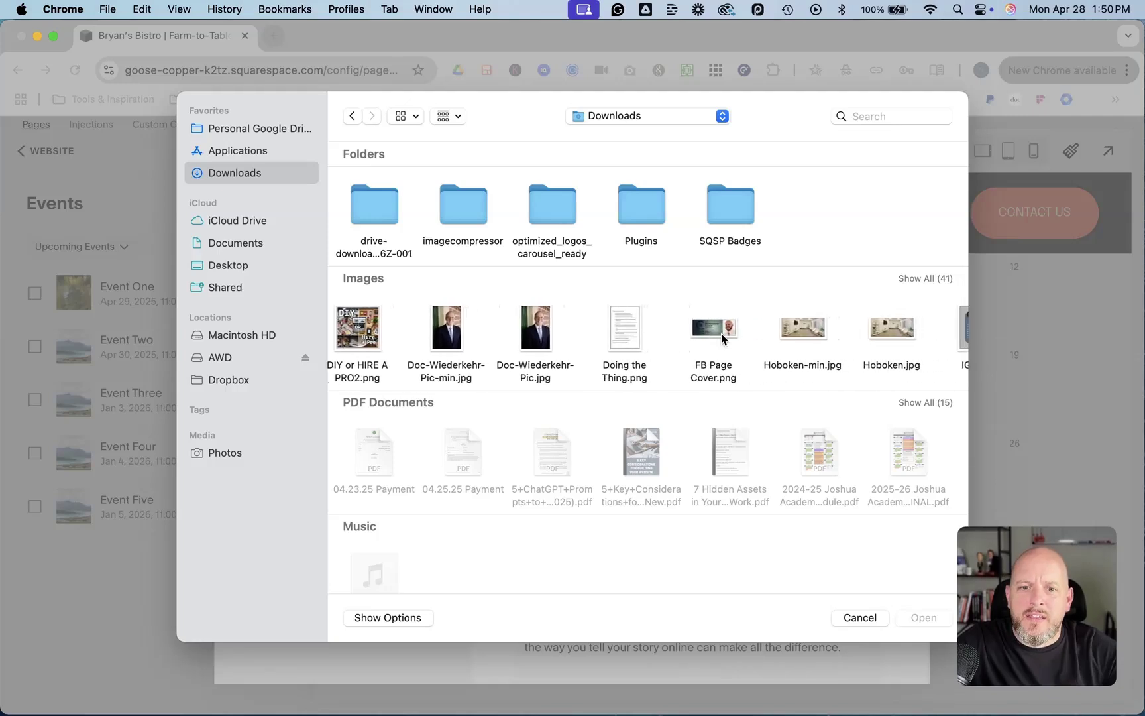
pyautogui.hscroll(8, 721, 334)
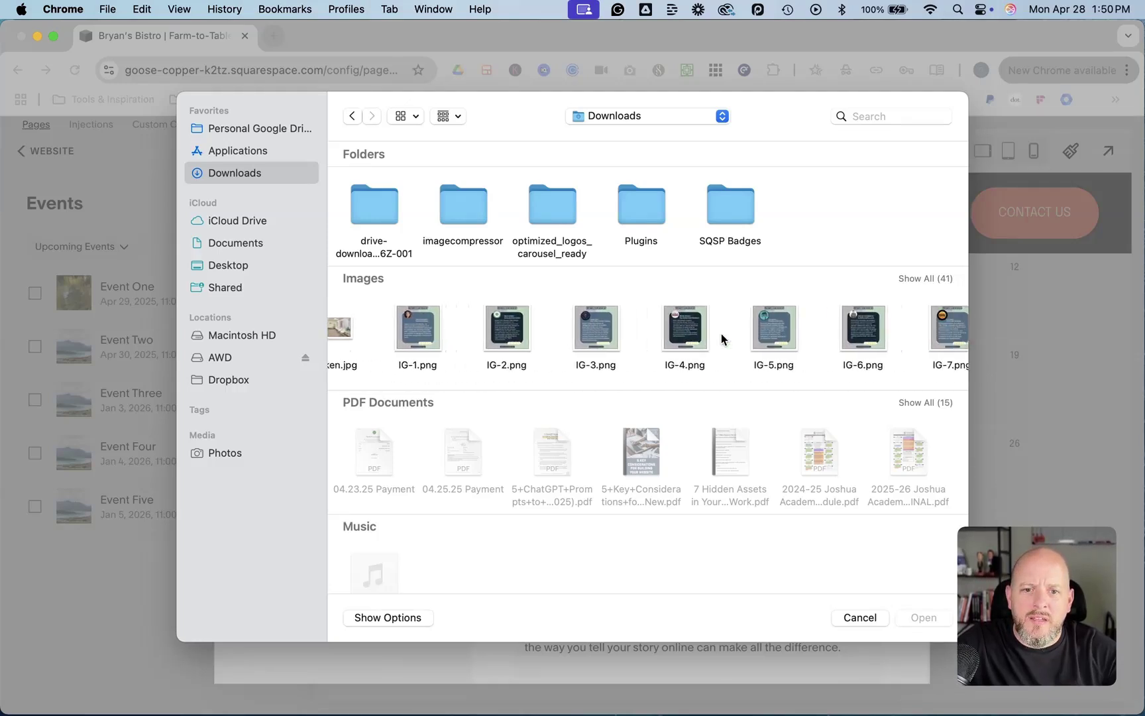
pyautogui.hscroll(8, 721, 334)
pyautogui.hscroll(10, 722, 337)
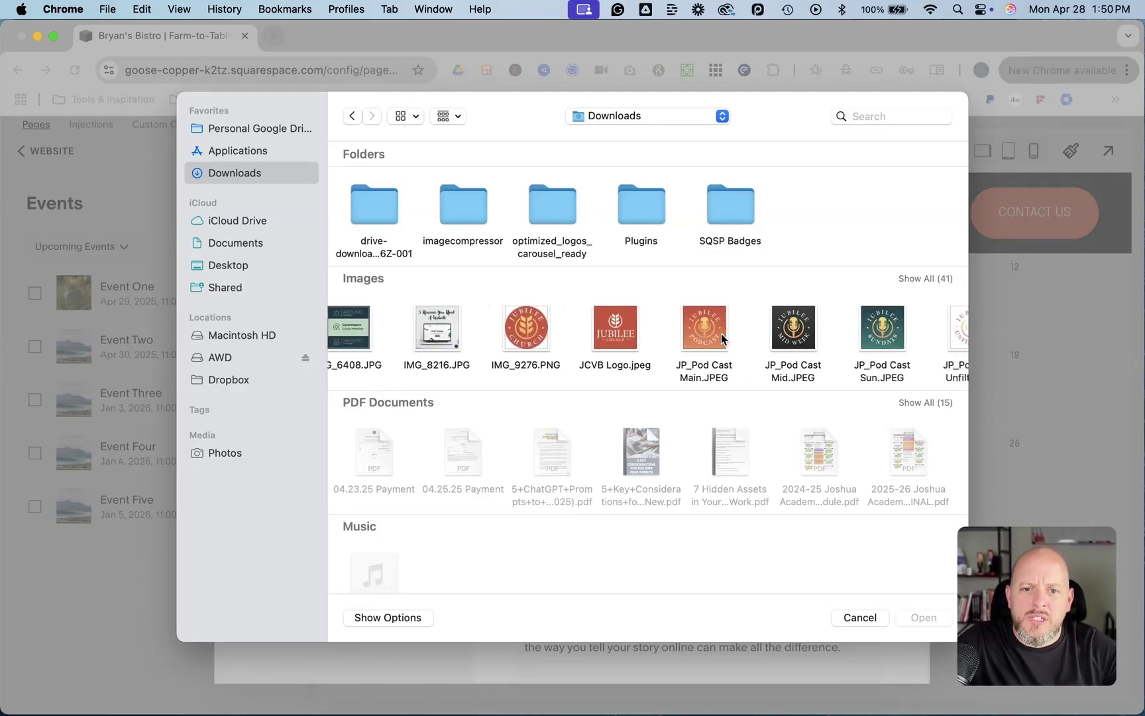
pyautogui.hscroll(6, 721, 334)
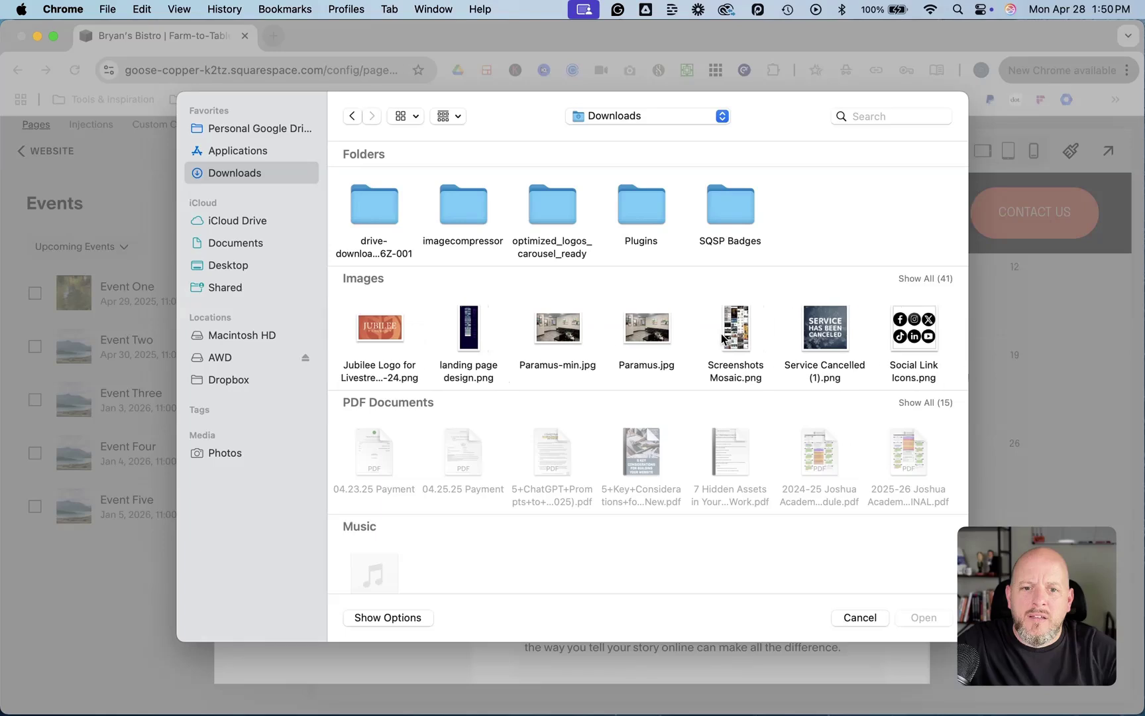
pyautogui.hscroll(2, 723, 338)
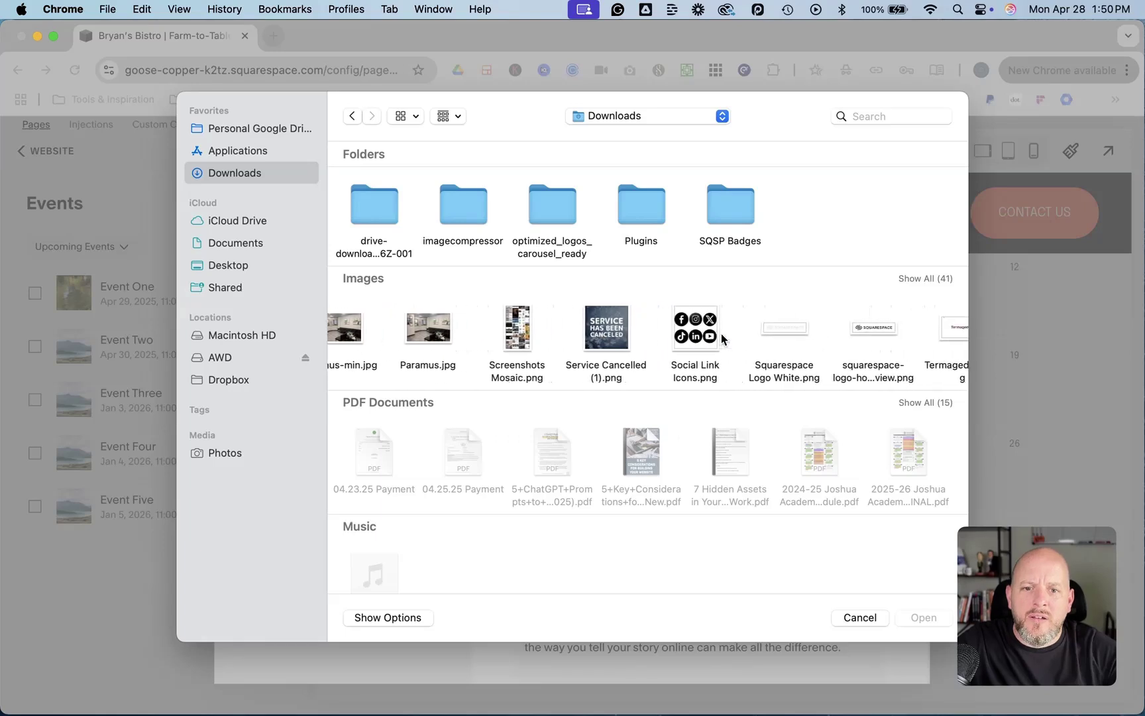
pyautogui.click(716, 334)
pyautogui.click(923, 617)
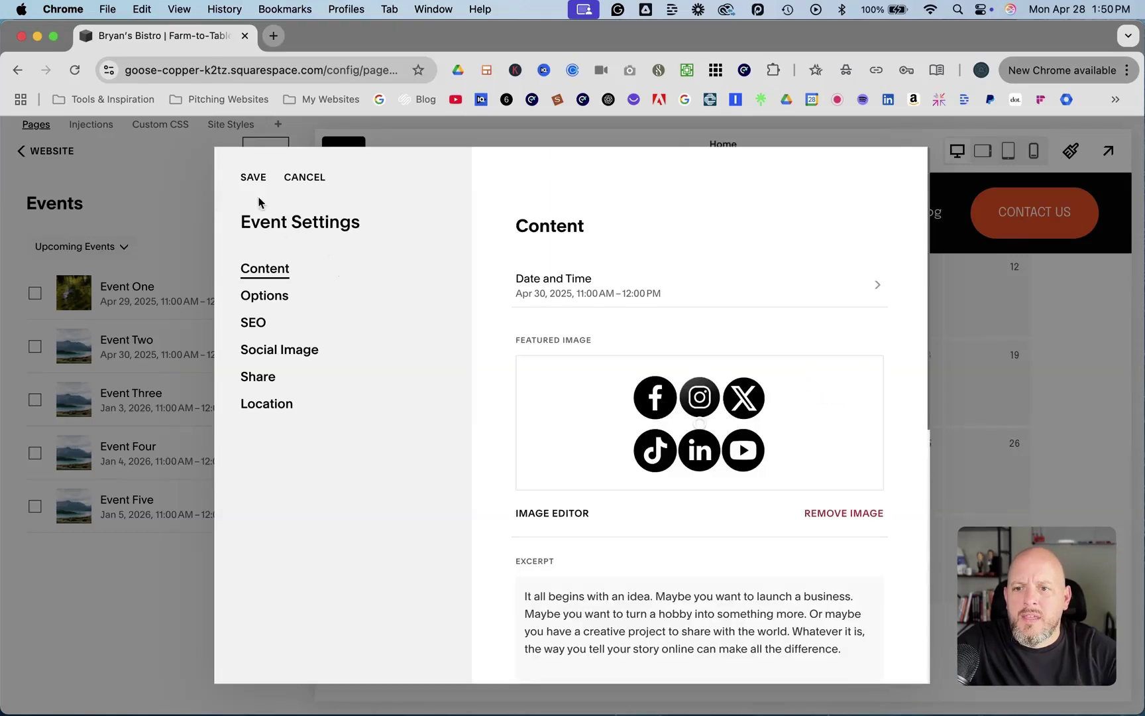
# Step: Save Event Two's settings, then reload the home page preview and scroll to the calendar's April 30 entry
pyautogui.click(253, 176)
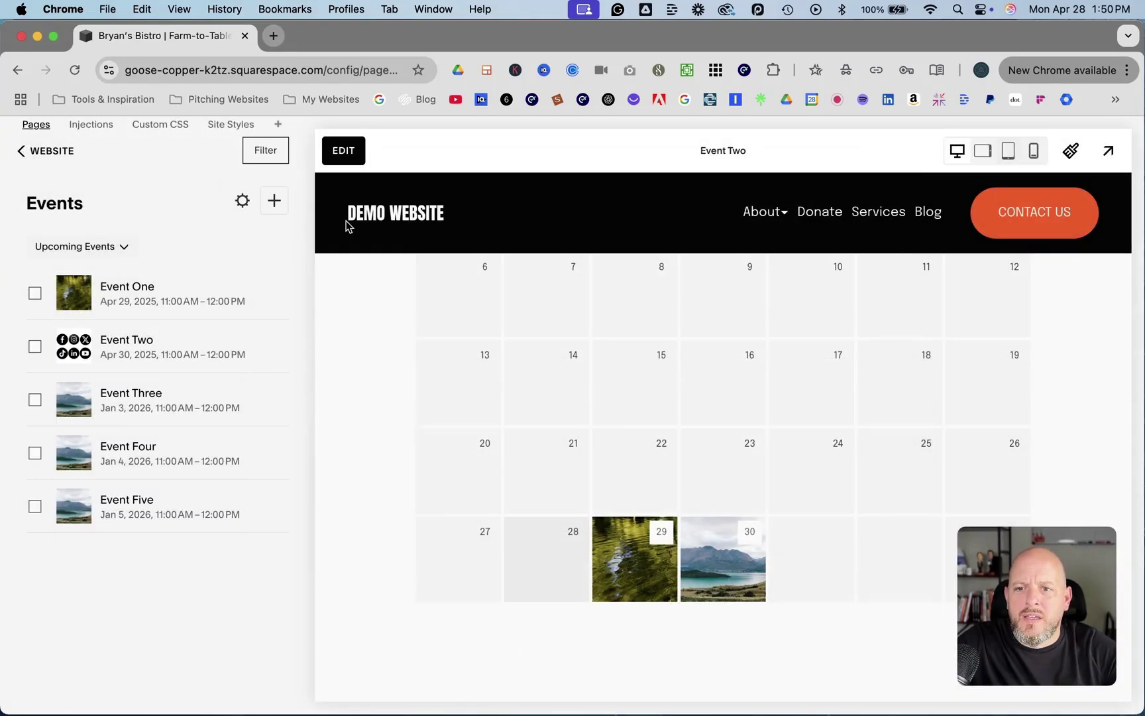
pyautogui.click(384, 226)
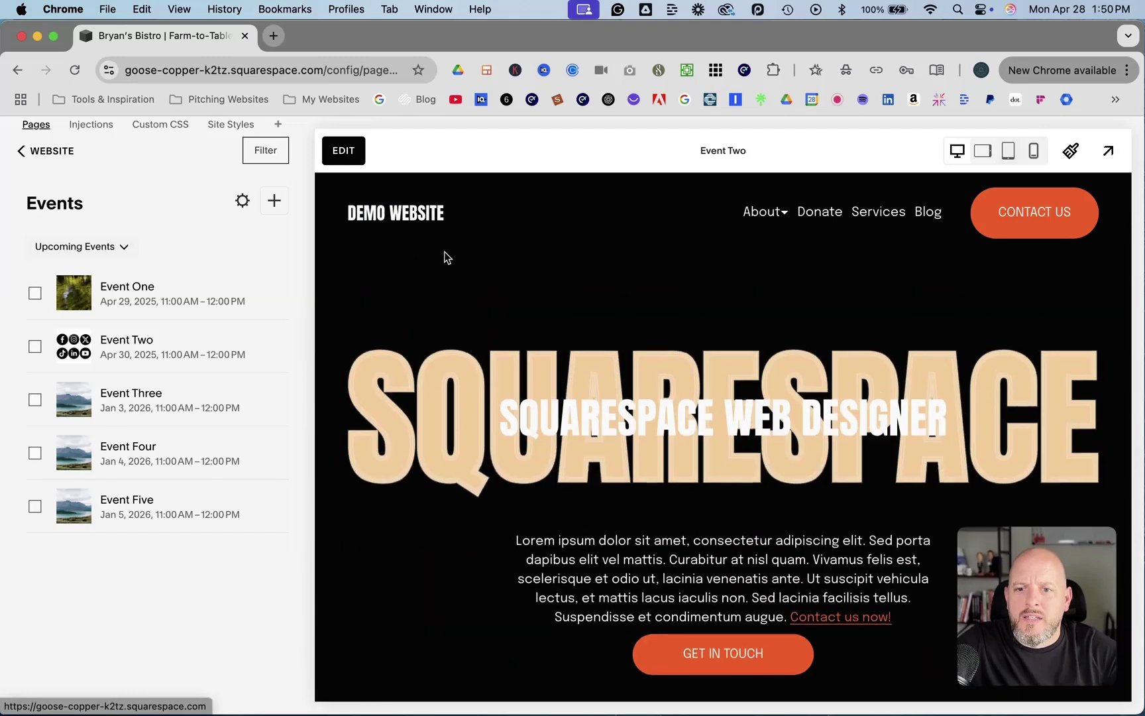
pyautogui.scroll(-15, 439, 309)
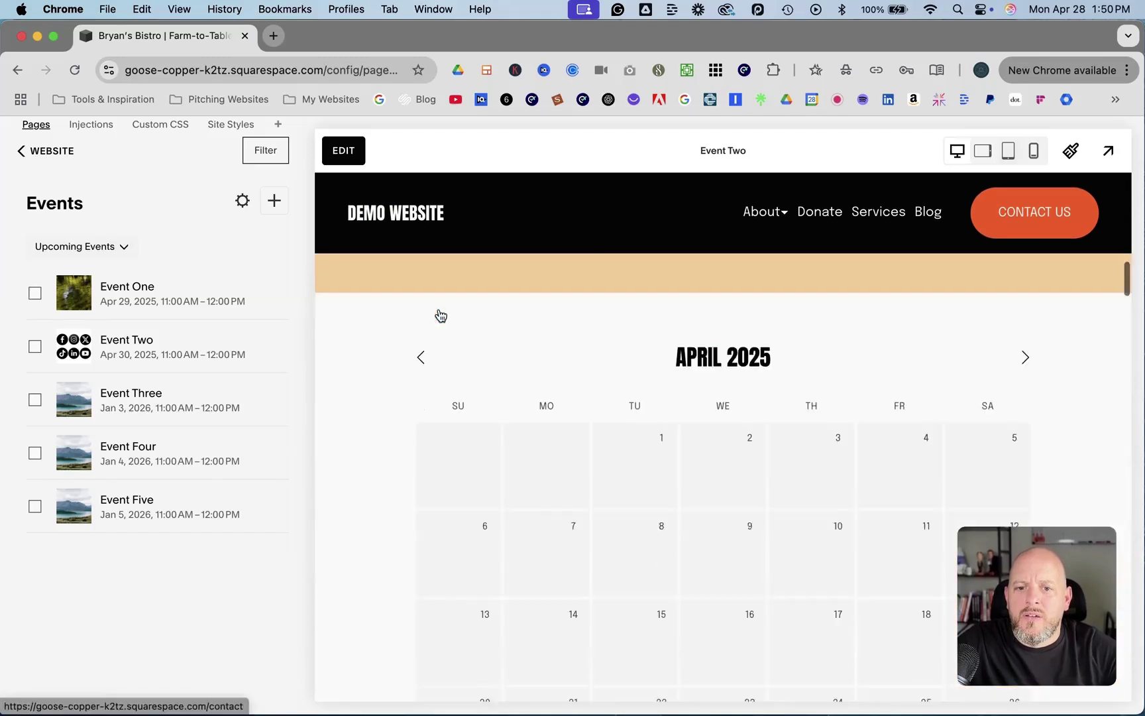
pyautogui.press('super+r')
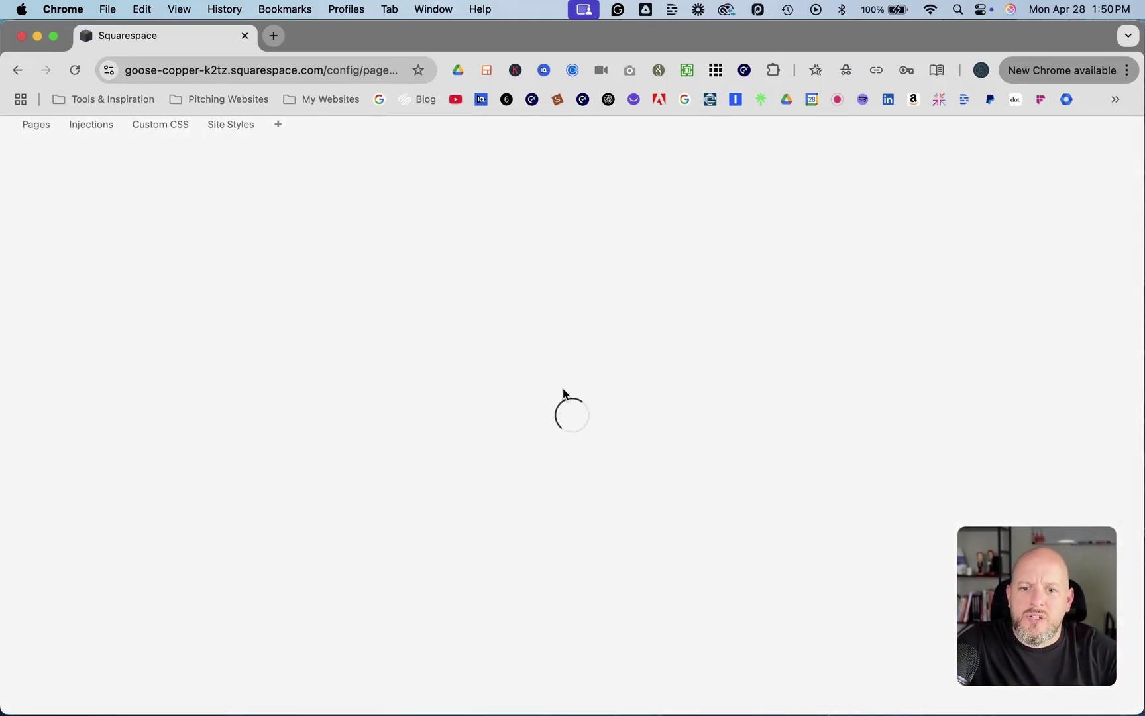
pyautogui.scroll(-15, 610, 418)
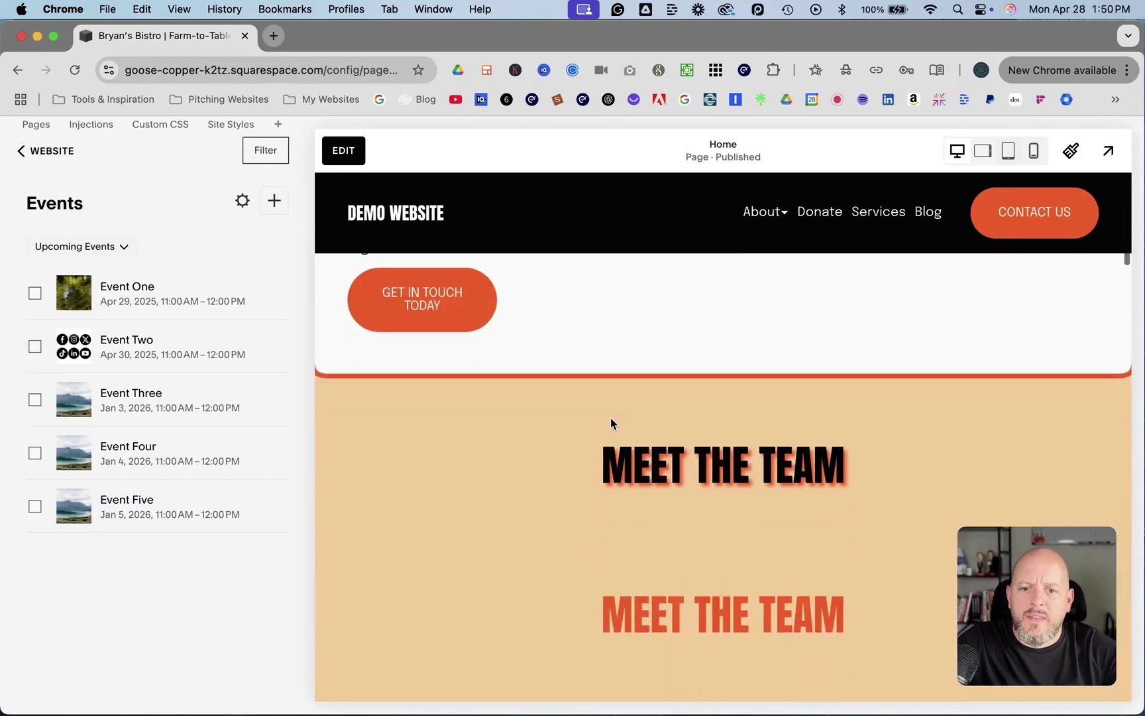